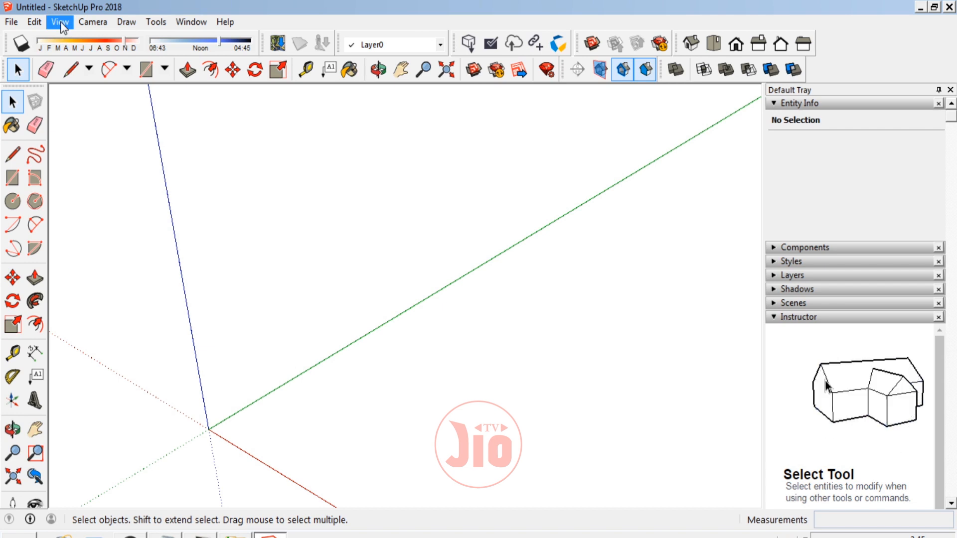
Set the model's length units to decimal centimetres with a precision of 0,0 cm.
click(60, 22)
mouse_move(134, 245)
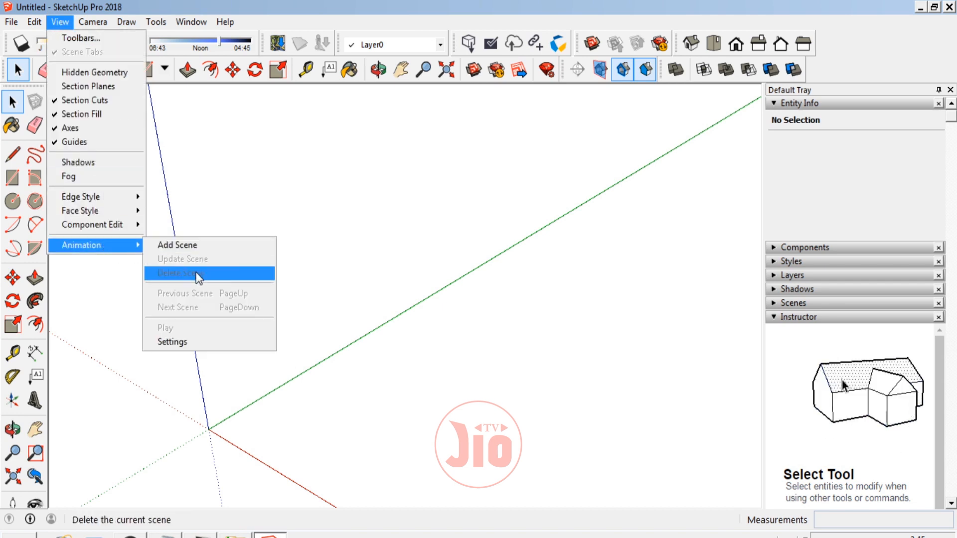
click(192, 341)
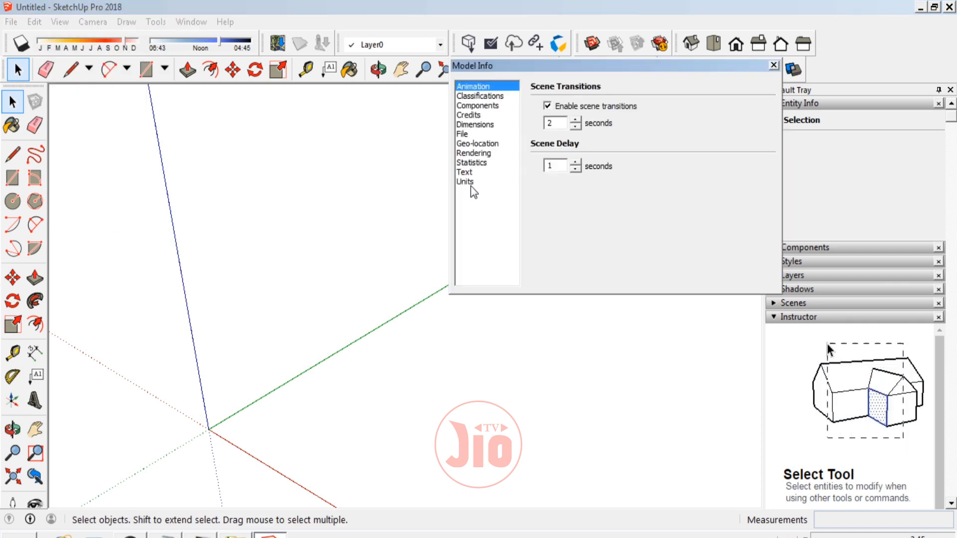
click(465, 182)
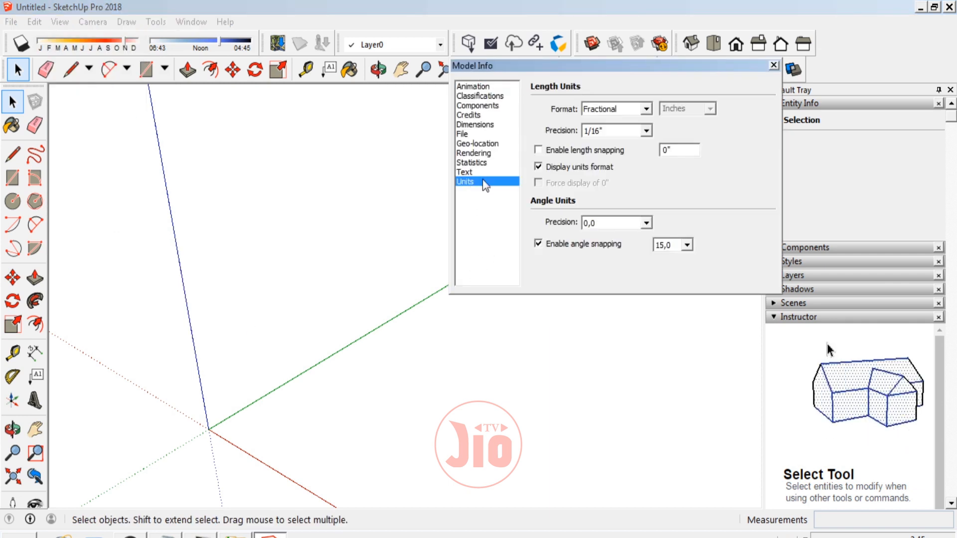
click(638, 110)
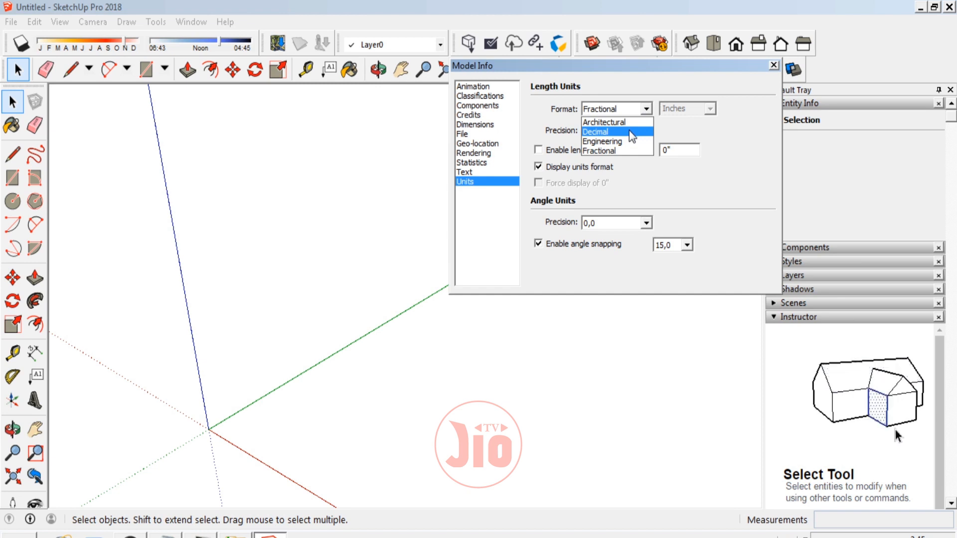
click(629, 130)
click(711, 109)
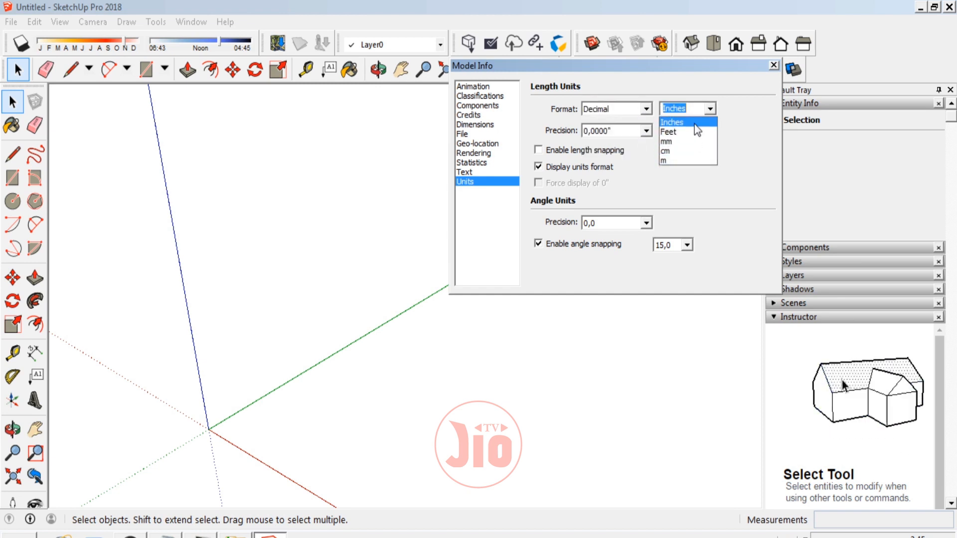
click(687, 151)
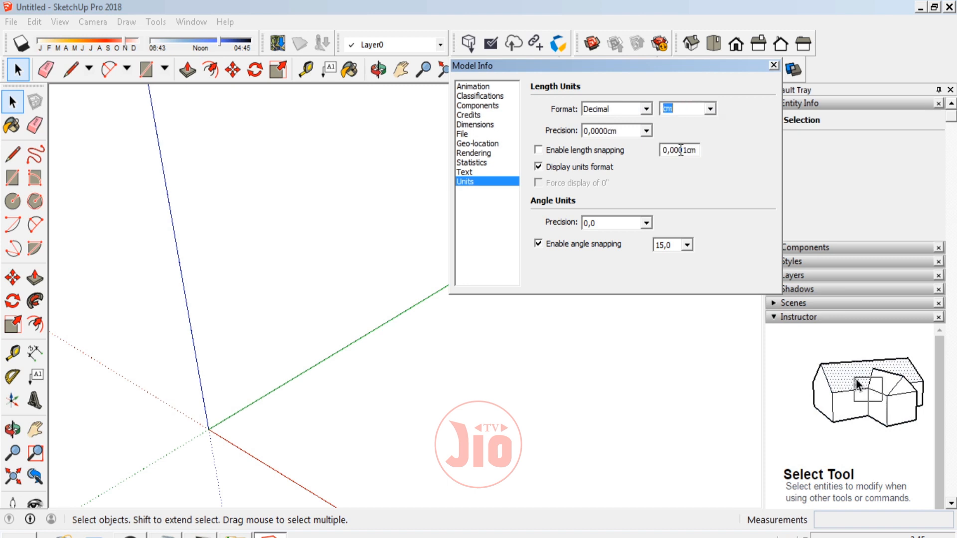
click(647, 132)
click(620, 150)
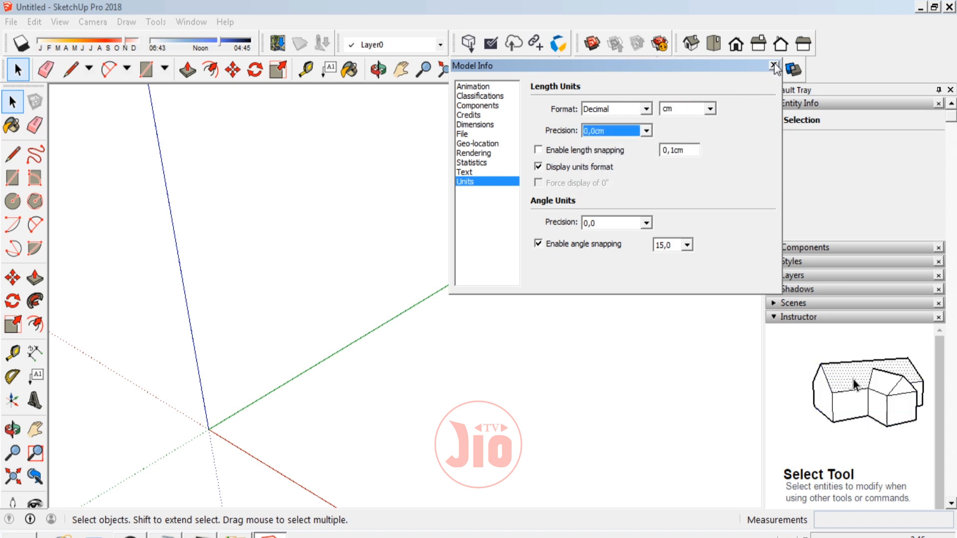
click(774, 65)
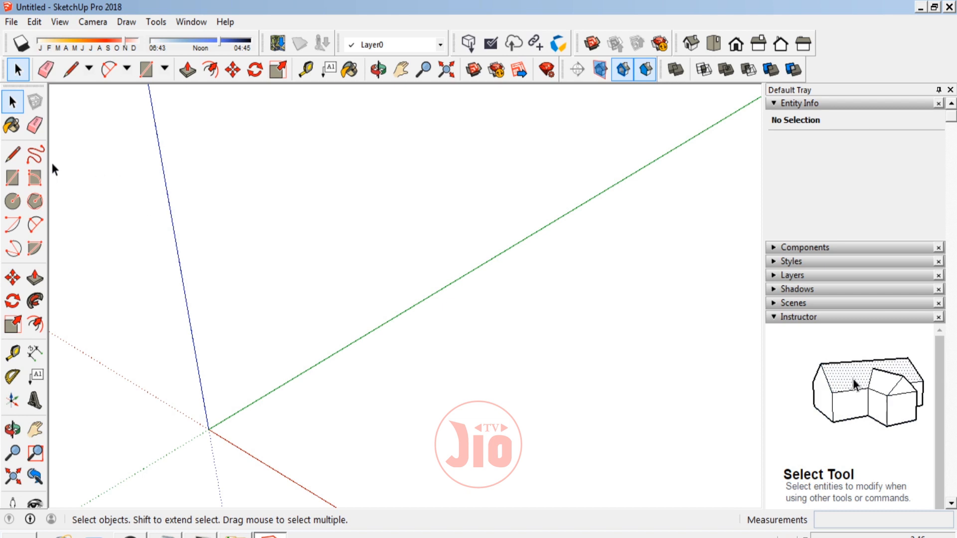
Draw an 800 by 60 cm rectangle on the ground from the origin, with its long side along the green axis.
click(13, 154)
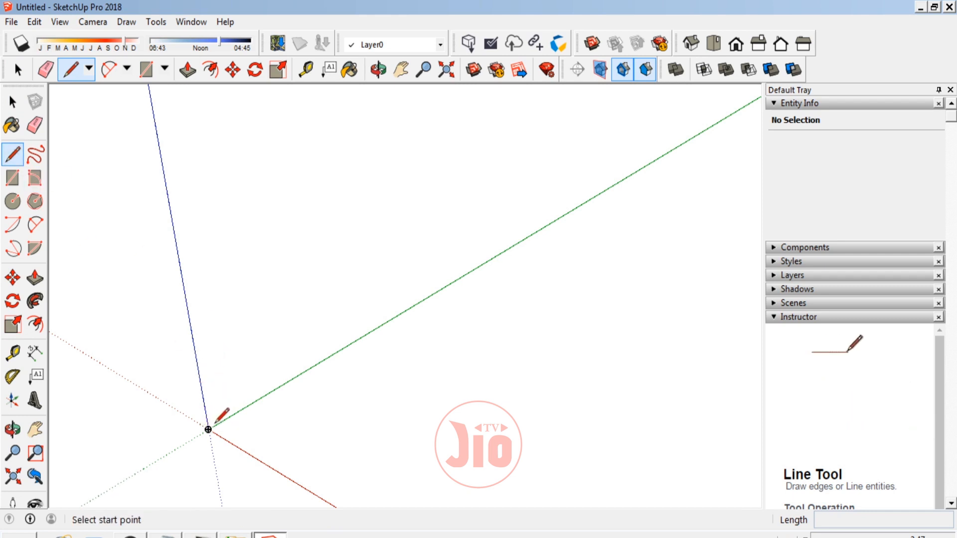
click(208, 429)
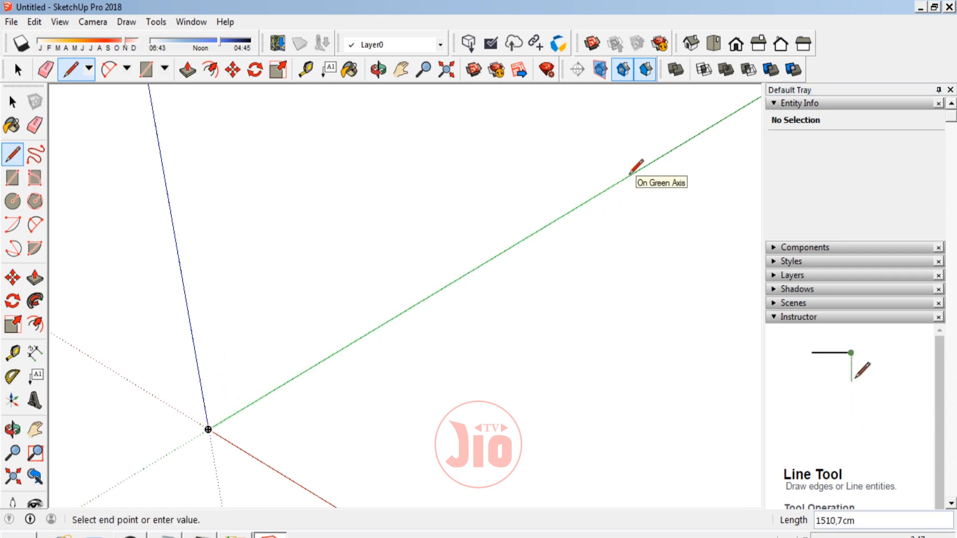
text(8)
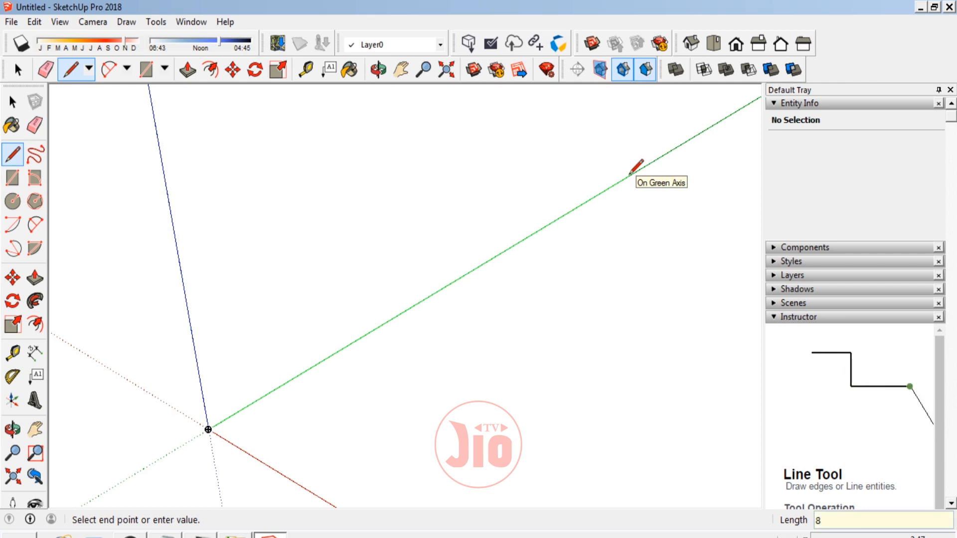
text(00)
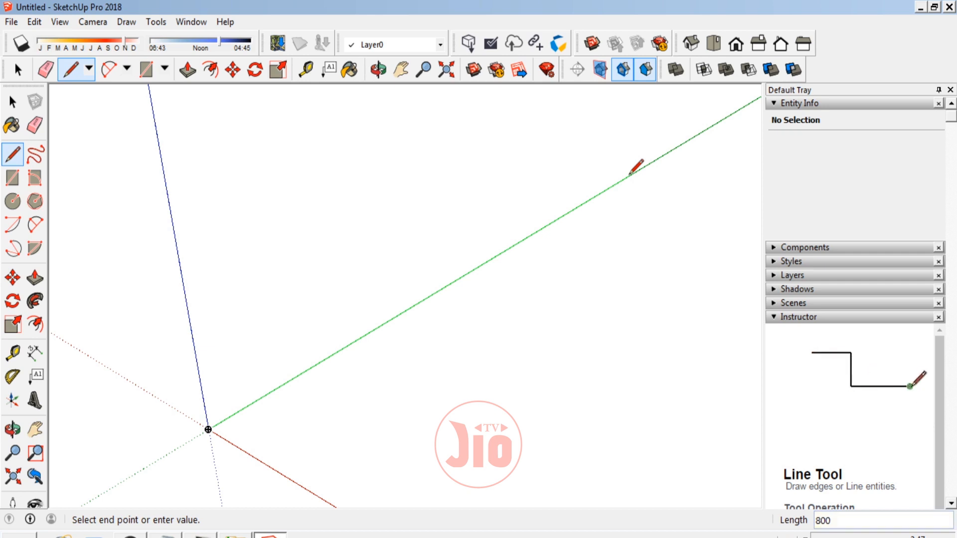
key(Return)
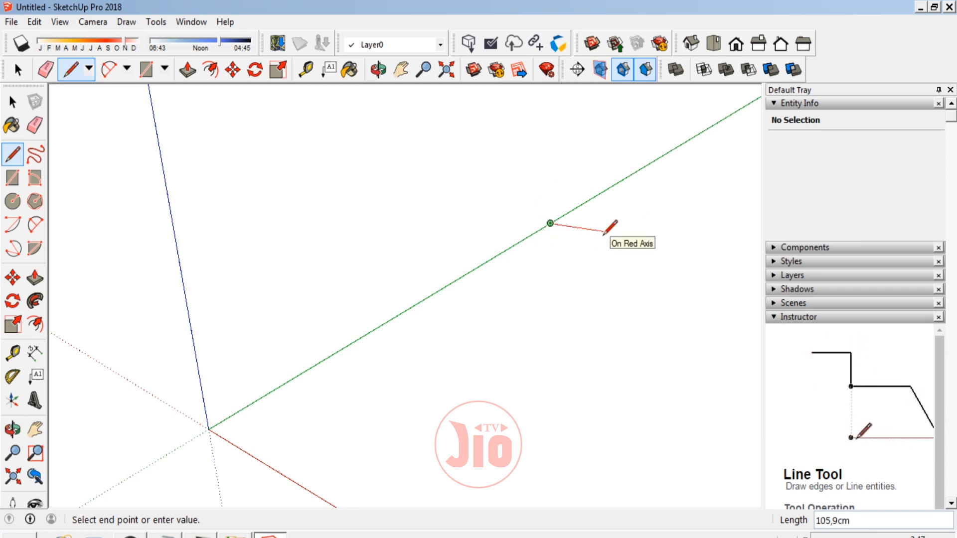
text(60)
key(Return)
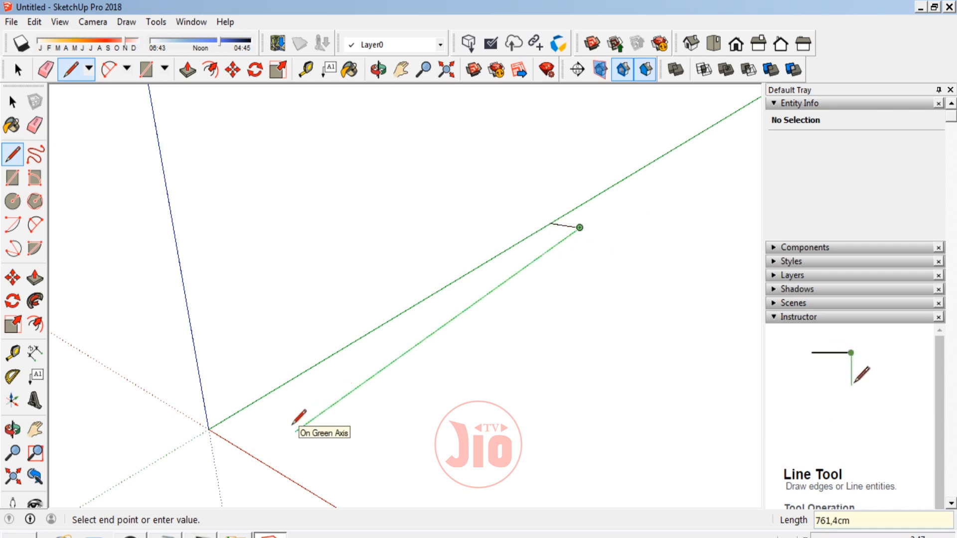
key(Return)
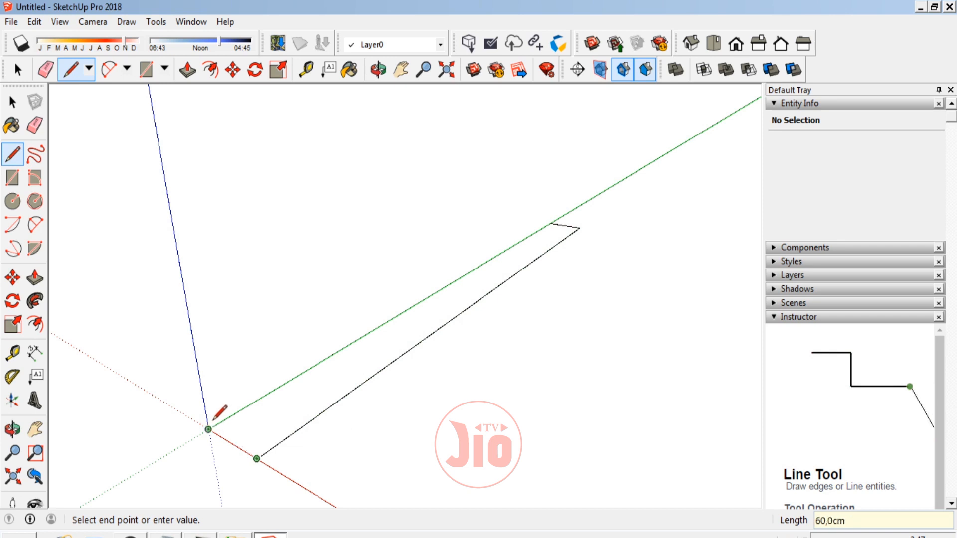
click(209, 429)
Push/Pull the rectangle up 400 cm into a wall, discarding any push of its large front face.
click(12, 429)
drag(443, 347, 404, 300)
key(p)
click(405, 327)
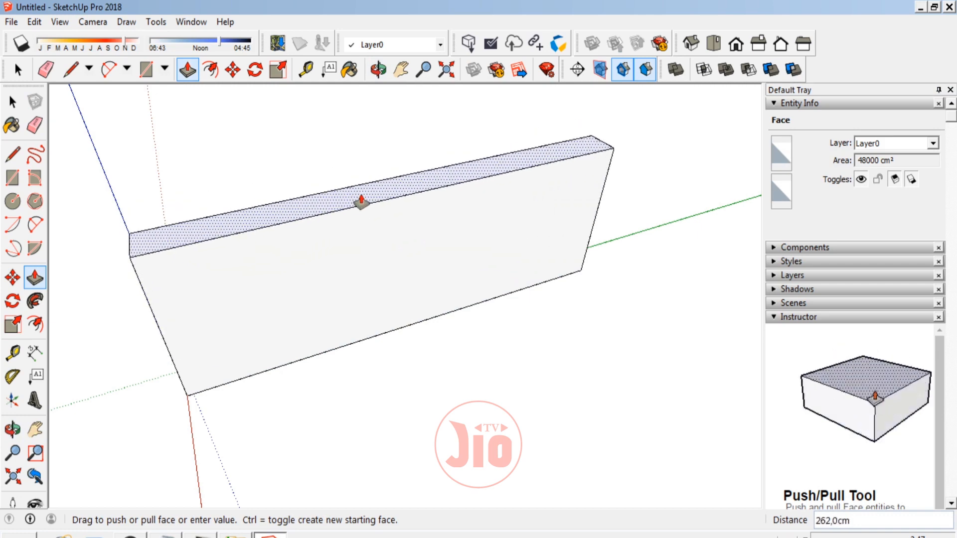
key(Return)
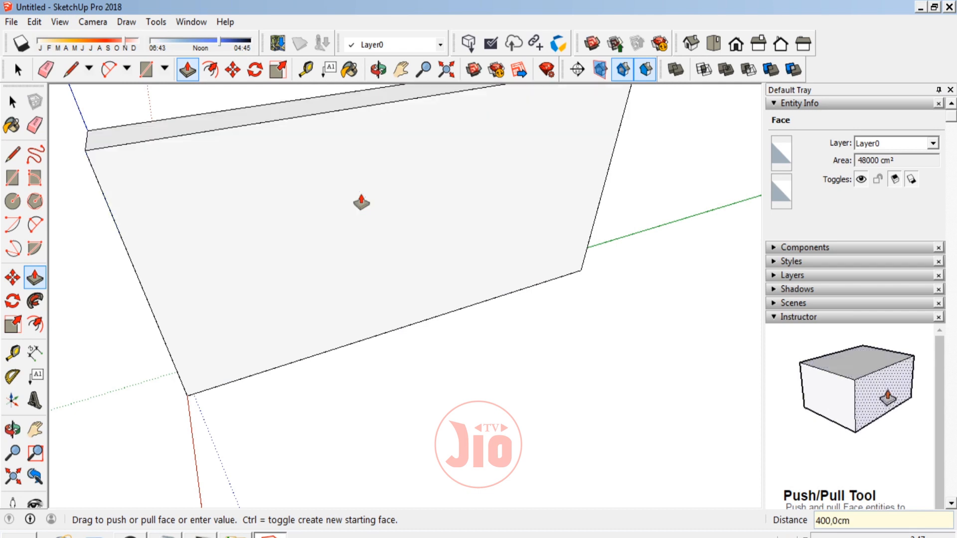
click(420, 242)
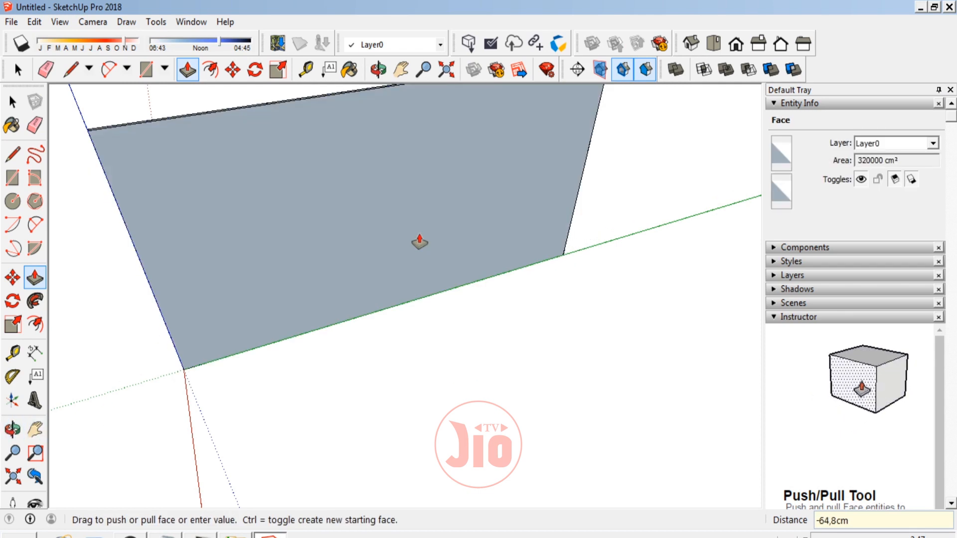
key(ctrl+z)
Place vertical guides on the wall's front face, 150 cm in from each side edge.
click(12, 429)
drag(348, 249, 273, 258)
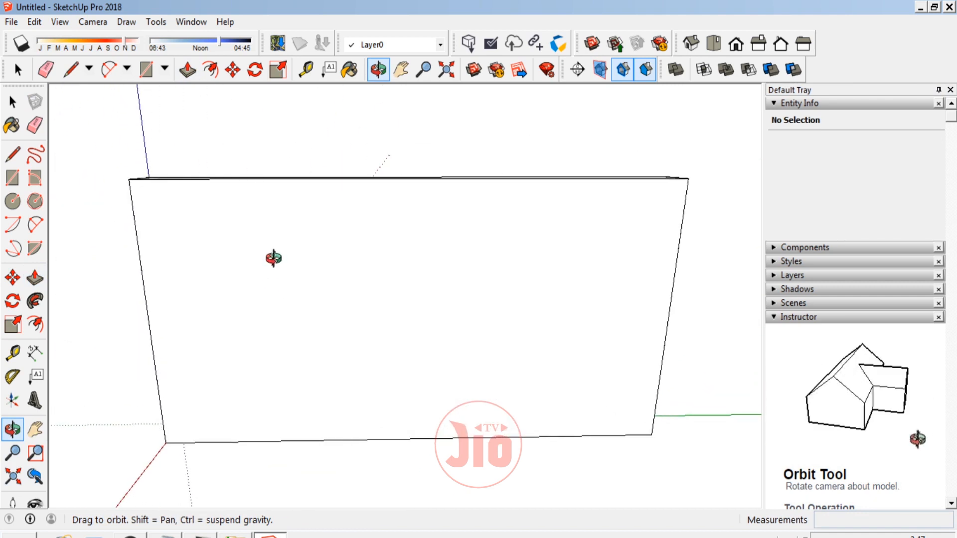
click(12, 353)
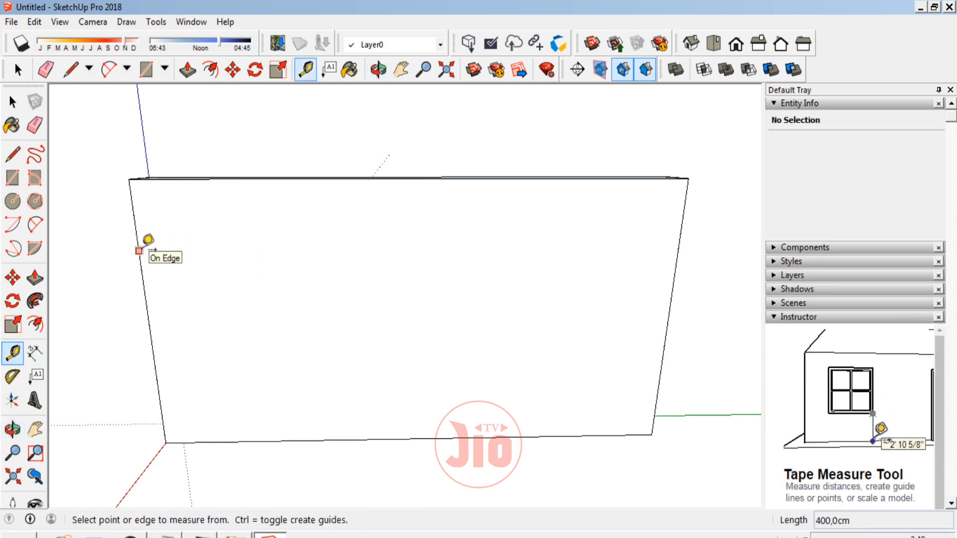
click(139, 251)
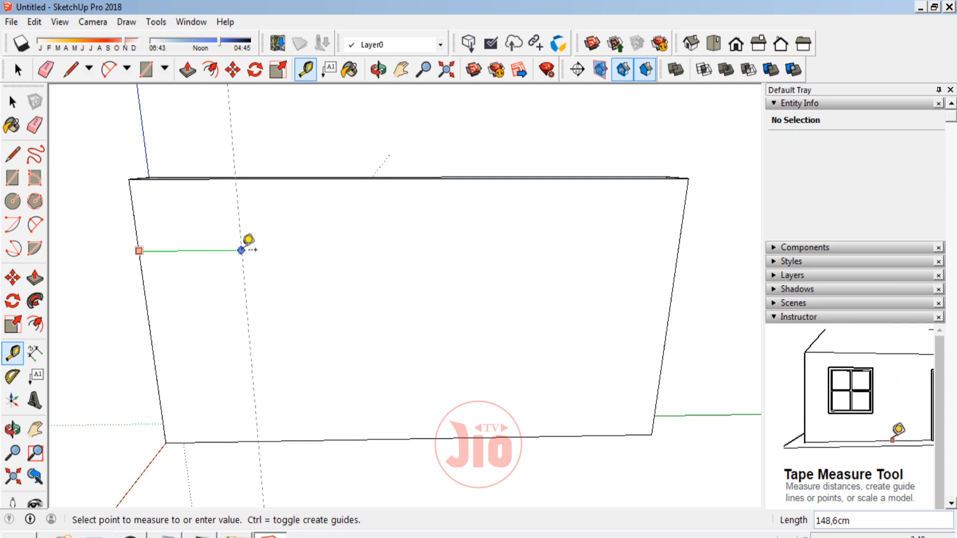
key(Return)
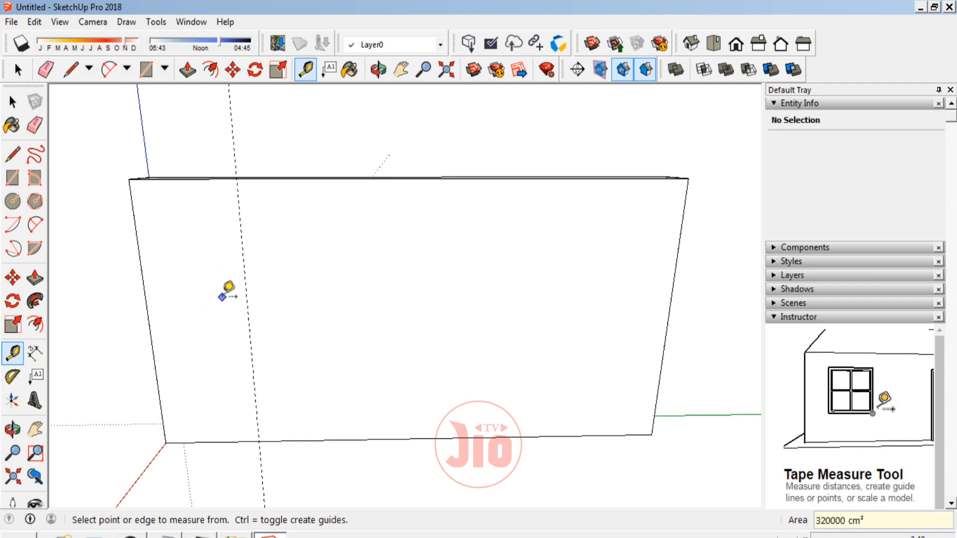
click(677, 257)
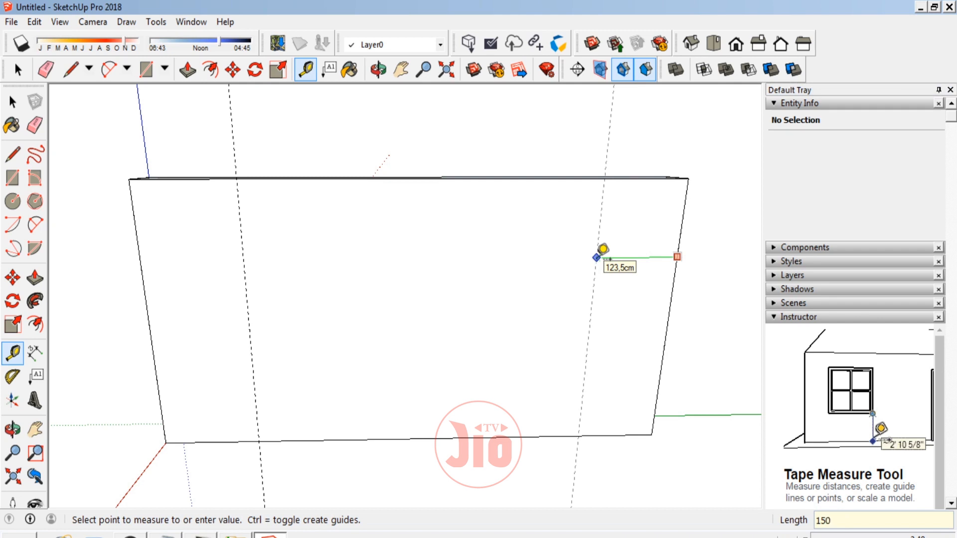
key(Return)
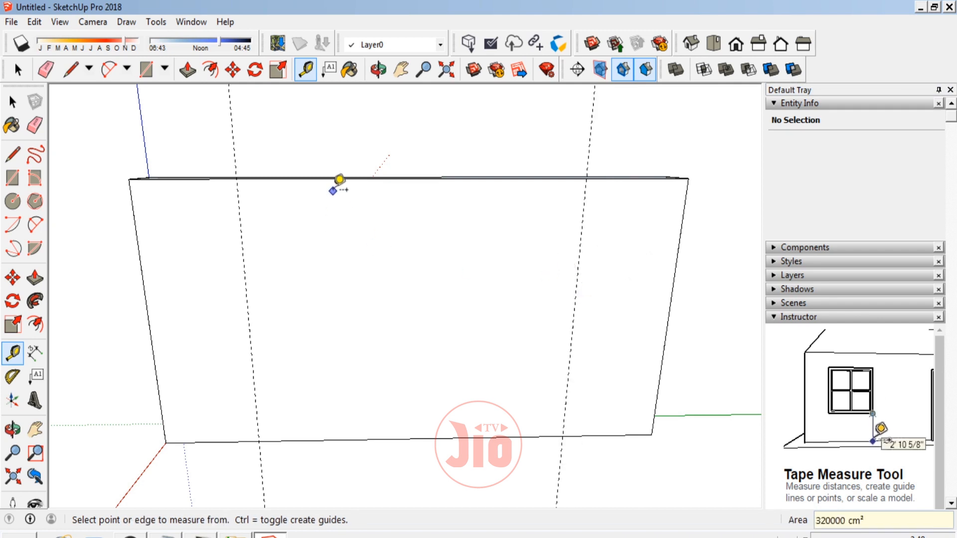
Place a horizontal guide on the front face 60 cm below the wall's top edge.
click(333, 178)
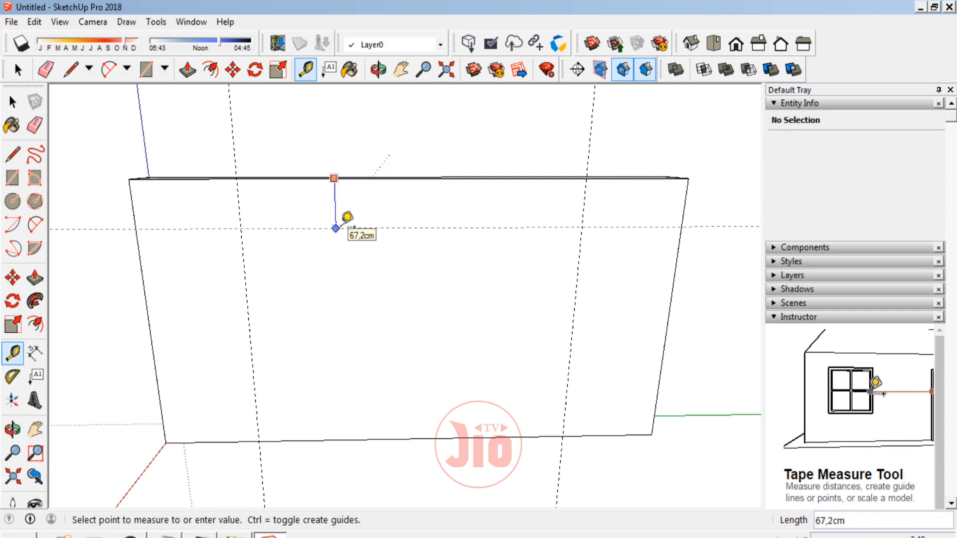
text(80)
key(Return)
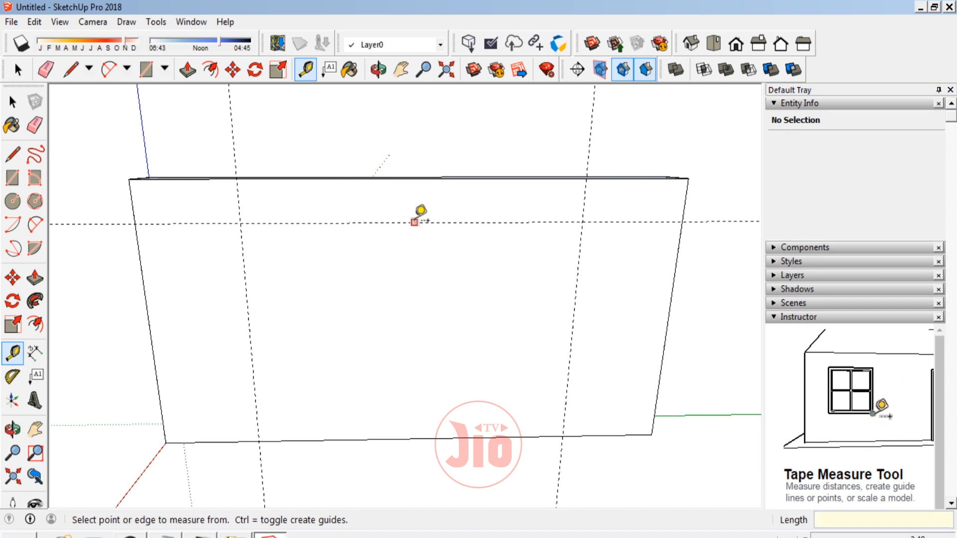
Outline a 340 cm high opening along the guides with lines and push it all the way through the wall.
click(12, 155)
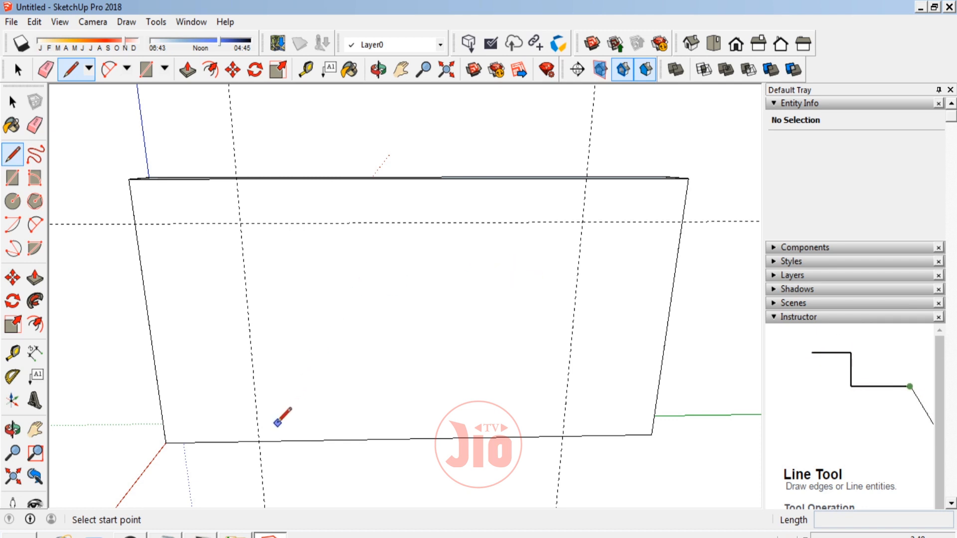
click(258, 441)
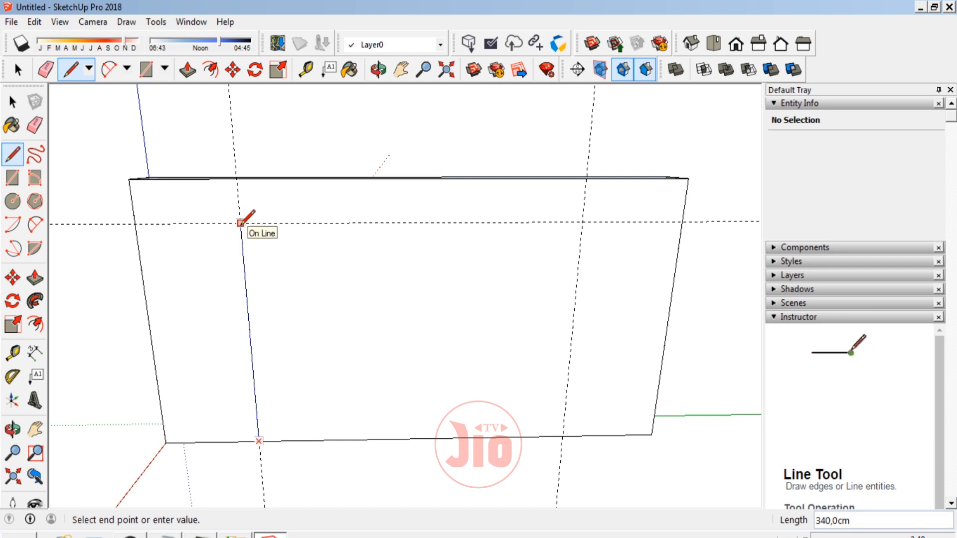
click(240, 223)
click(582, 221)
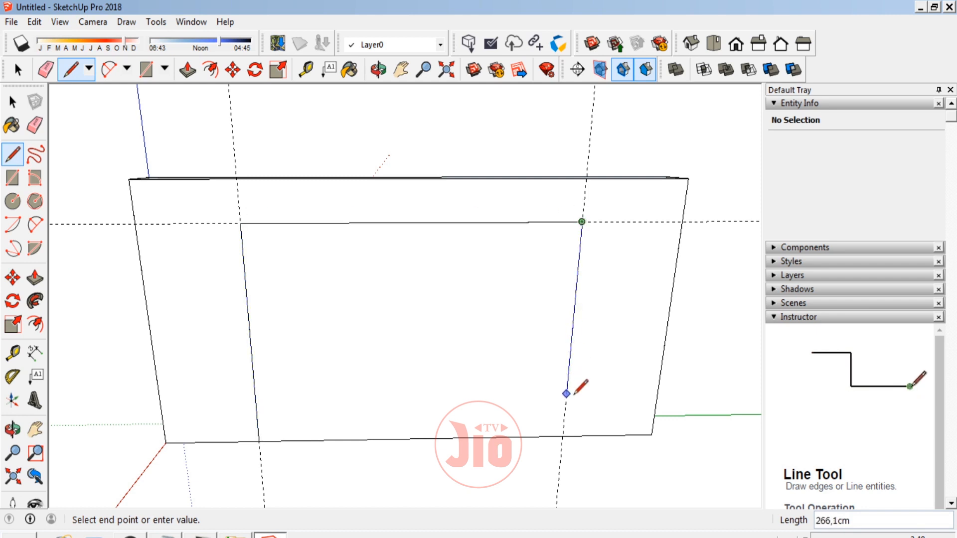
click(562, 436)
key(p)
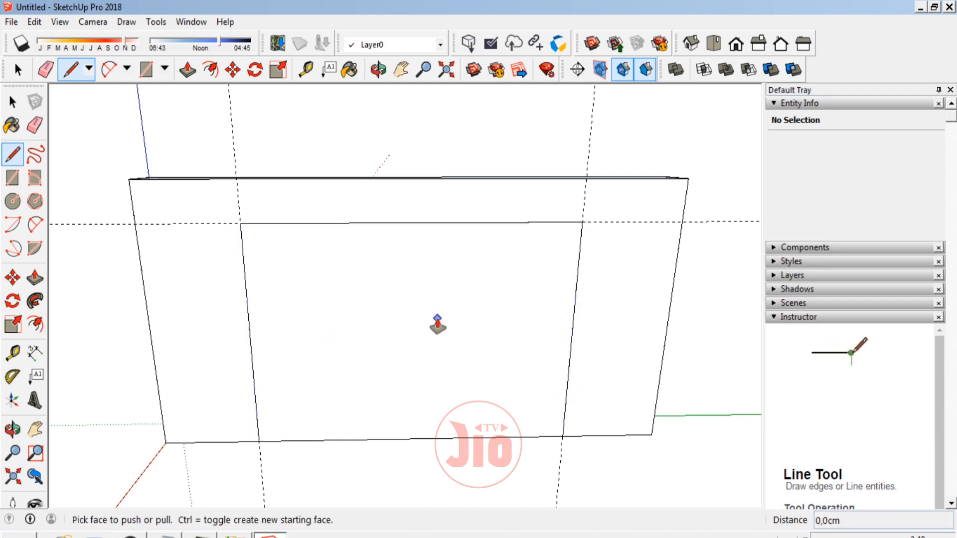
drag(387, 349, 405, 308)
Select only the wall's front face around the opening, without its bounding edges.
click(15, 431)
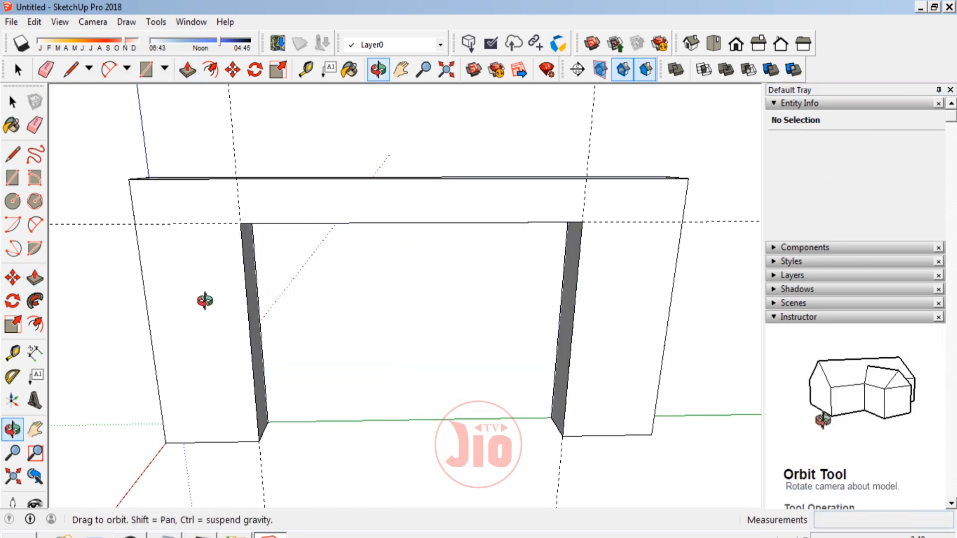
mouse_move(205, 301)
mouse_down()
mouse_move(463, 215)
mouse_move(506, 265)
mouse_move(227, 285)
mouse_move(573, 242)
mouse_move(278, 271)
mouse_move(603, 267)
mouse_move(581, 267)
mouse_move(599, 248)
mouse_move(583, 241)
mouse_up()
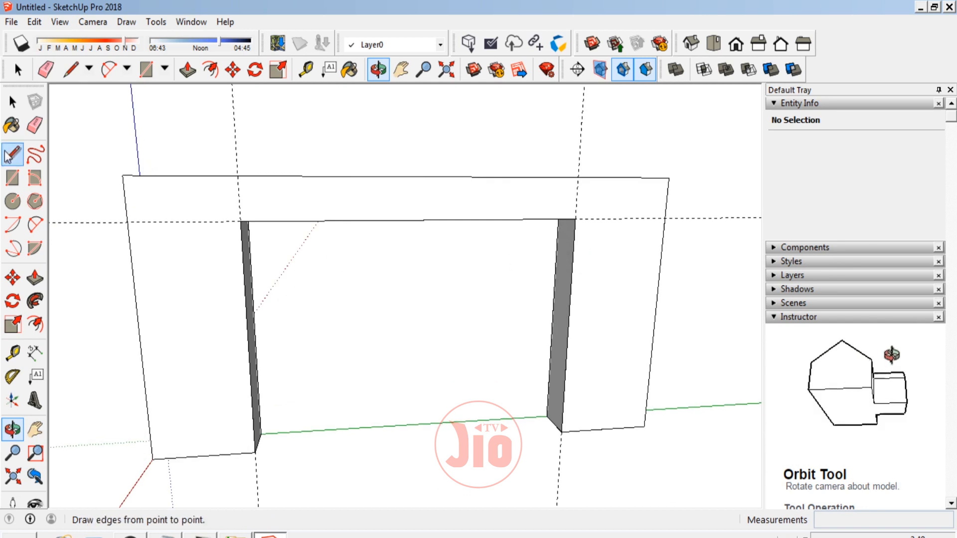
click(13, 102)
click(12, 428)
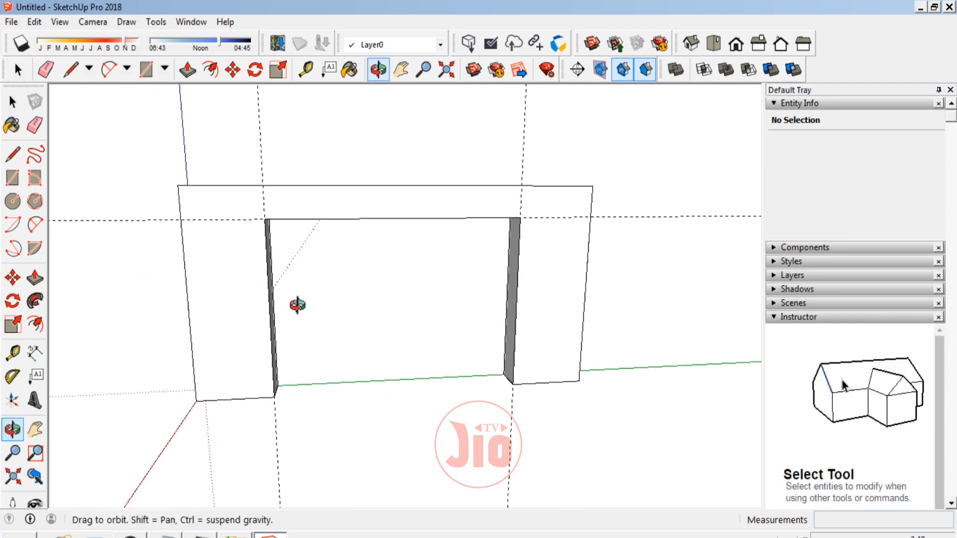
drag(299, 303, 70, 150)
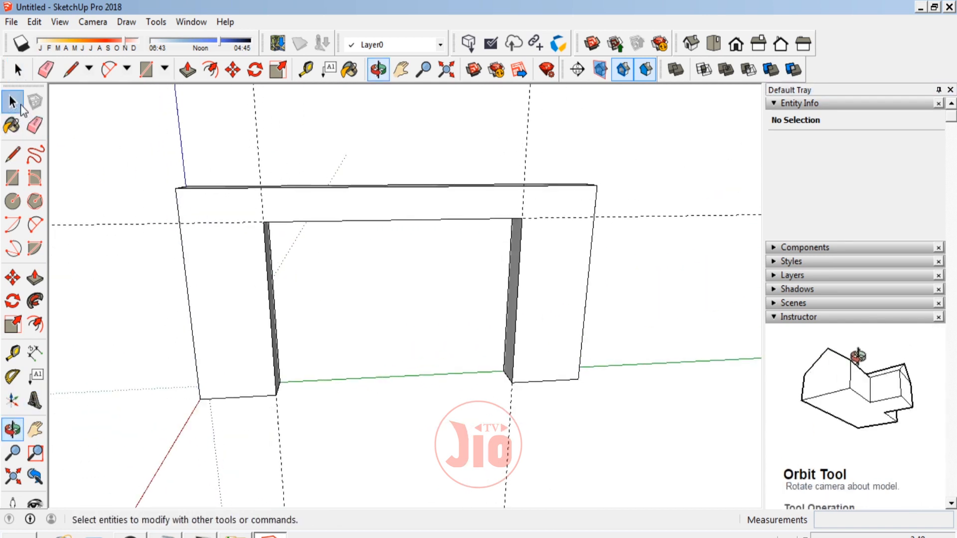
click(12, 102)
scroll(286, 207, up, 2)
double_click(459, 202)
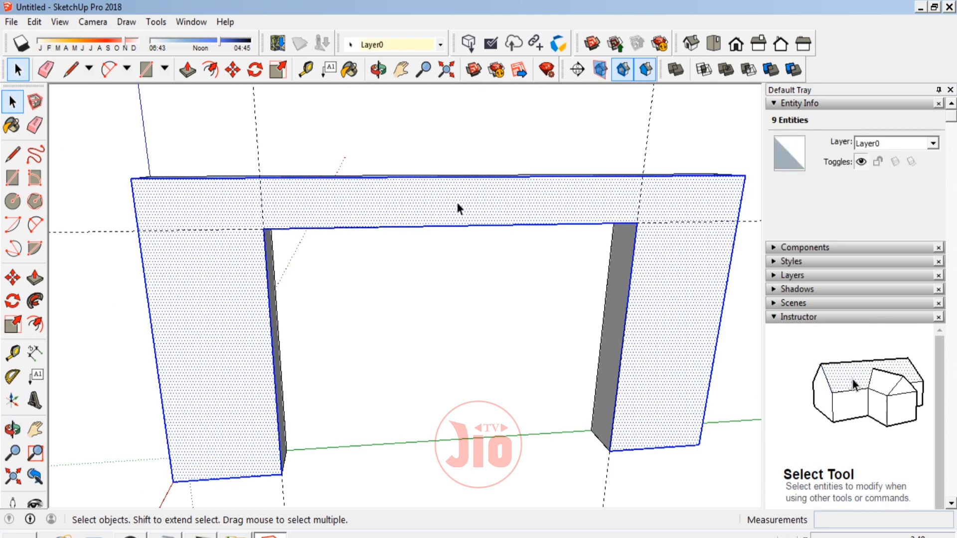
click(252, 216)
click(13, 125)
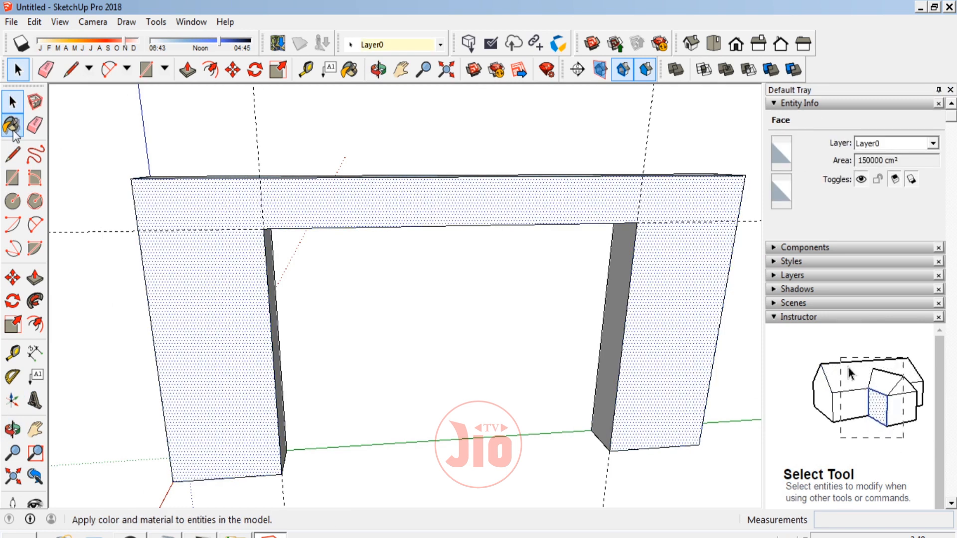
Create a new material that uses the image GATE.jpg from the MILO folder as its texture.
click(13, 125)
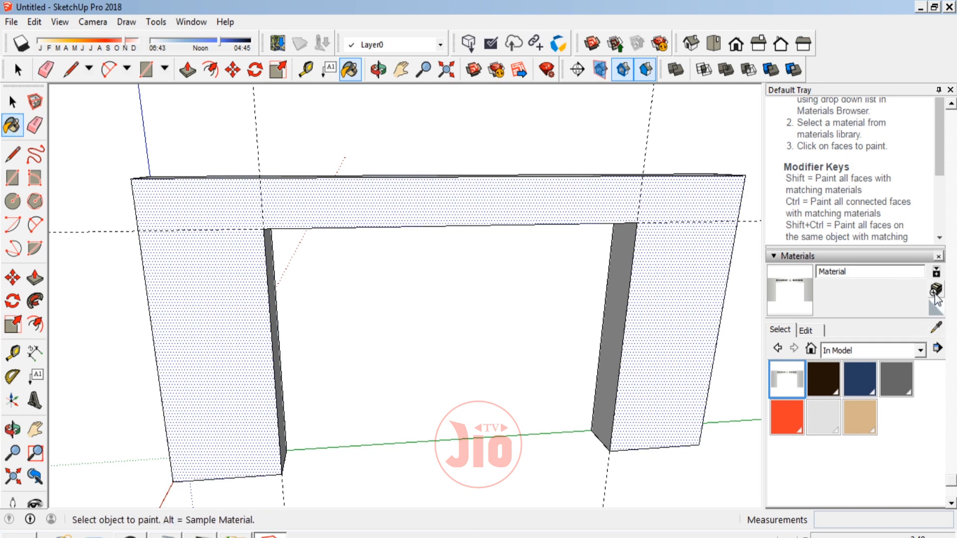
click(937, 328)
click(673, 199)
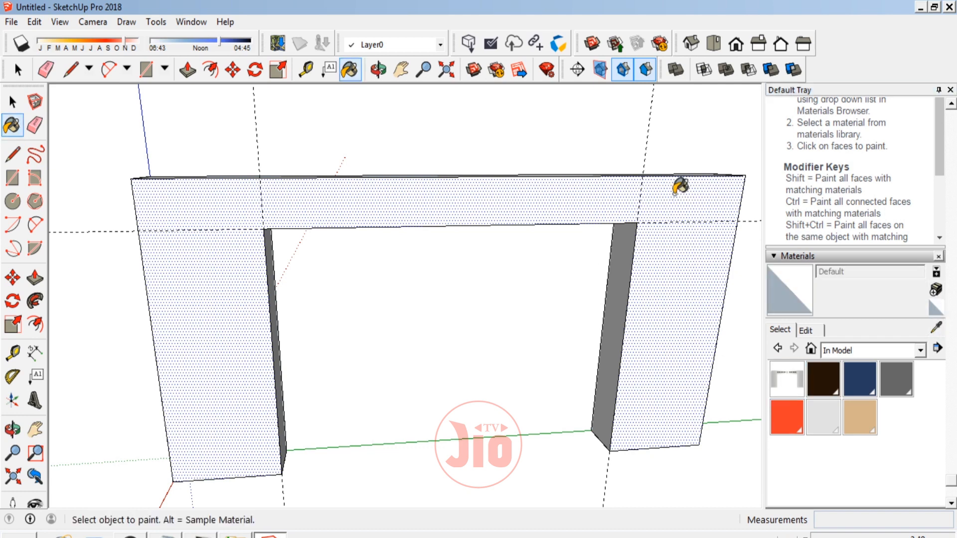
click(933, 291)
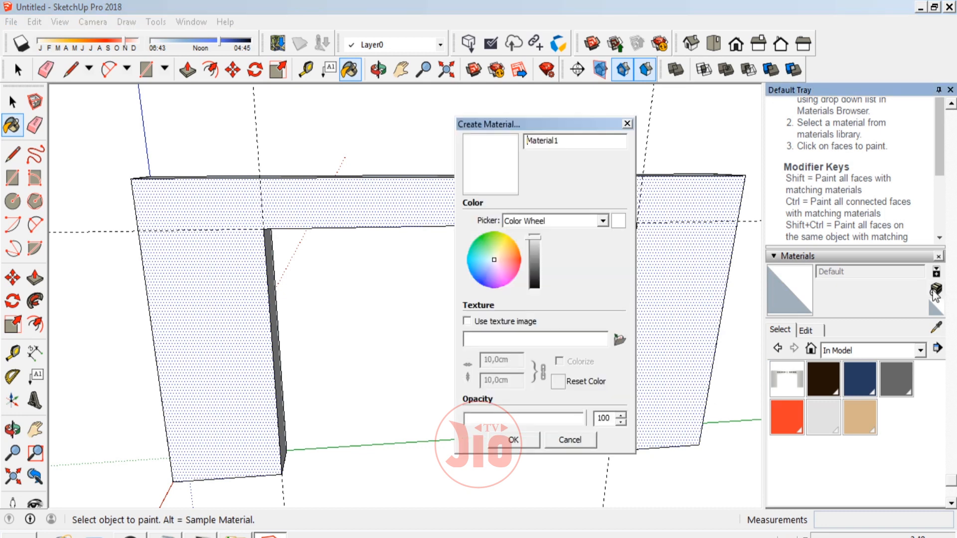
click(620, 341)
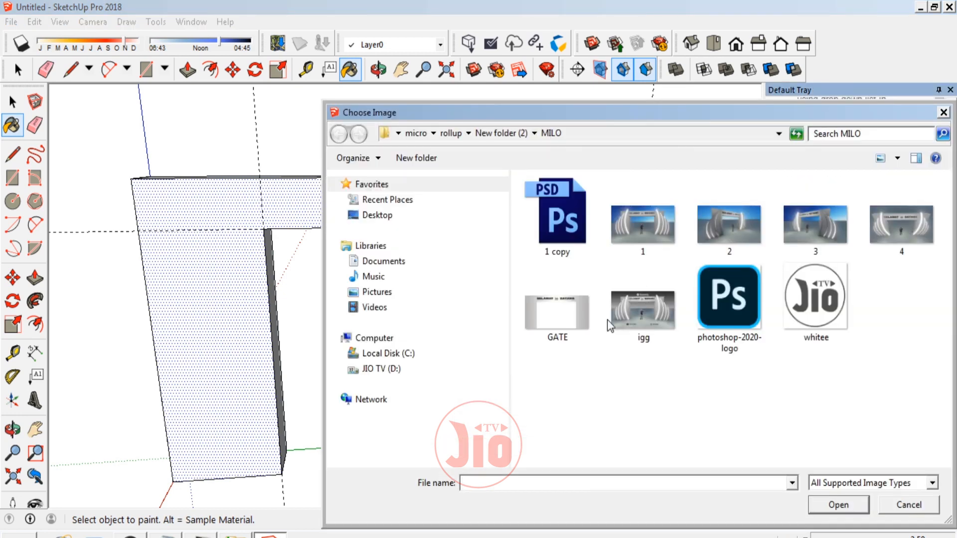
click(897, 158)
click(927, 134)
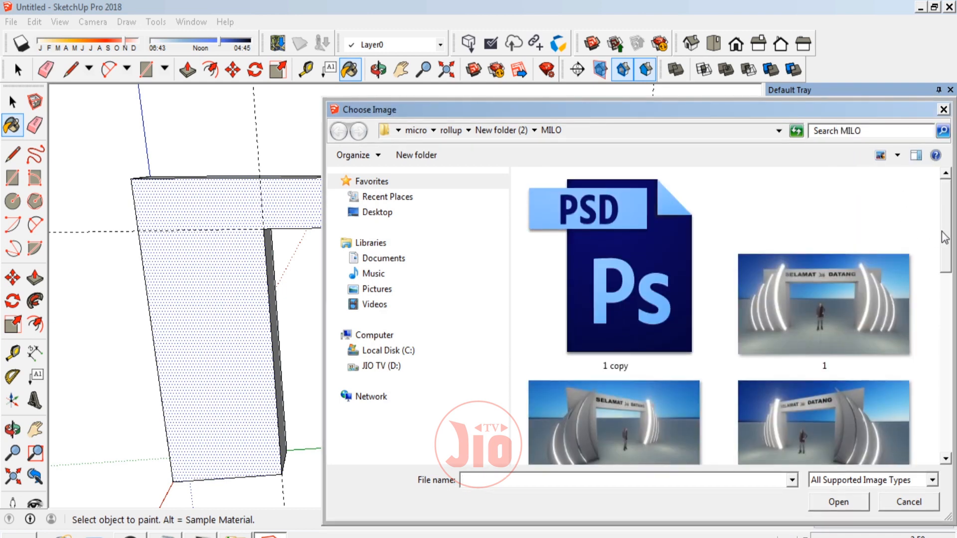
drag(942, 232, 936, 312)
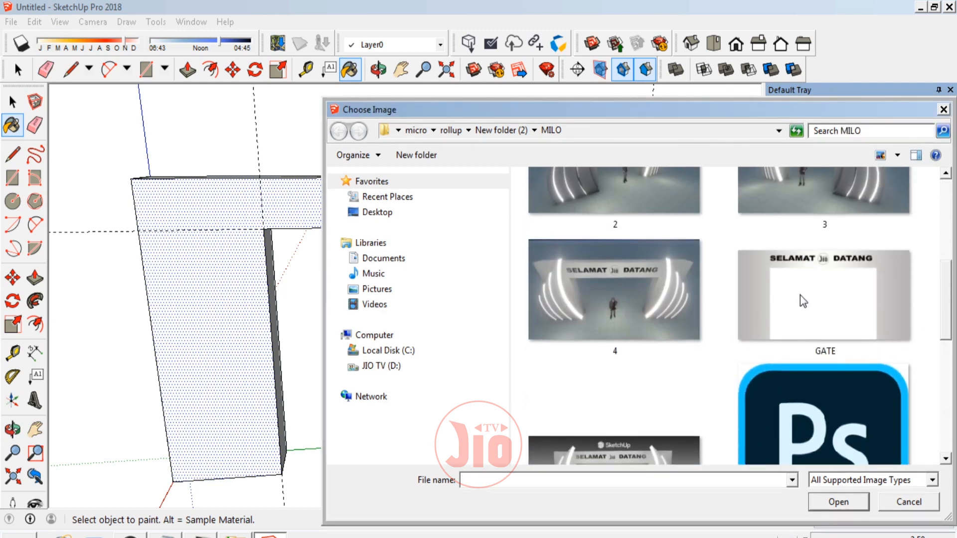
double_click(827, 286)
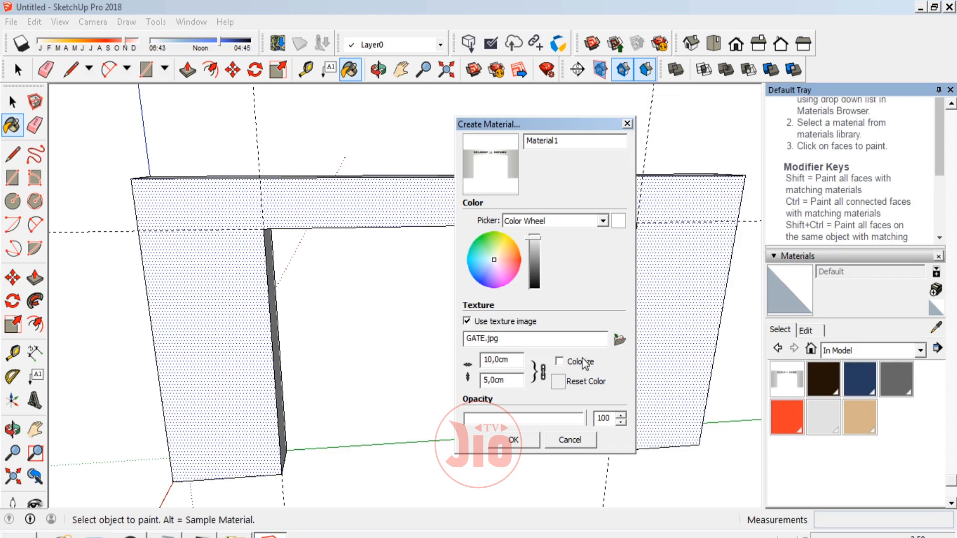
Set the texture width to 800 cm with proportions kept, finish the material and paint the wall's front face with it.
drag(517, 359, 472, 358)
text(800)
drag(523, 381, 470, 383)
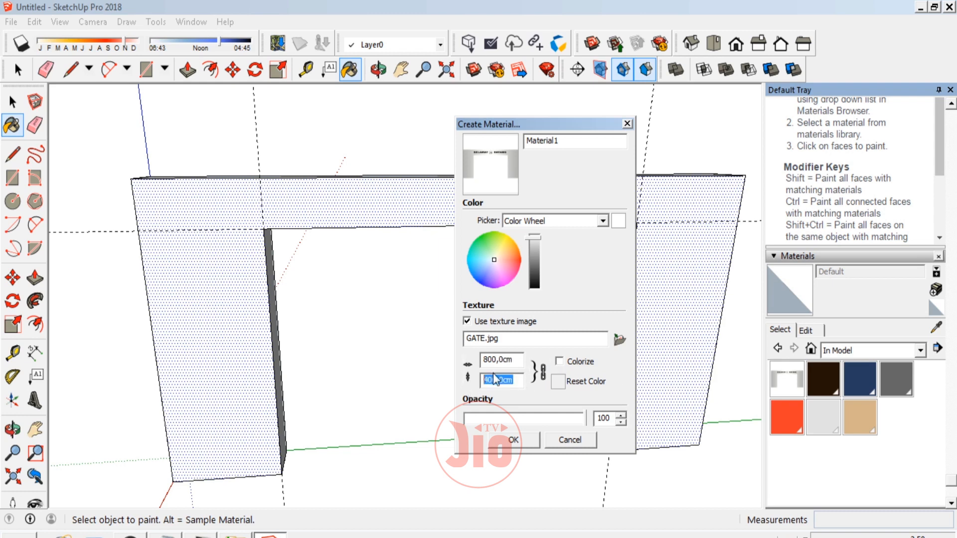
click(511, 447)
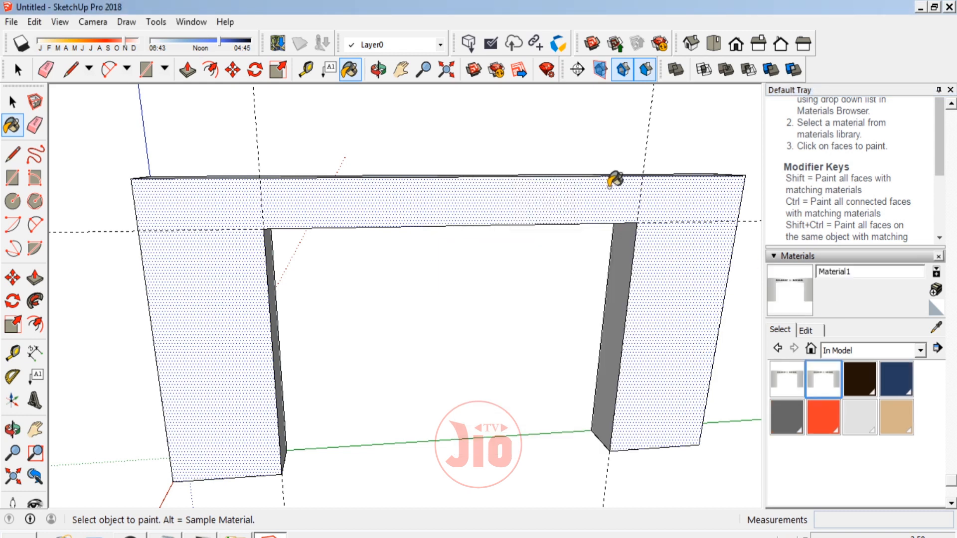
click(612, 195)
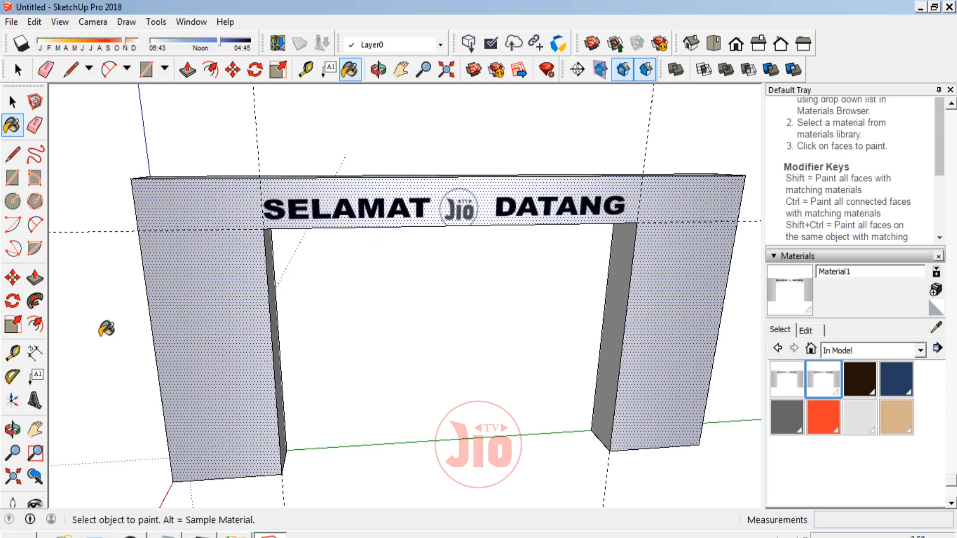
Reposition the front face's texture slightly upward so the SELAMAT DATANG lettering sits centred on the beam above the opening.
click(12, 428)
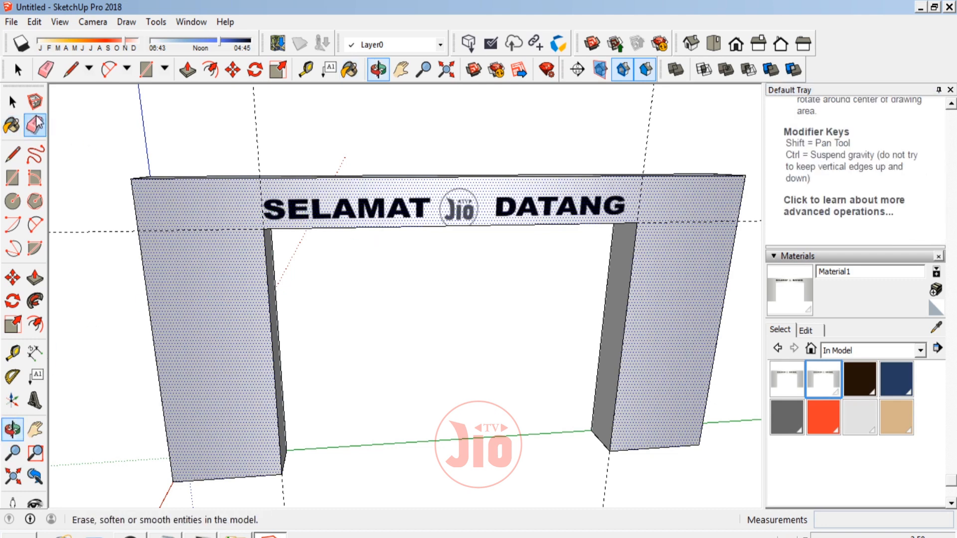
key(space)
right_click(324, 206)
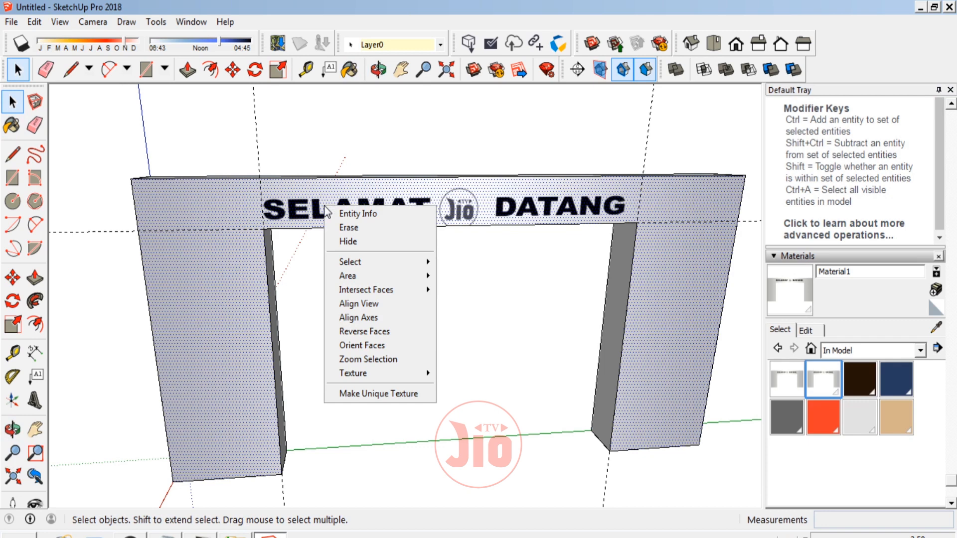
mouse_move(400, 371)
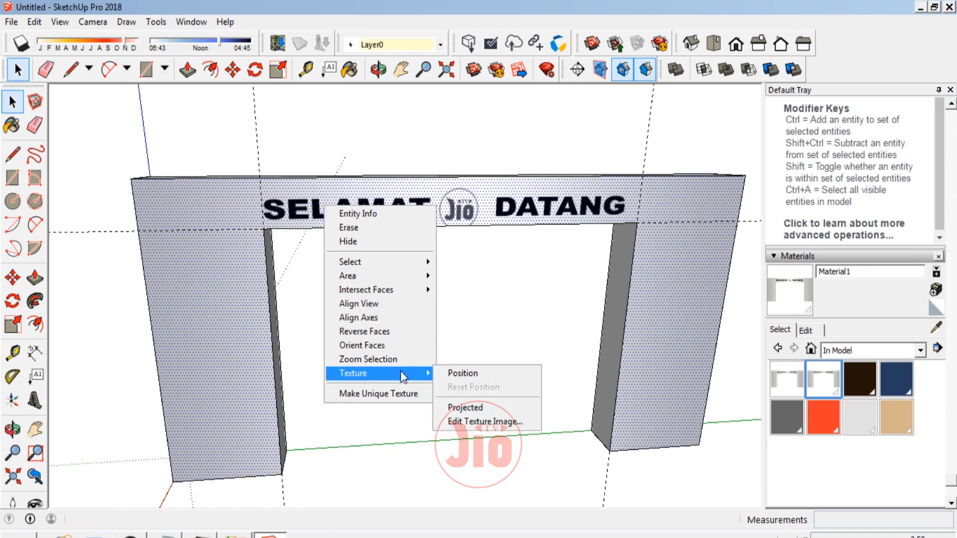
click(461, 373)
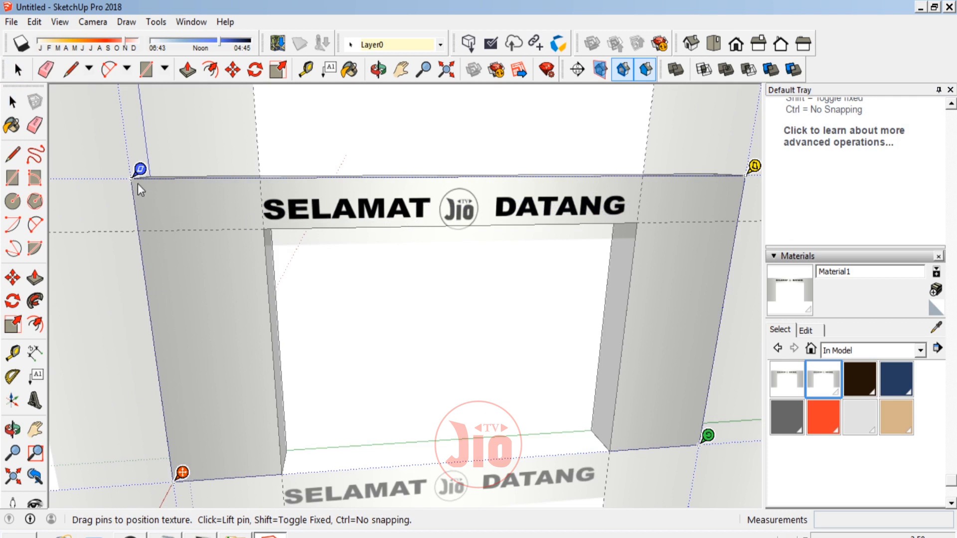
drag(136, 172, 135, 174)
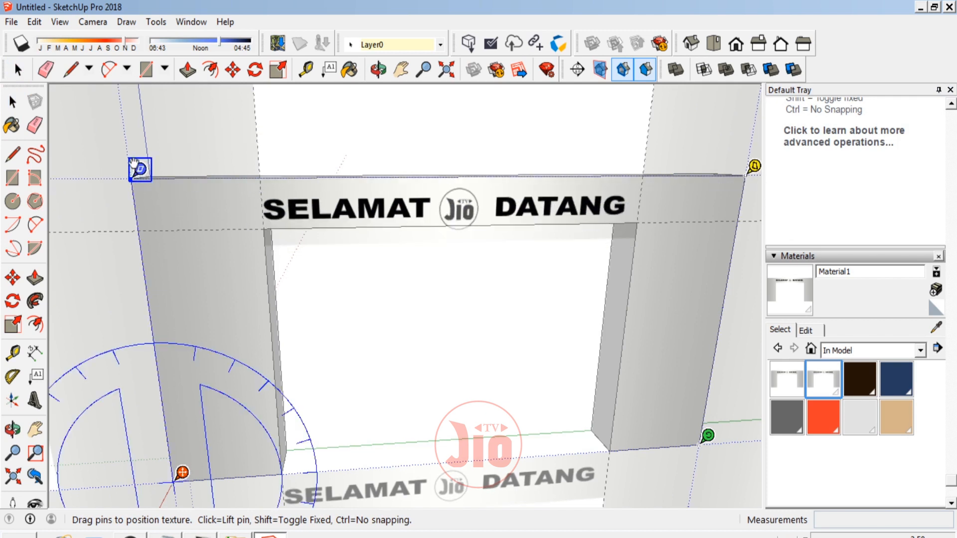
drag(134, 165, 132, 159)
click(12, 101)
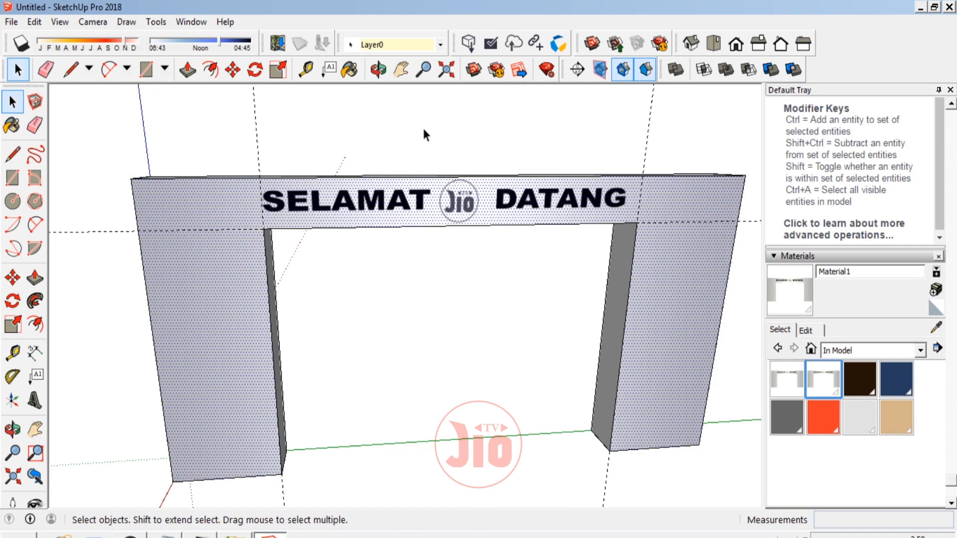
Select the entire gate with all its connected faces and edges and make it a group.
scroll(387, 257, down, 5)
triple_click(249, 225)
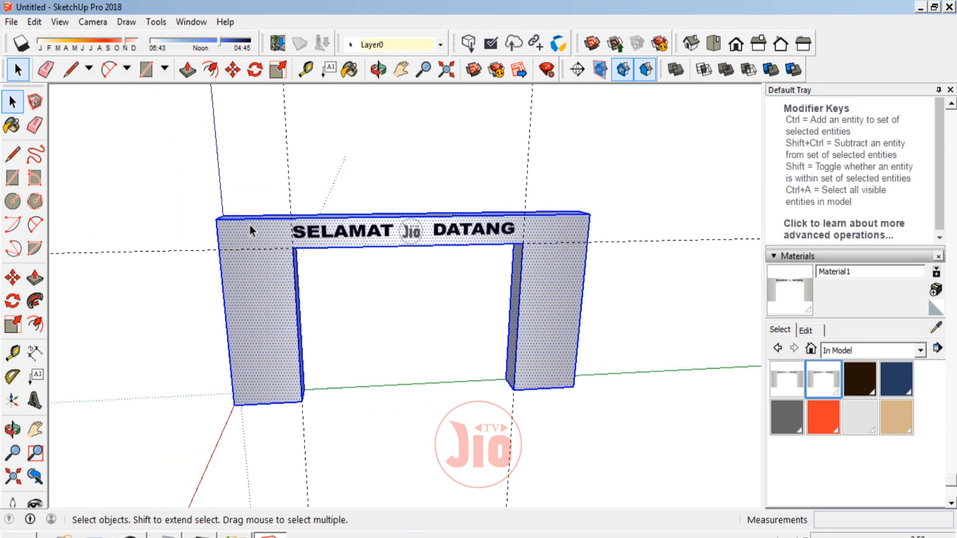
right_click(250, 225)
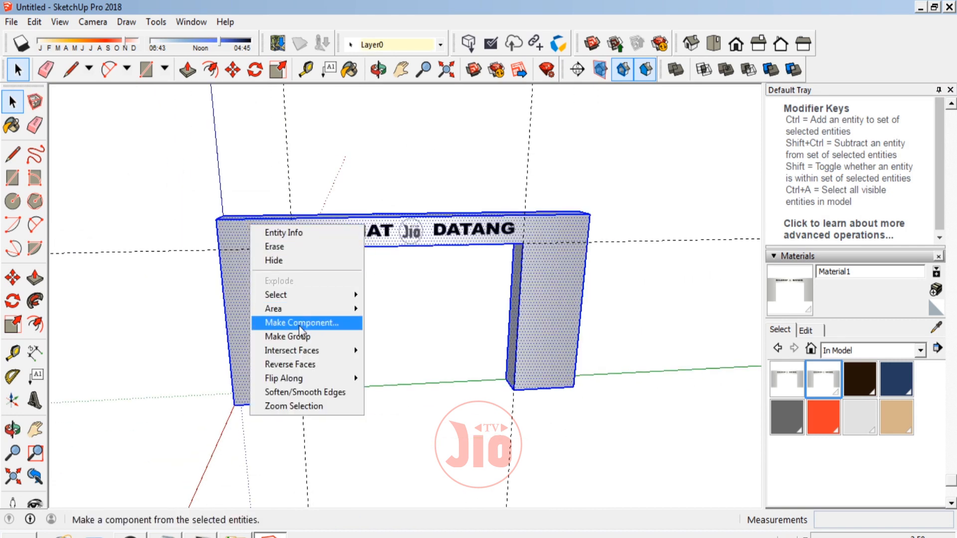
click(309, 336)
Erase the two vertical guides and the horizontal guide crossing the gate's front face.
click(11, 430)
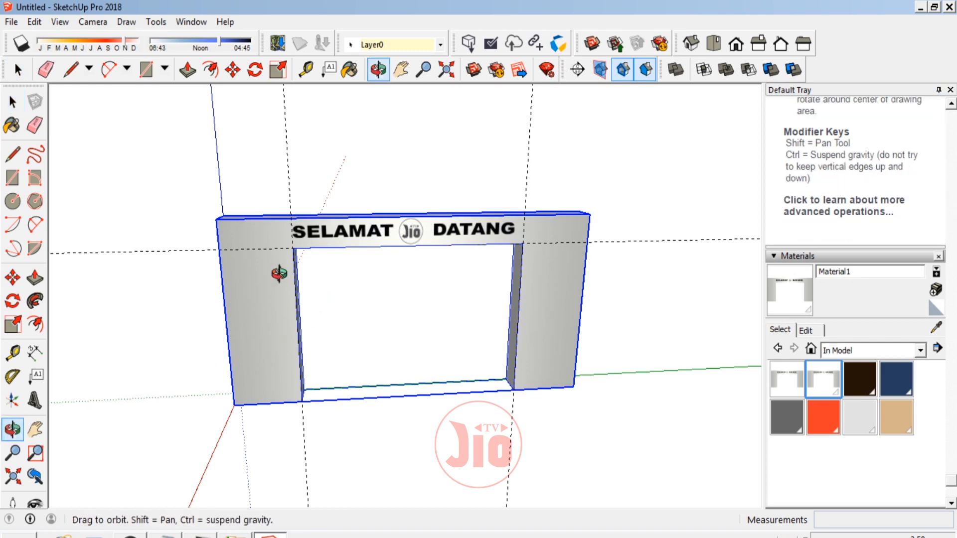
mouse_move(277, 273)
mouse_down()
mouse_move(464, 278)
mouse_move(595, 255)
mouse_move(252, 263)
mouse_move(227, 220)
mouse_up()
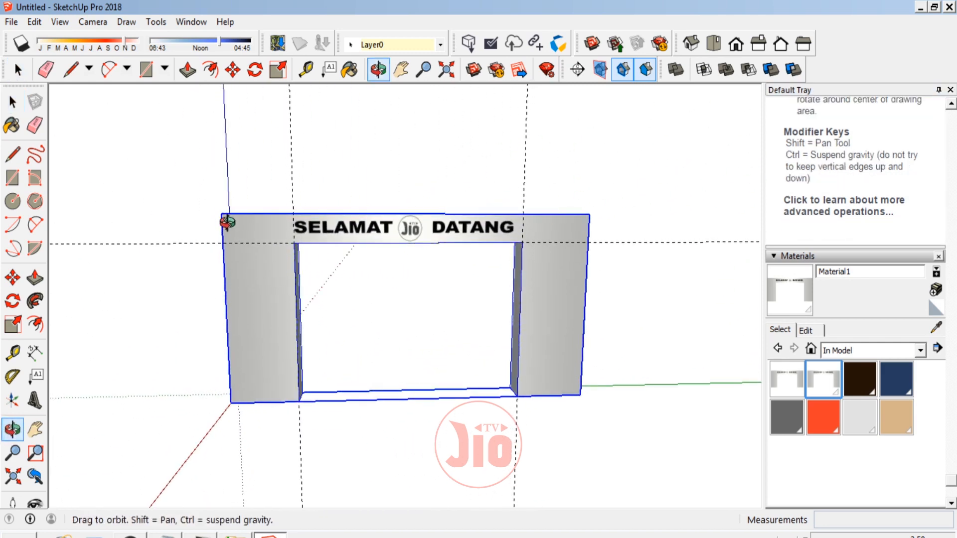
click(35, 124)
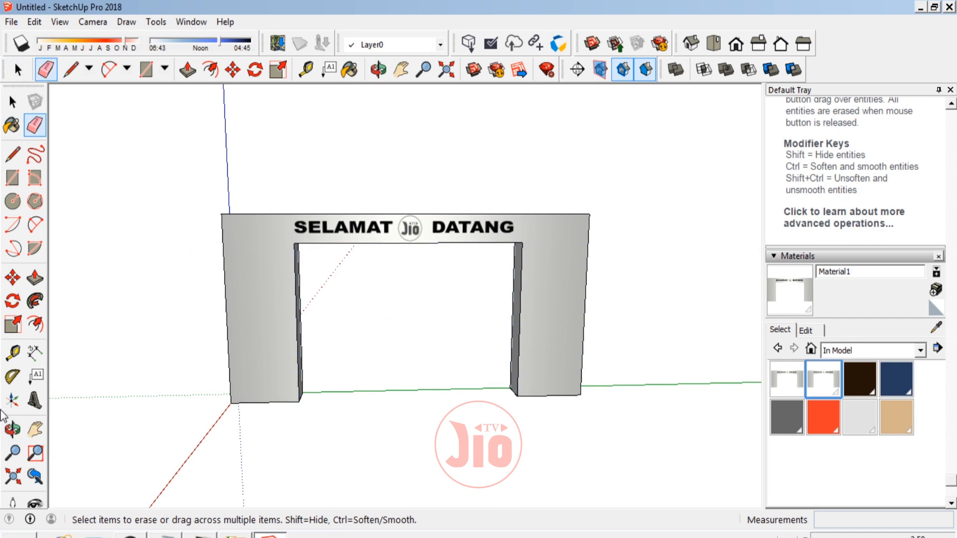
Draw a 400 by 150 cm rectangle covering the full front of the gate's left pillar, up to the gate's top corner.
click(13, 428)
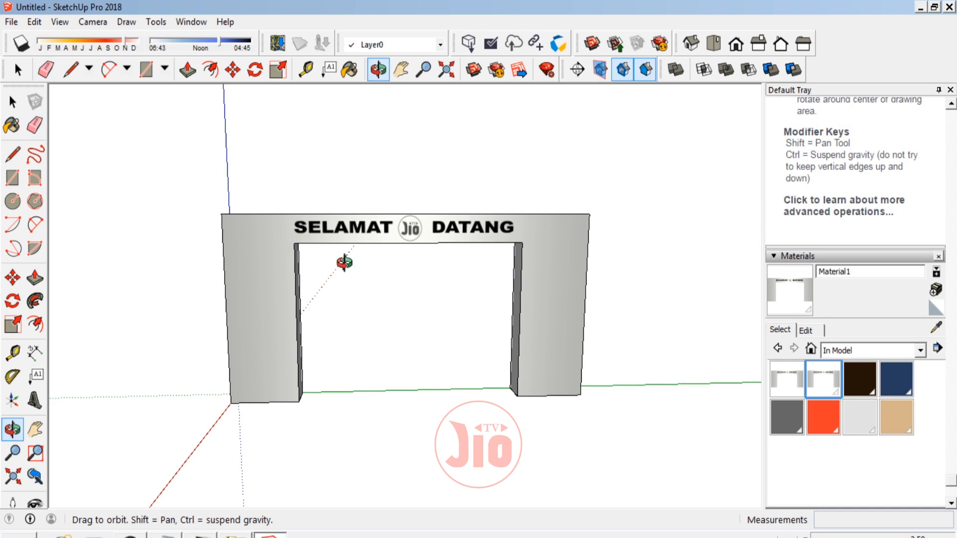
drag(280, 274, 515, 226)
drag(361, 278, 365, 222)
scroll(365, 222, down, 4)
scroll(221, 265, up, 5)
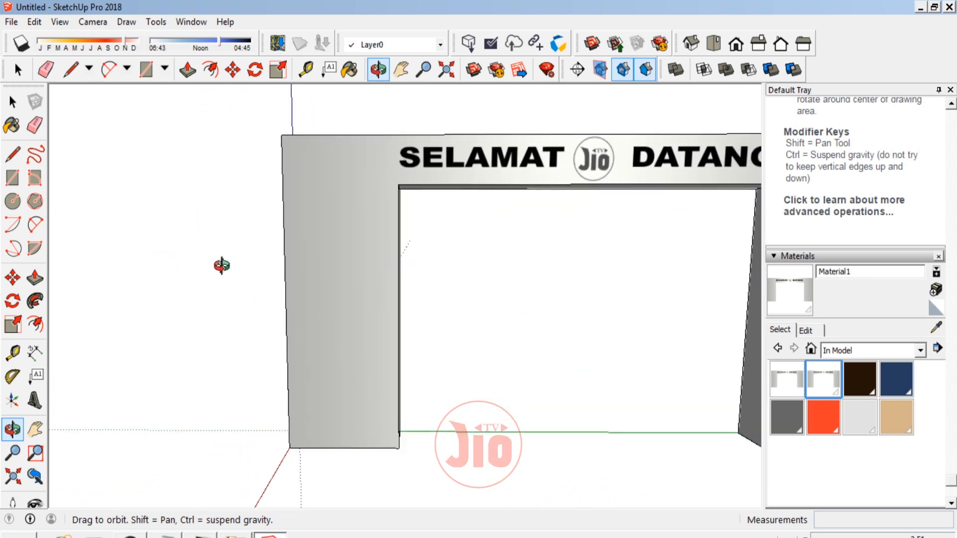
click(12, 179)
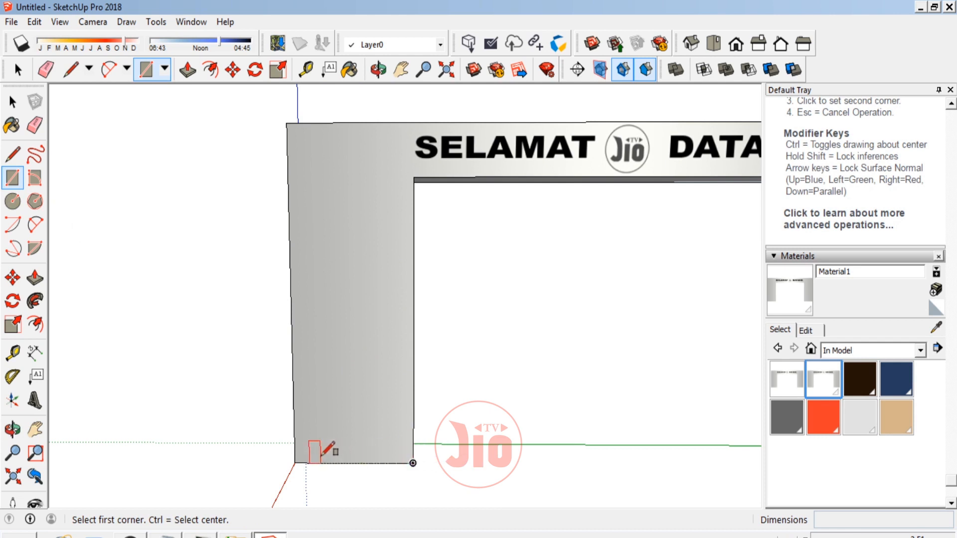
click(412, 463)
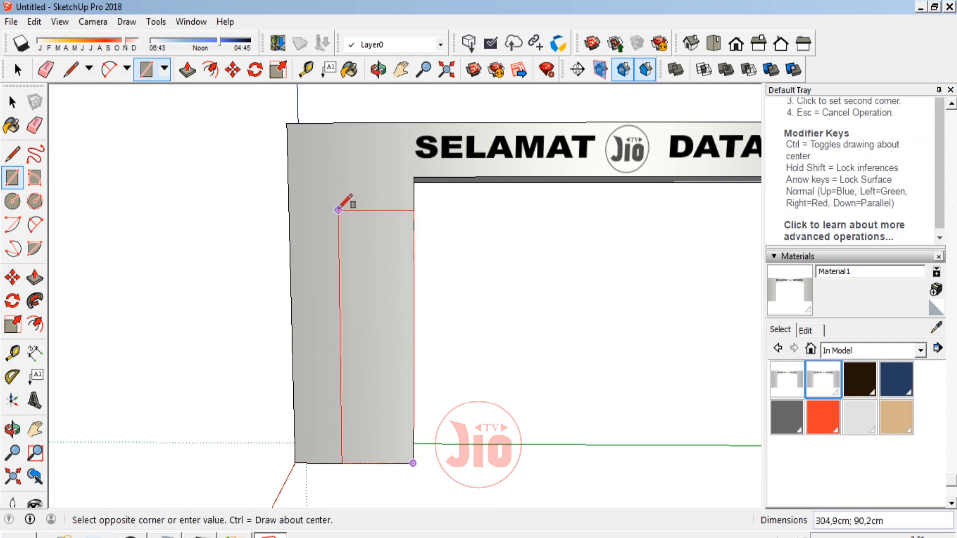
click(288, 125)
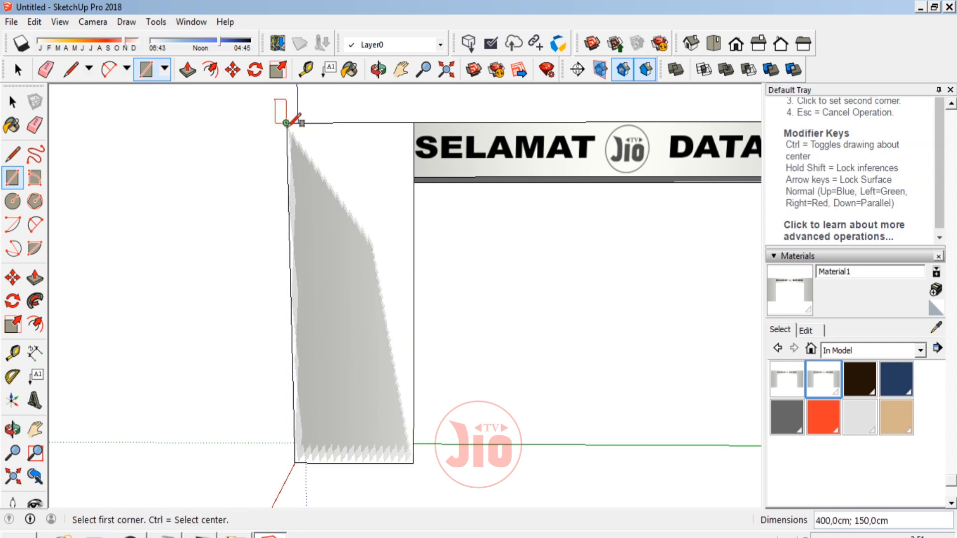
Push/Pull the rectangle on the left pillar 40 cm outward from the gate's front and view the block at an angle.
key(p)
click(340, 283)
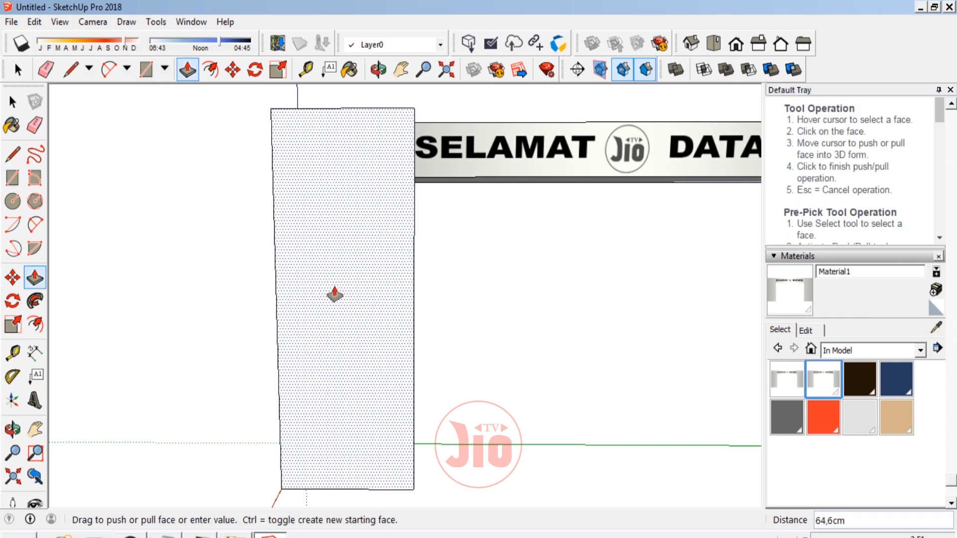
text(40)
key(Return)
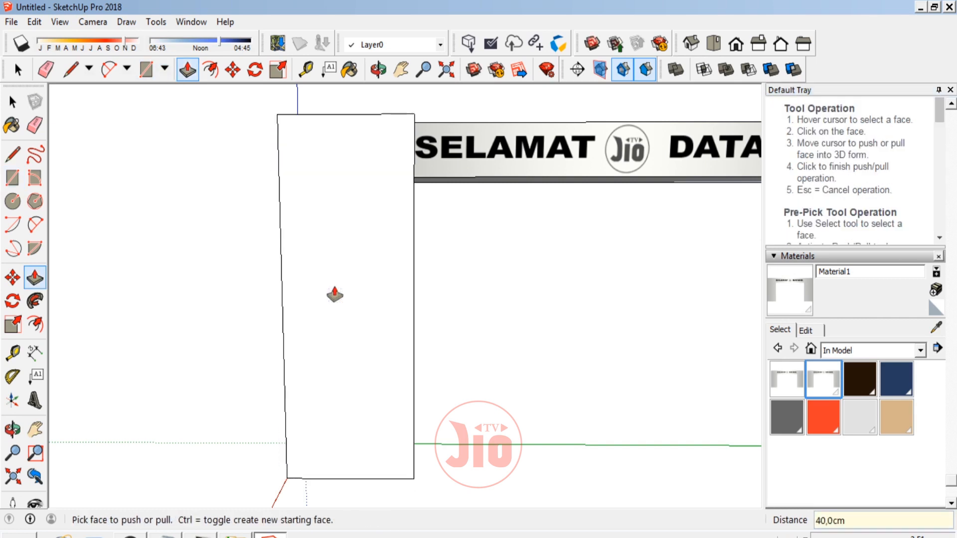
click(13, 429)
drag(394, 265, 166, 349)
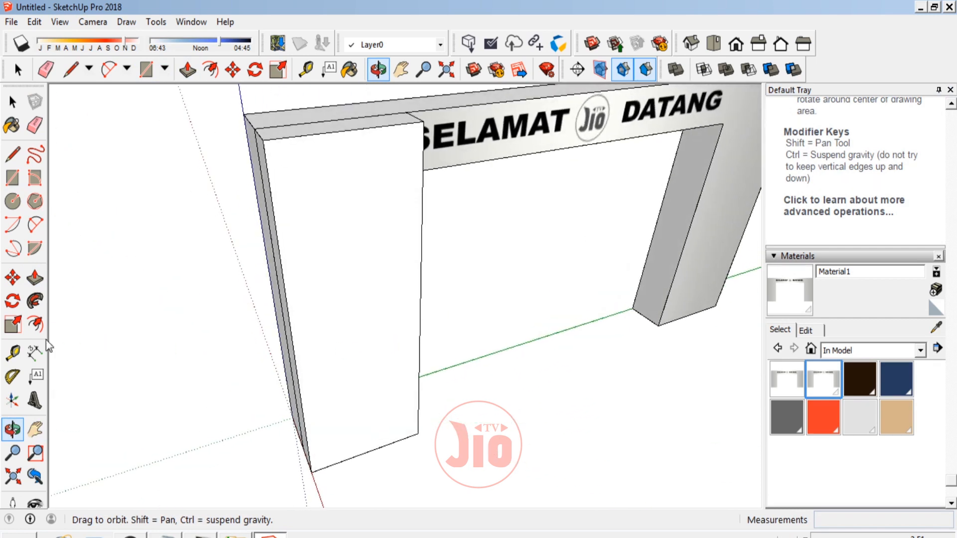
Measure the pillar block's width, and Push/Pull its outer side face 100 cm away from the opening.
click(13, 353)
click(421, 236)
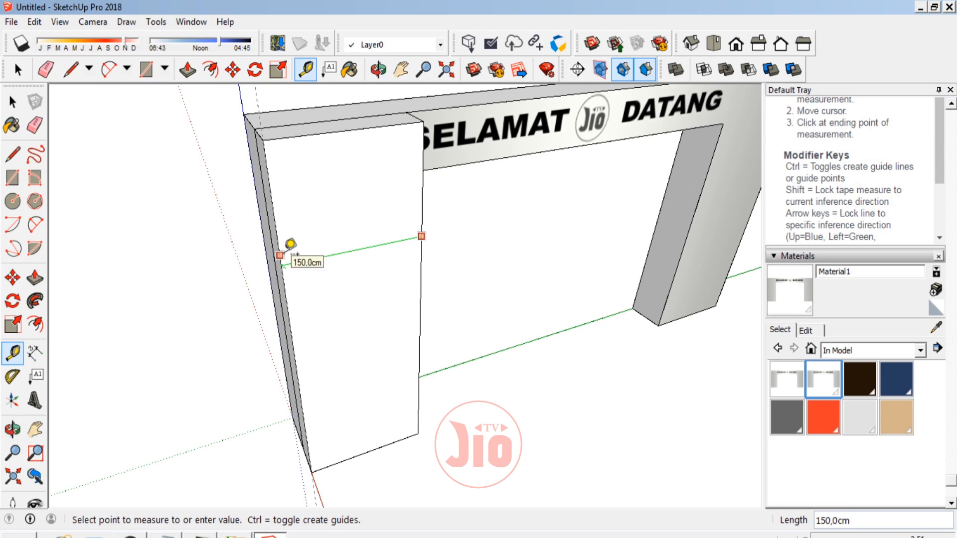
scroll(324, 254, down, 3)
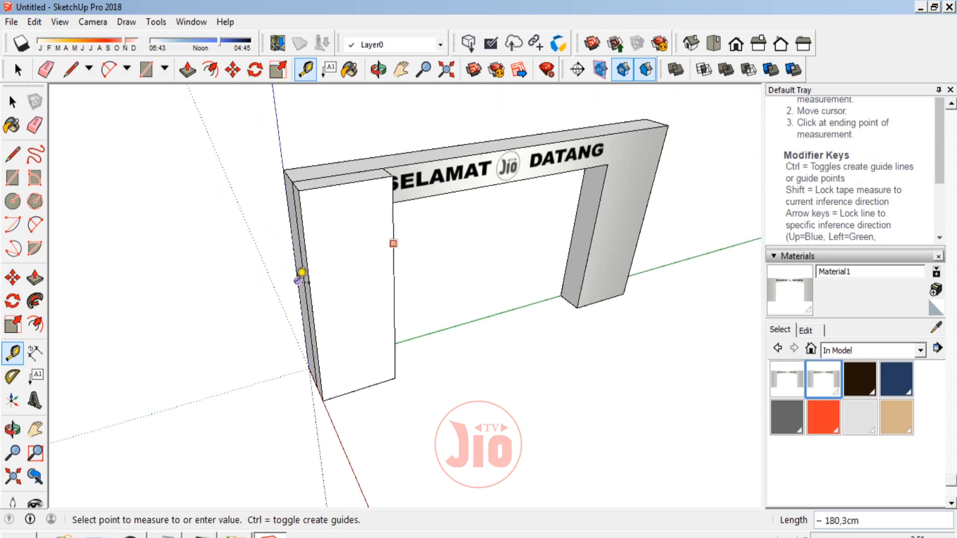
scroll(279, 280, up, 3)
key(p)
click(322, 256)
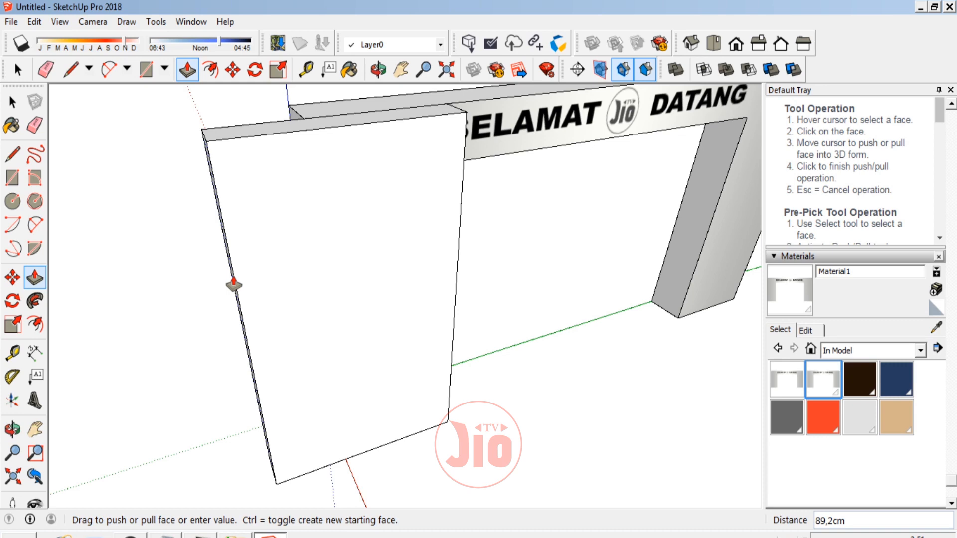
key(Return)
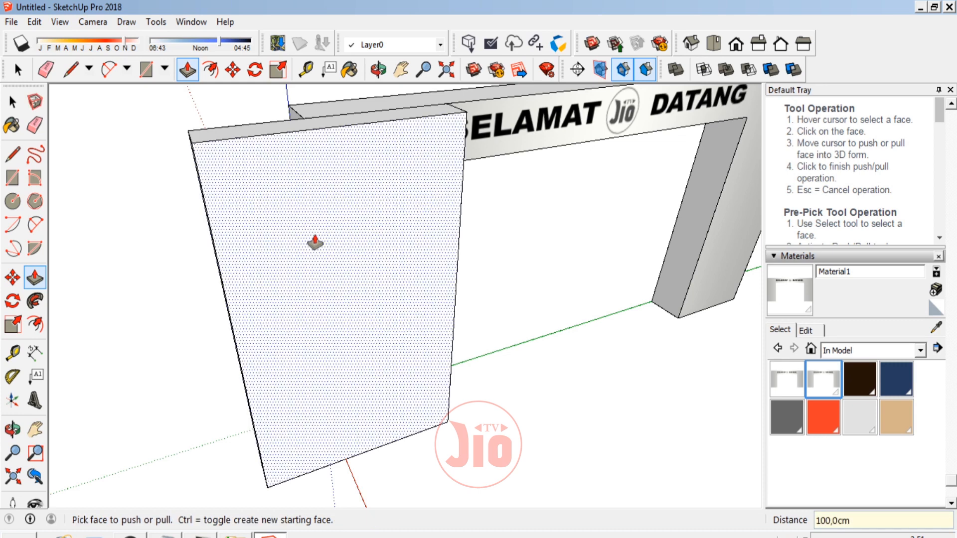
Push/Pull the top face of the widened left pillar block 20 cm upward.
key(o)
drag(389, 344, 306, 269)
scroll(390, 154, up, 5)
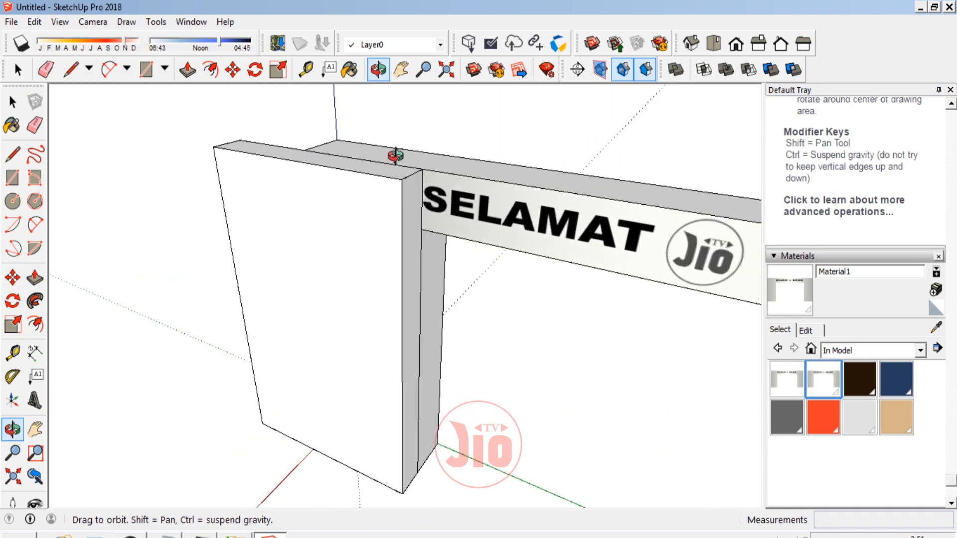
key(p)
click(389, 189)
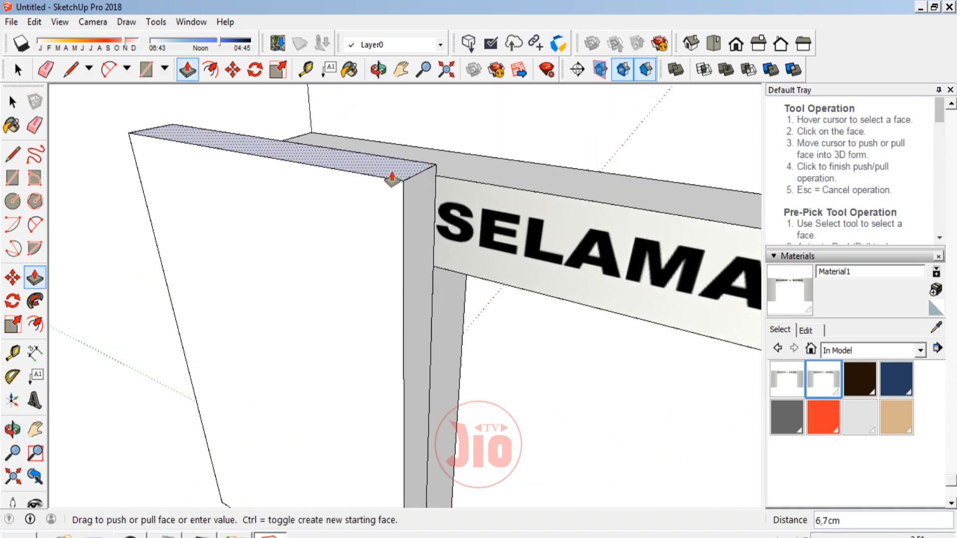
key(Return)
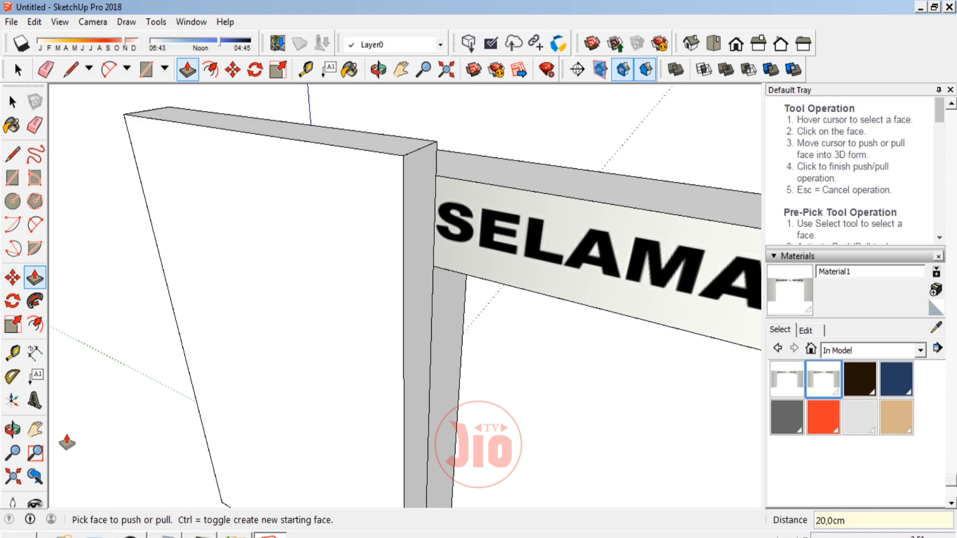
Place a guide point on the block's front bottom edge, about 60 cm from its corner beside the opening.
click(13, 428)
drag(268, 283, 349, 329)
click(35, 353)
click(12, 353)
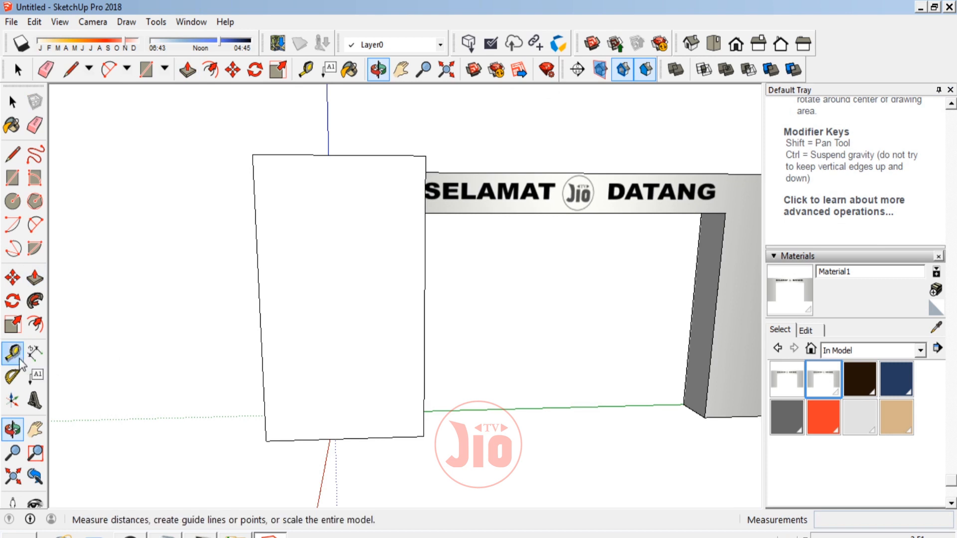
click(424, 302)
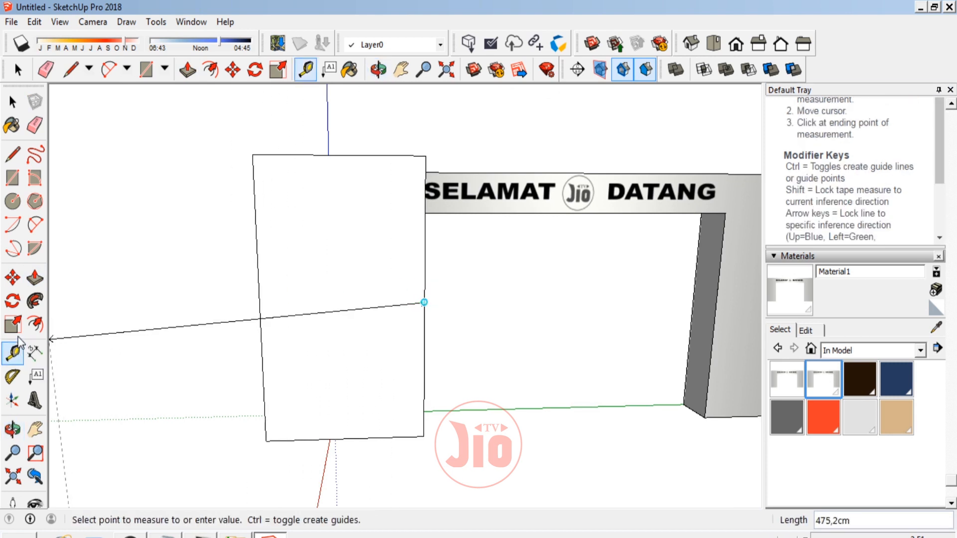
click(12, 353)
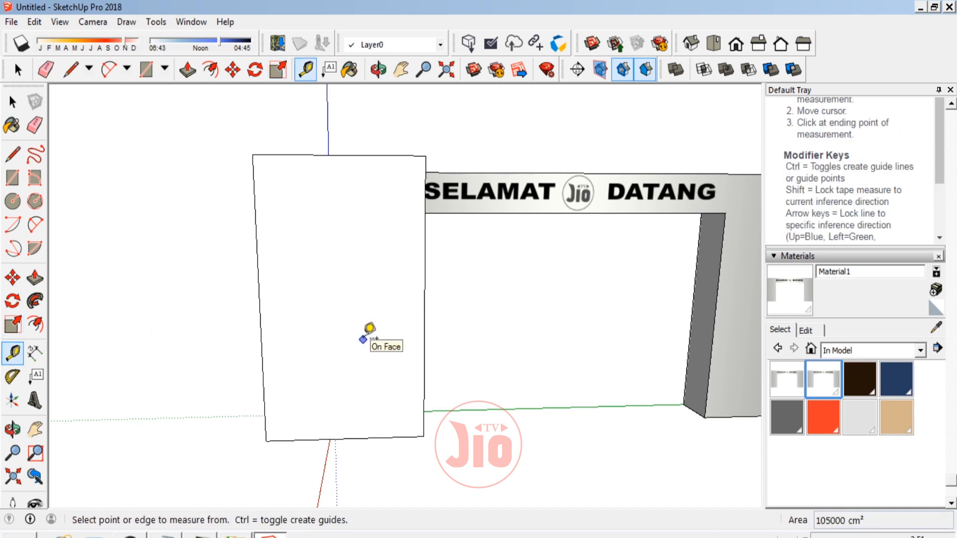
scroll(400, 421, up, 5)
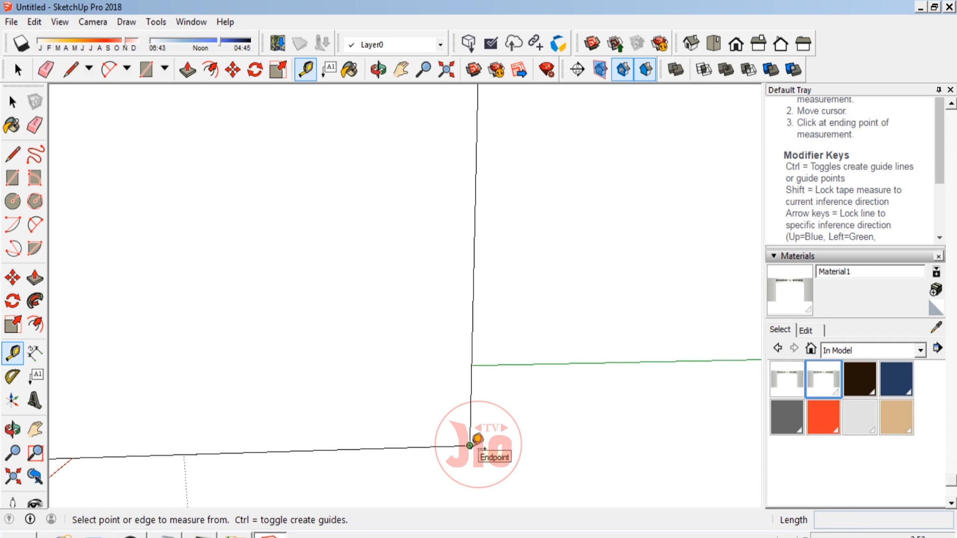
click(469, 445)
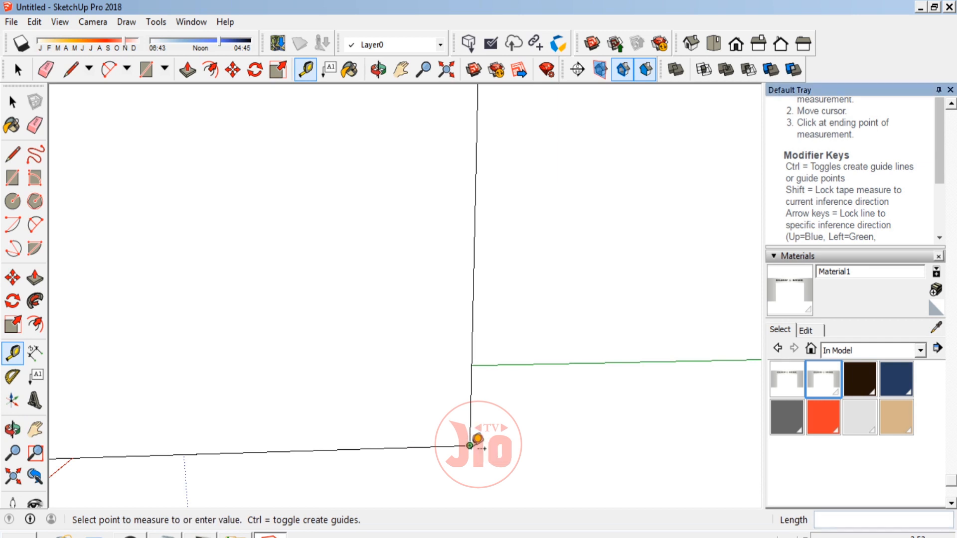
scroll(321, 449, down, 5)
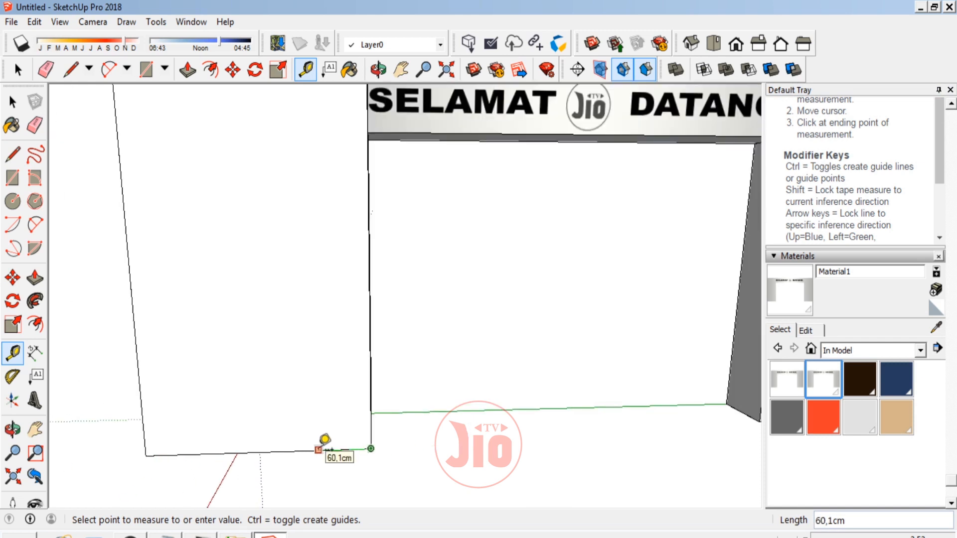
key(Return)
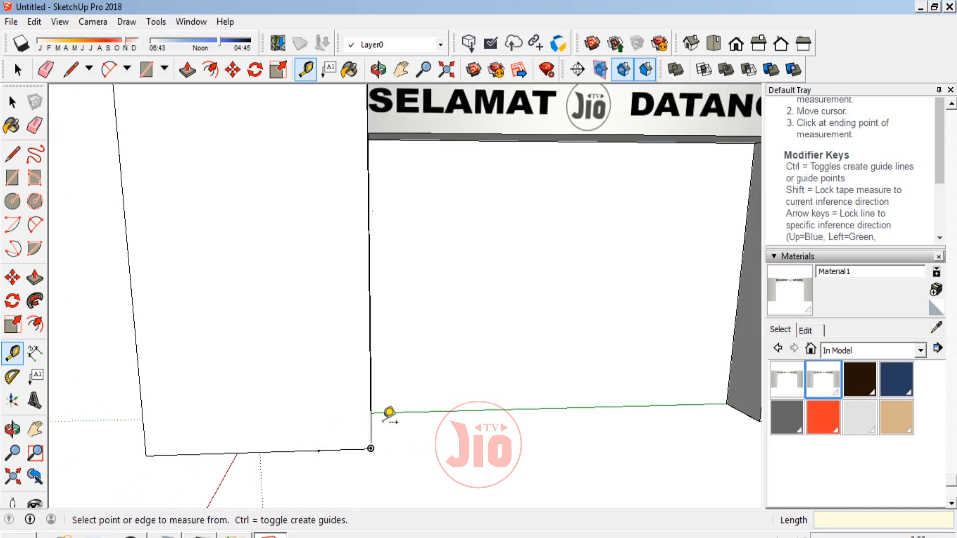
Add a second guide point about 10 cm further outward along the bottom edge and a third 50 cm beyond it.
scroll(268, 472, up, 3)
scroll(349, 433, up, 3)
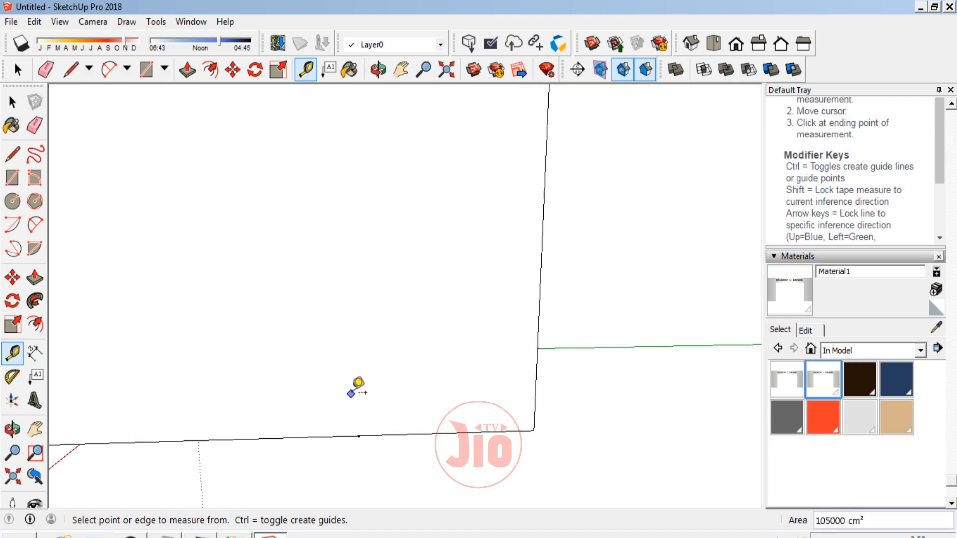
click(359, 435)
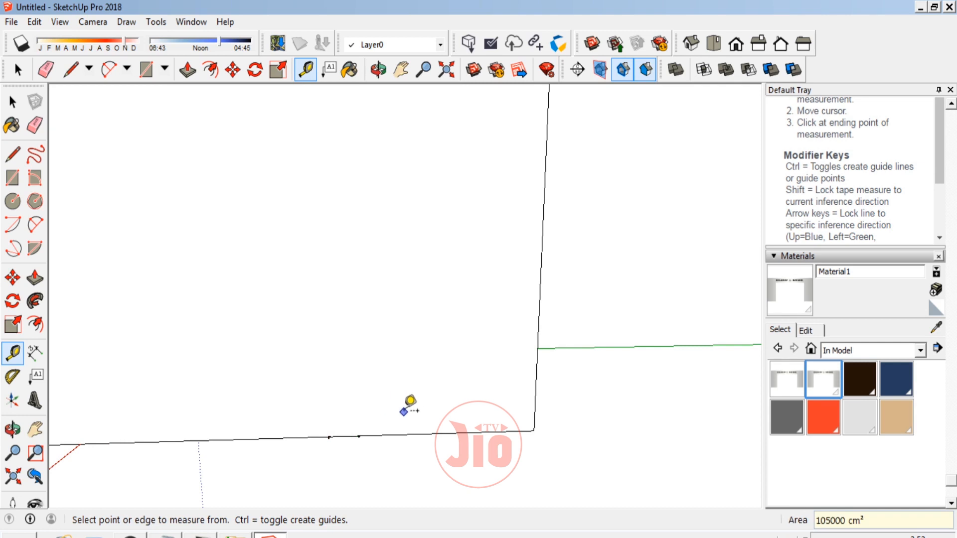
scroll(399, 404, down, 1)
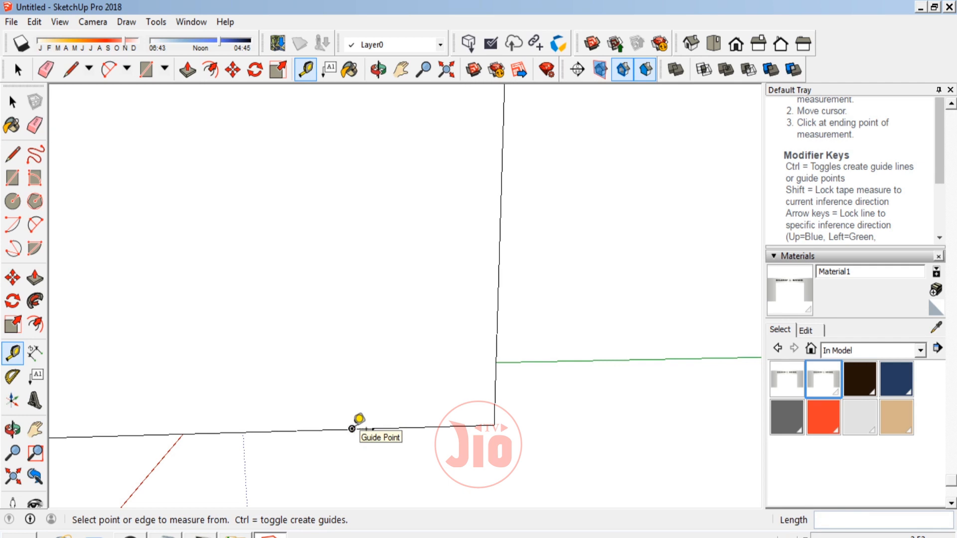
click(352, 428)
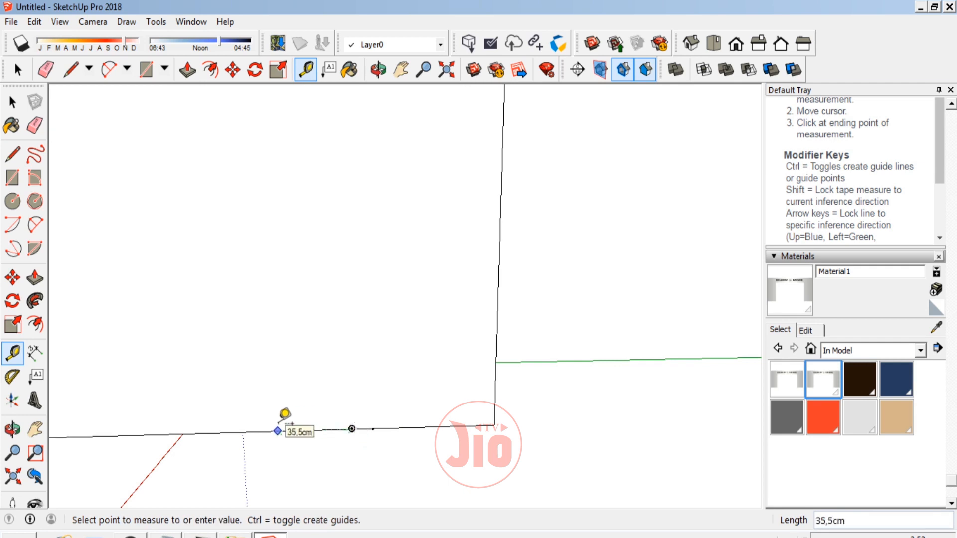
text(50)
key(Return)
scroll(459, 364, down, 2)
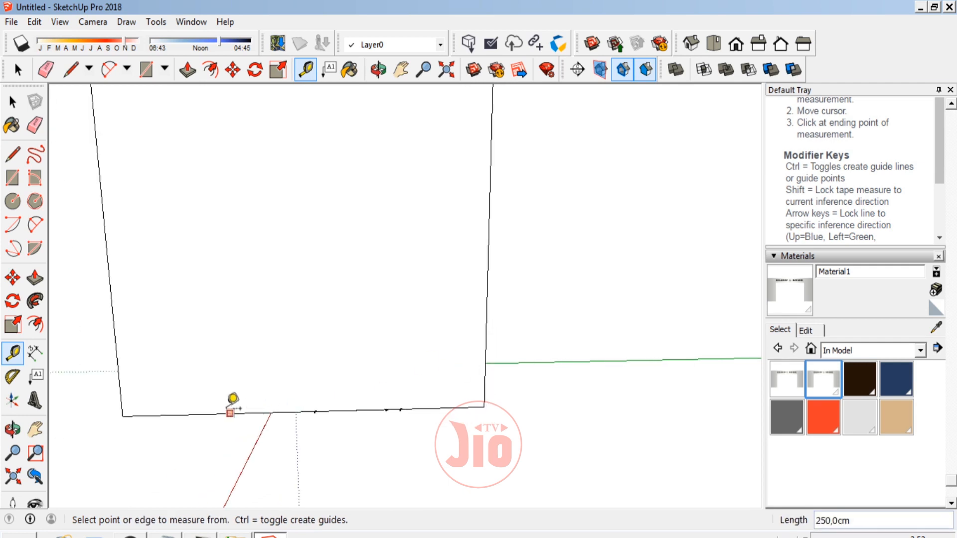
Continue outward from the third guide point with one 10 cm away and another 35 cm beyond that.
scroll(231, 413, up, 2)
click(353, 413)
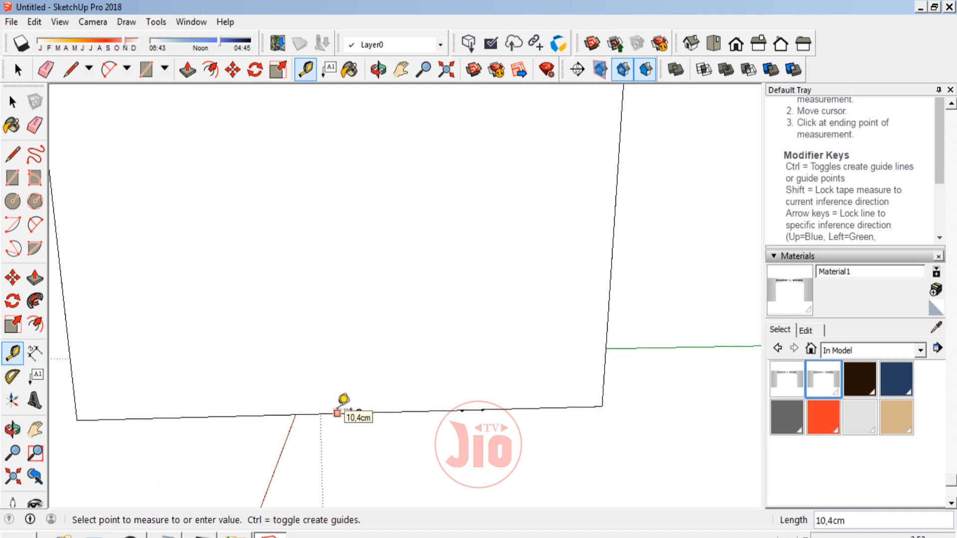
text(10)
key(Return)
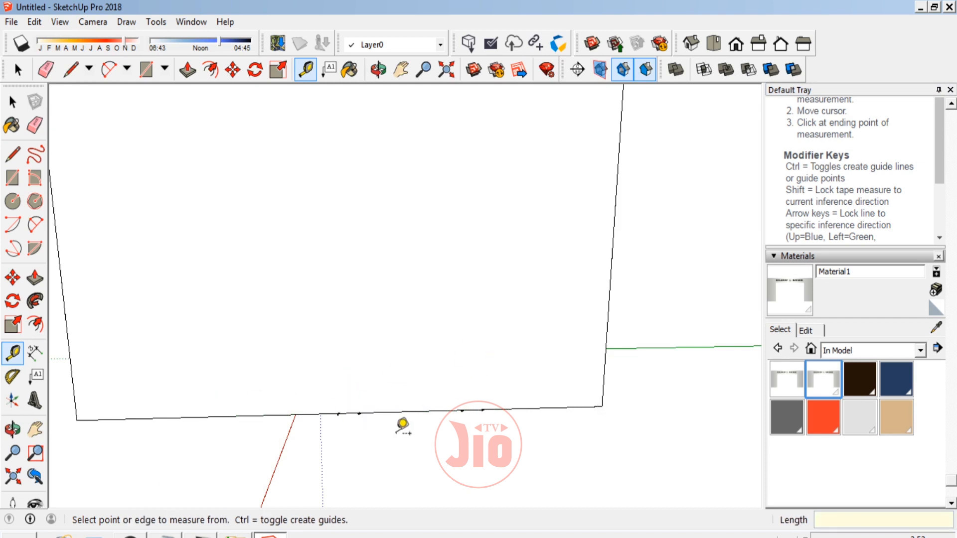
scroll(400, 423, up, 2)
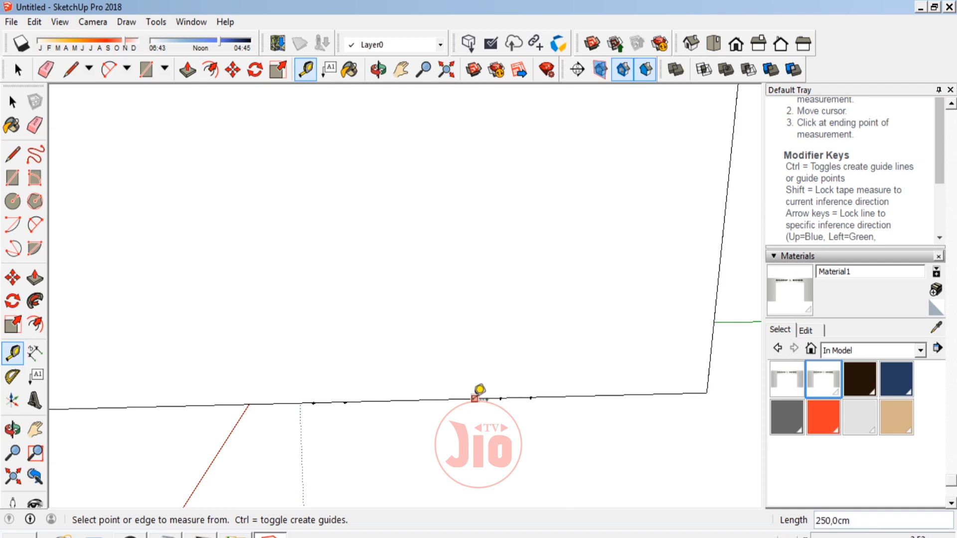
scroll(694, 412, down, 1)
scroll(485, 406, up, 1)
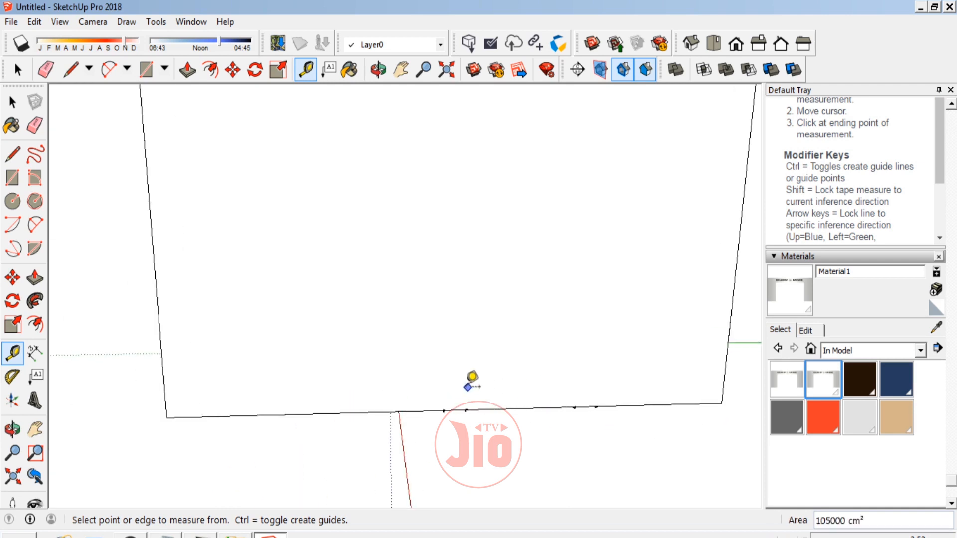
click(443, 410)
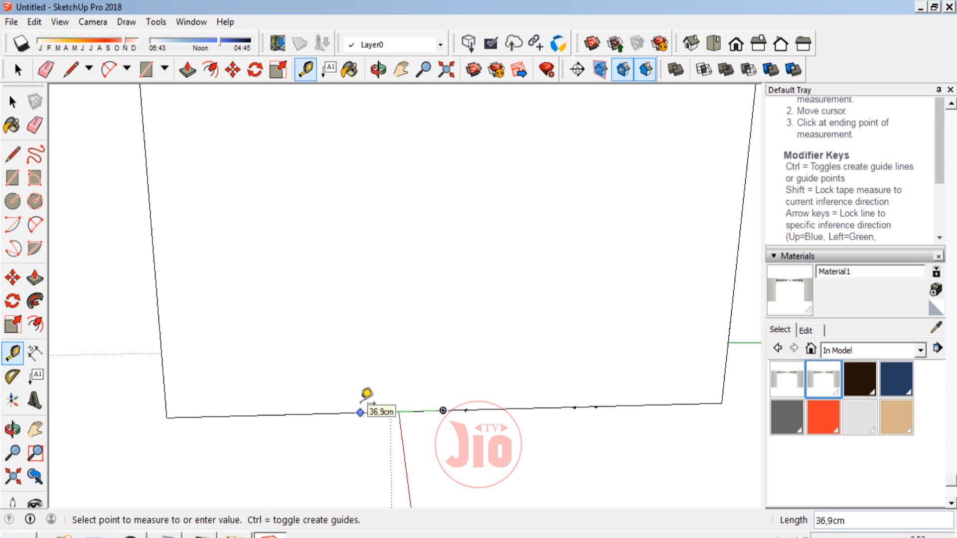
key(Return)
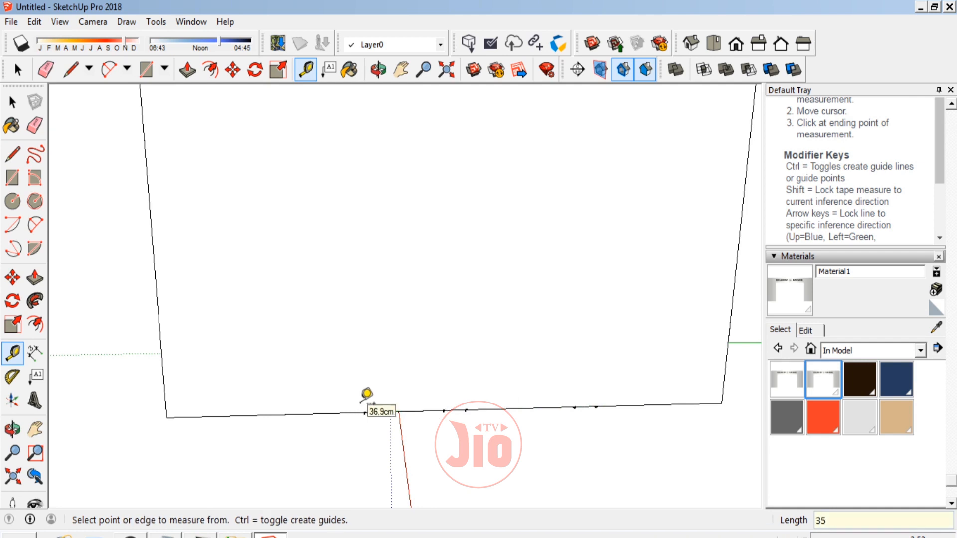
Add a sixth guide point about 10 cm beyond the fifth and a seventh 25 cm further toward the block's outer corner.
scroll(329, 394, up, 1)
click(385, 418)
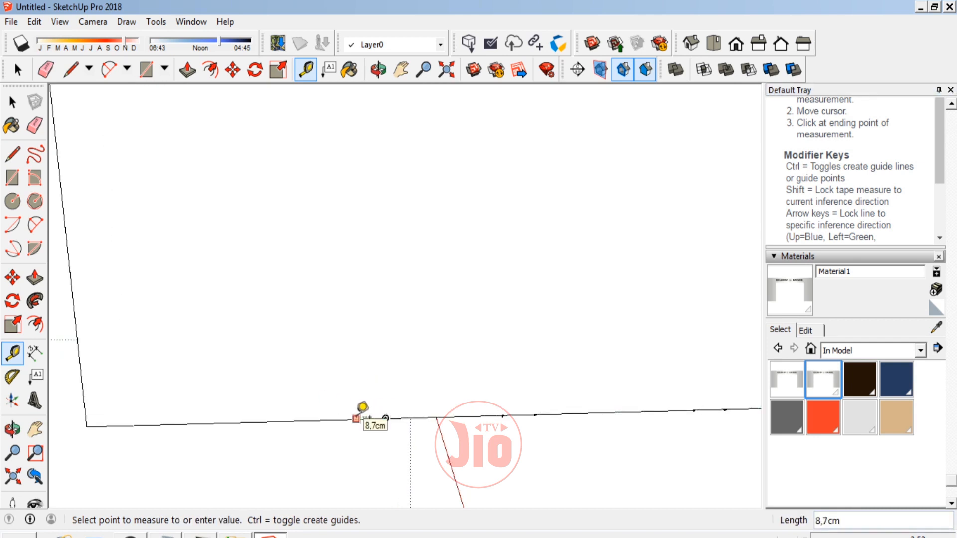
click(353, 419)
click(352, 419)
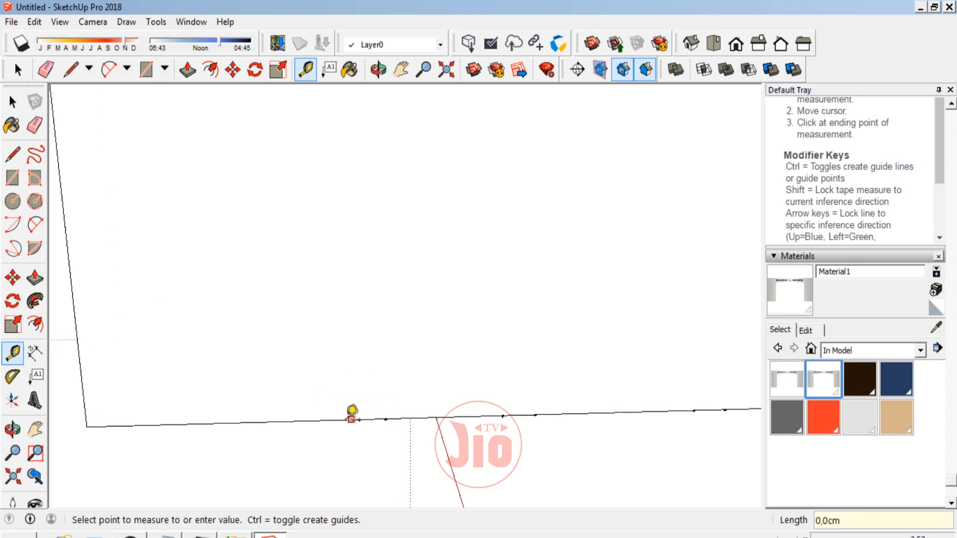
text(2)
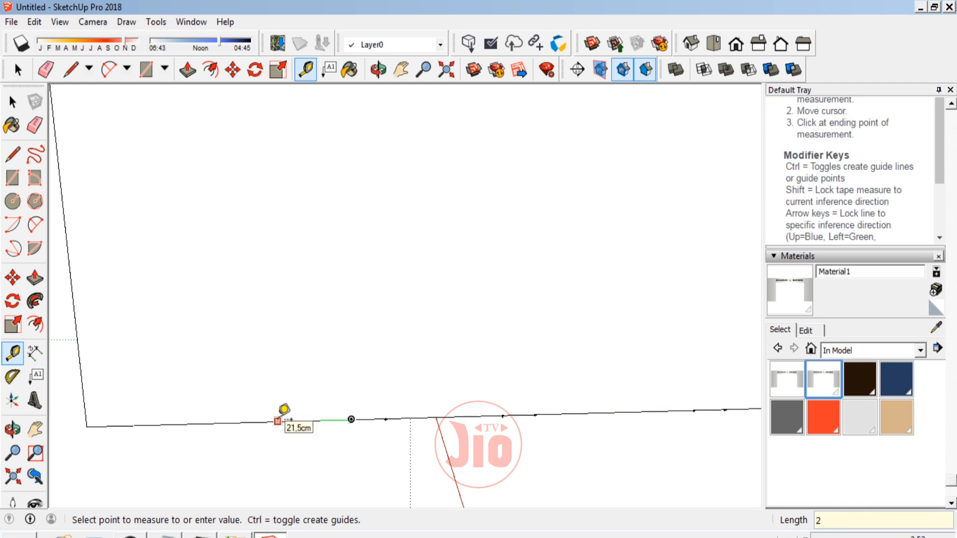
text(5)
key(Return)
scroll(270, 438, down, 2)
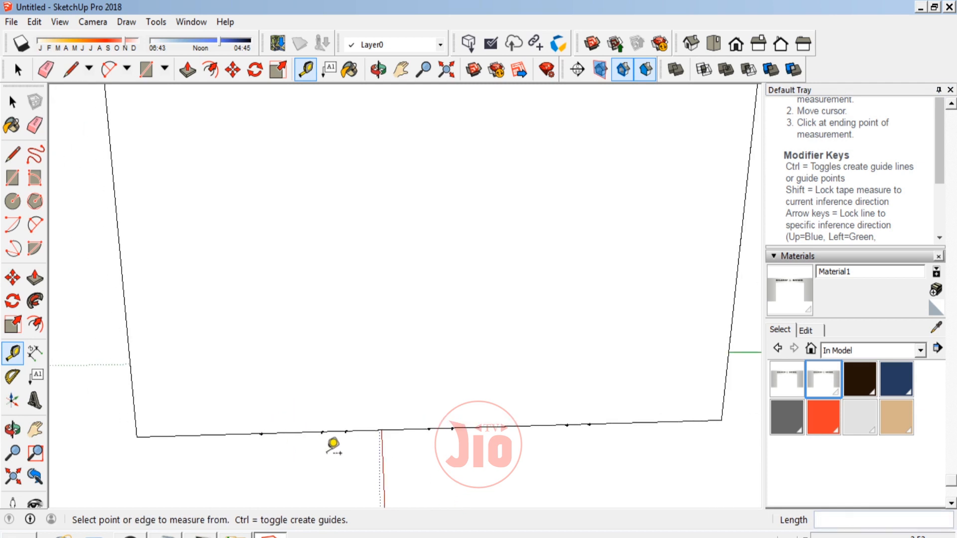
Draw a 2 Point Arc on the block's front face from the top corner beside the opening to the nearest bottom guide point, bulging 60 cm outward.
scroll(240, 417, down, 3)
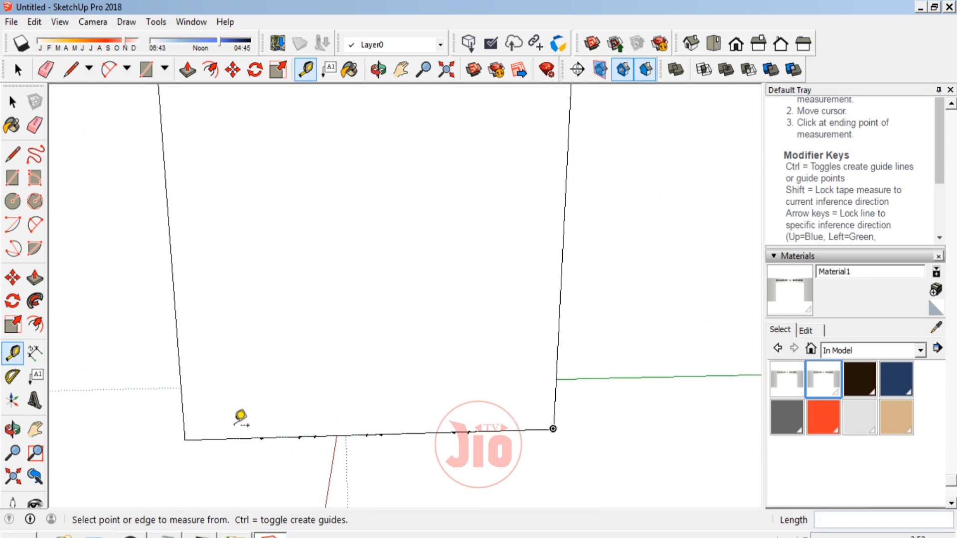
scroll(306, 420, down, 3)
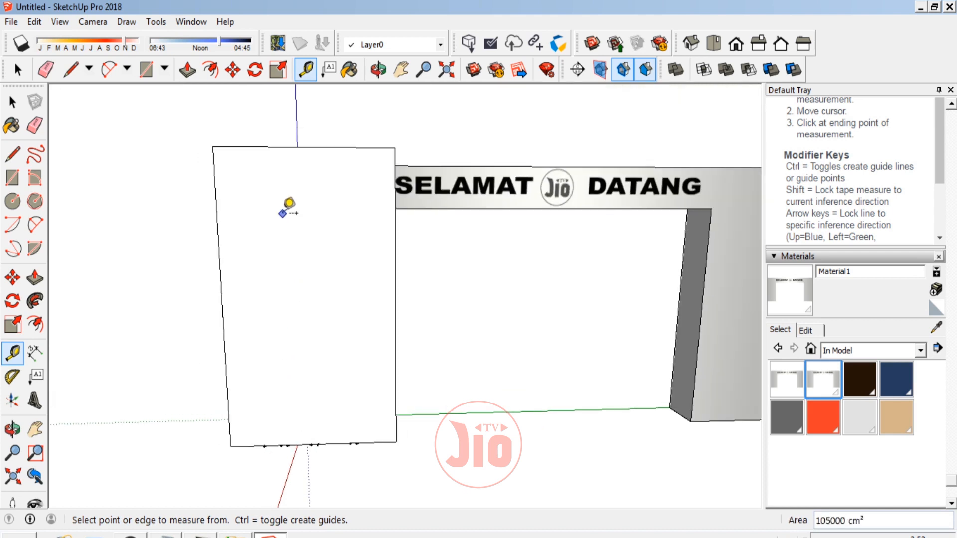
scroll(285, 209, up, 1)
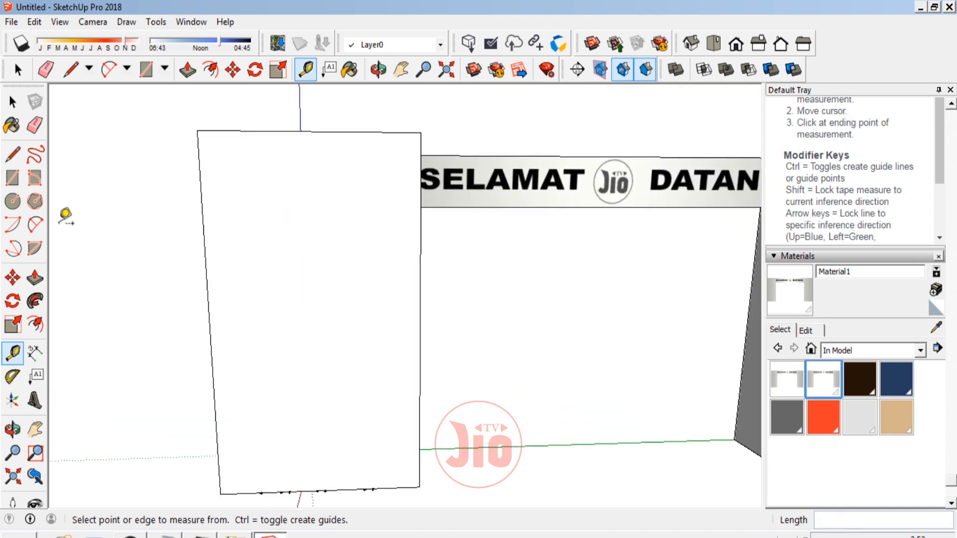
click(35, 225)
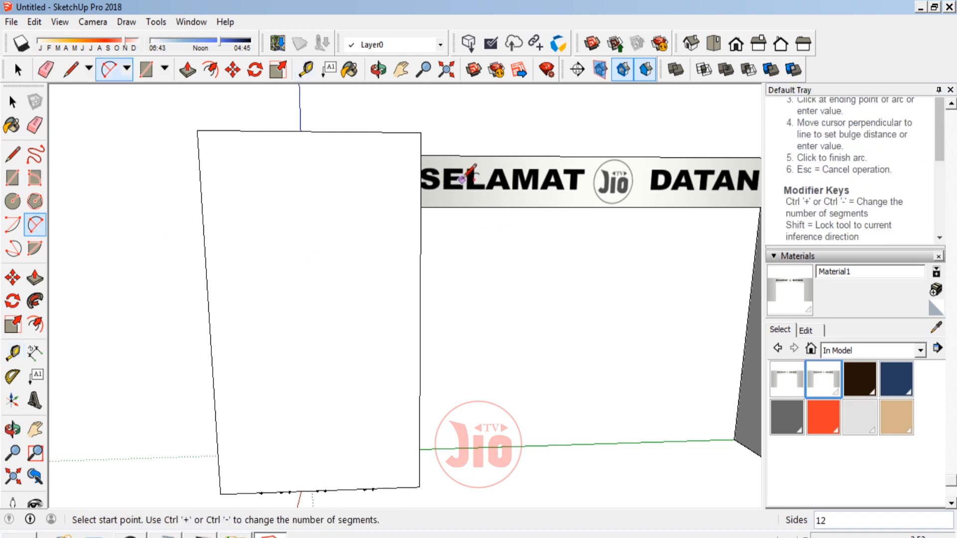
click(420, 132)
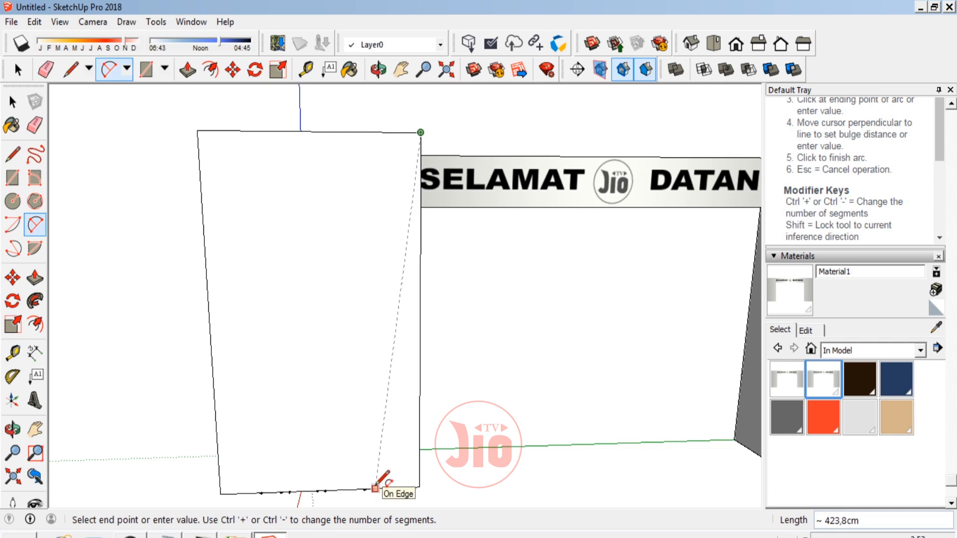
scroll(384, 479, up, 2)
scroll(375, 487, up, 3)
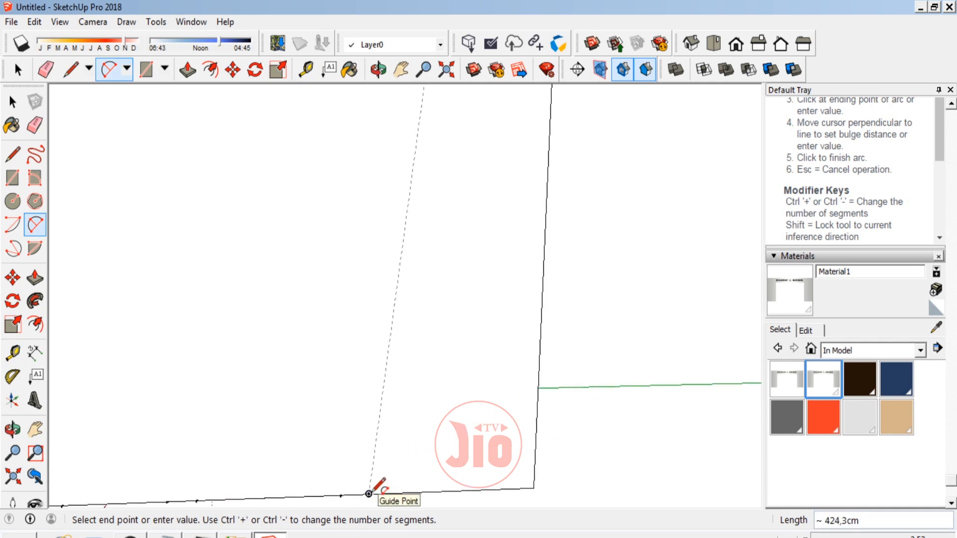
click(369, 494)
scroll(374, 494, down, 3)
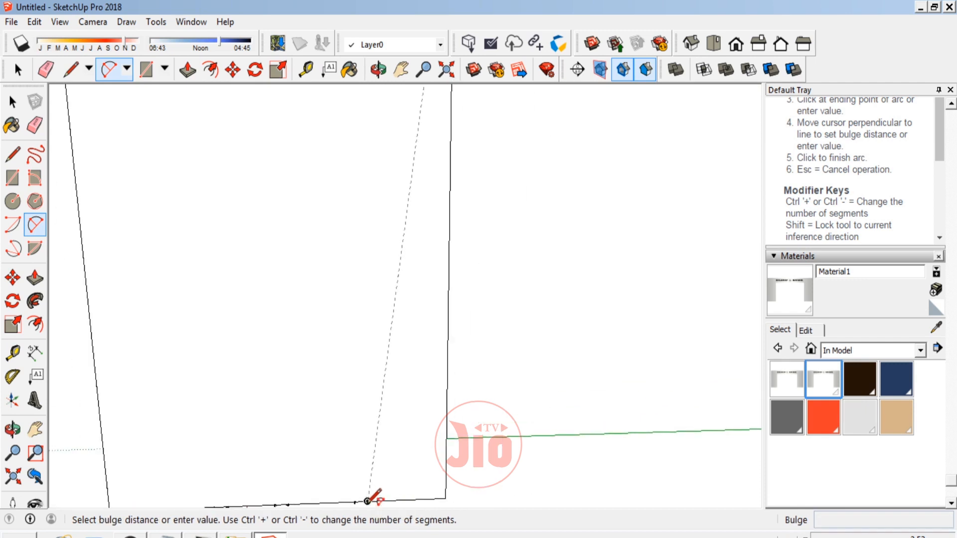
scroll(388, 374, down, 3)
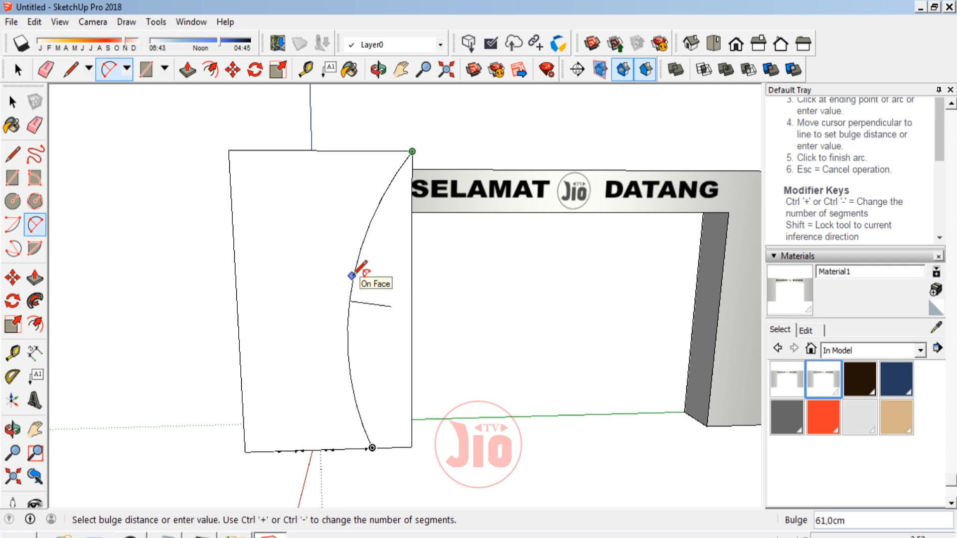
key(Return)
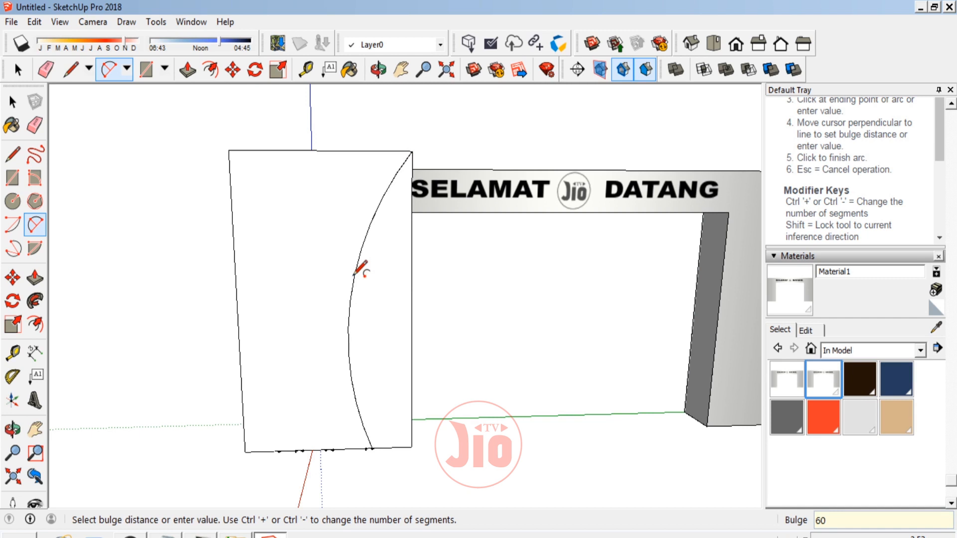
Try a second arc with a 60 cm bulge between the top and bottom corners of the block's edge beside the opening.
click(412, 151)
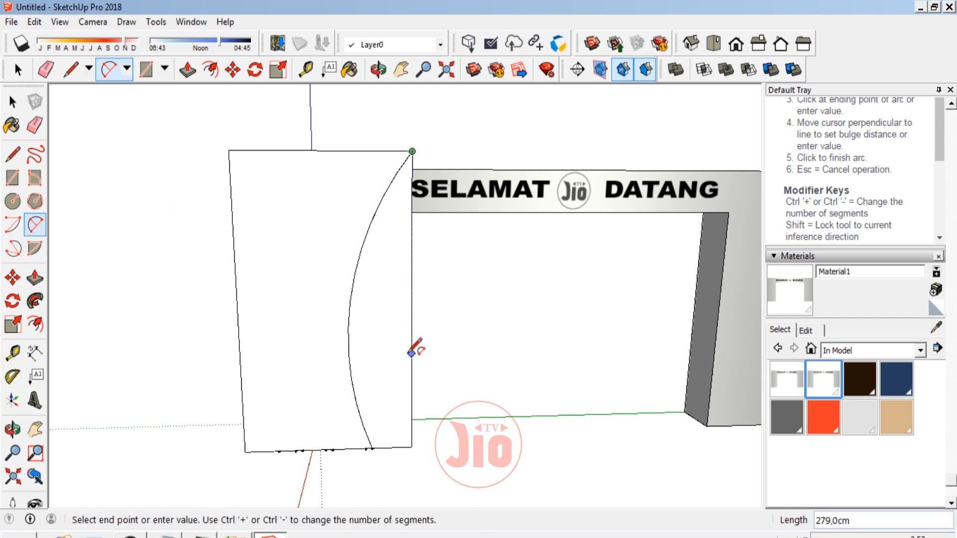
click(412, 447)
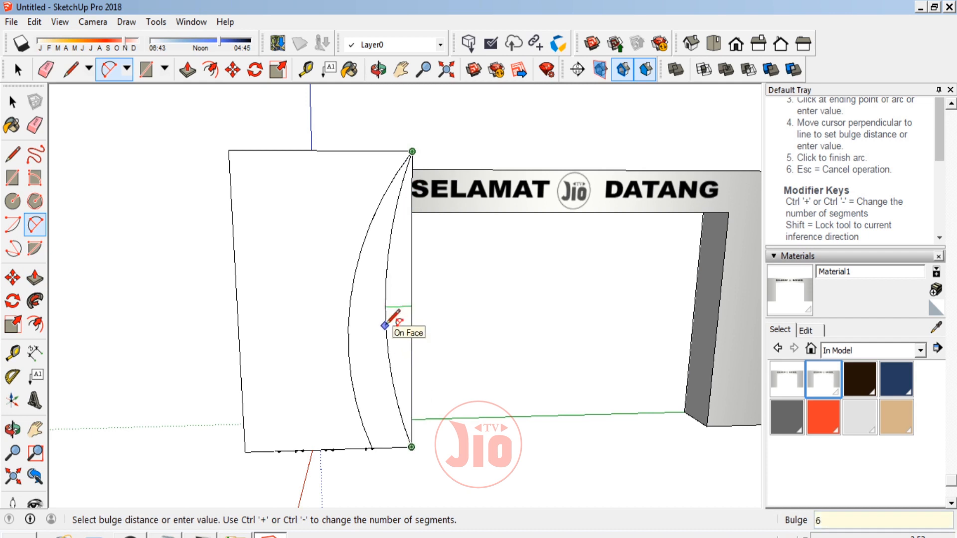
key(Return)
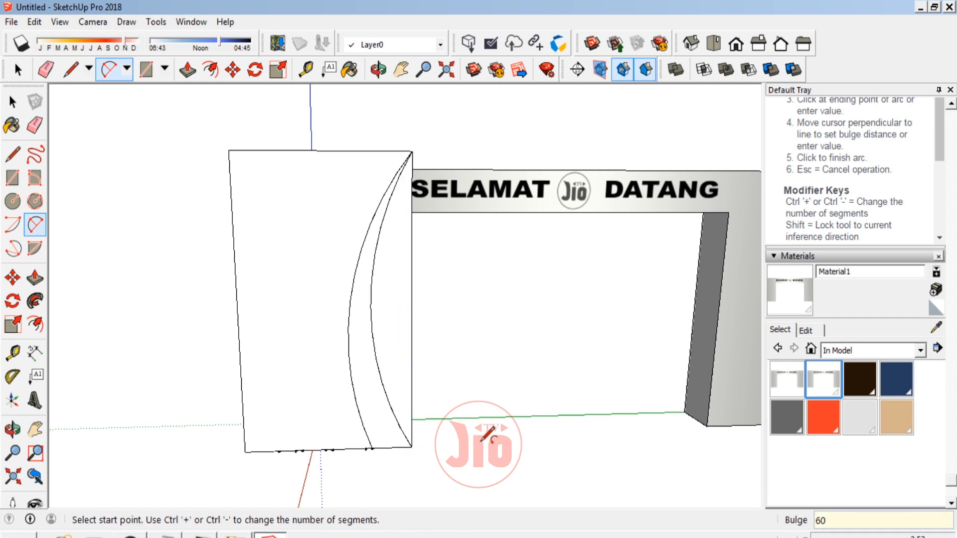
Draw an arc from the bottom corner to the top corner of the block's edge beside the opening, with a 45 cm bulge into the face.
click(411, 448)
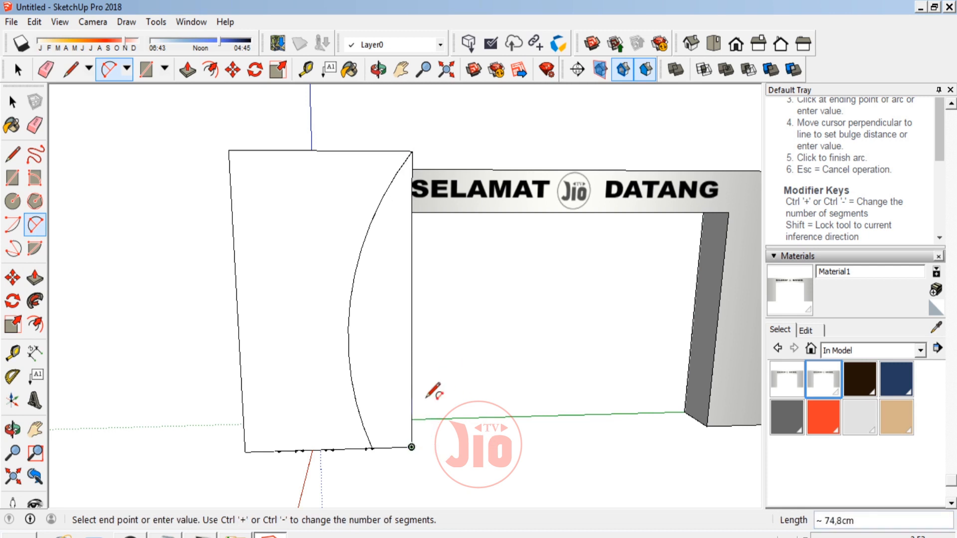
click(411, 151)
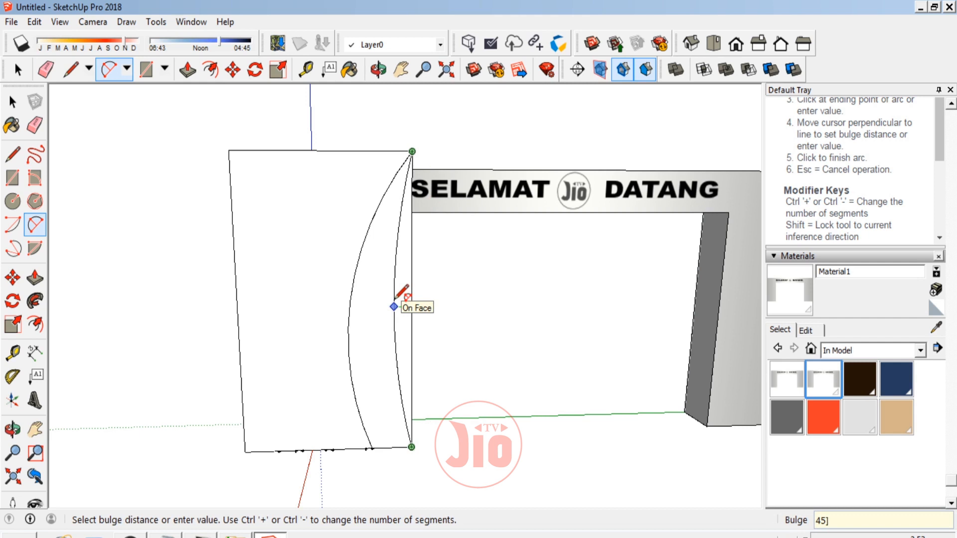
text(45)
key(Return)
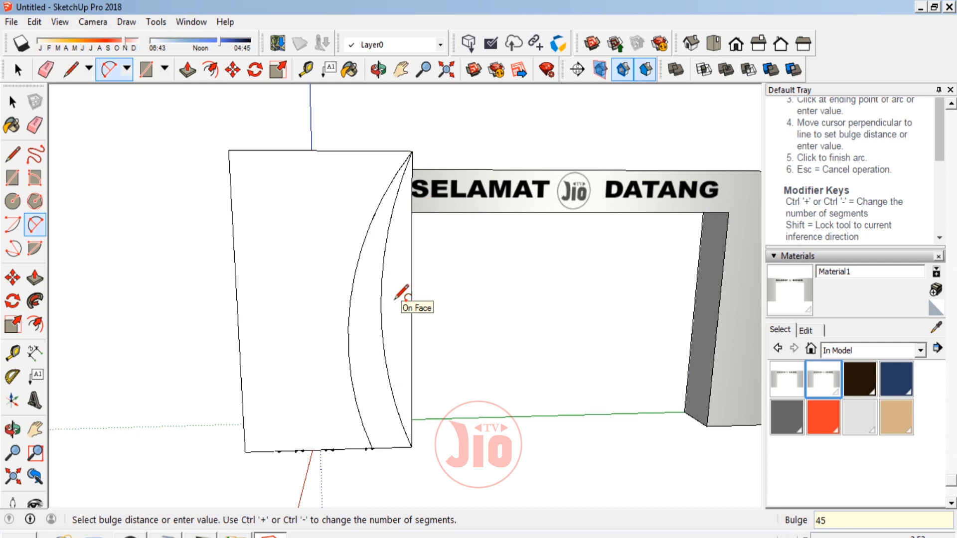
click(12, 429)
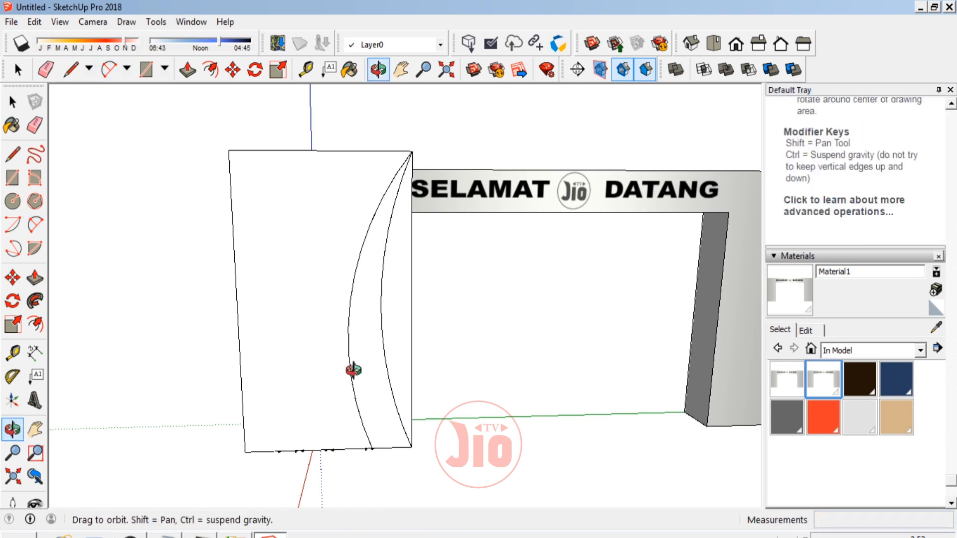
scroll(357, 402, up, 3)
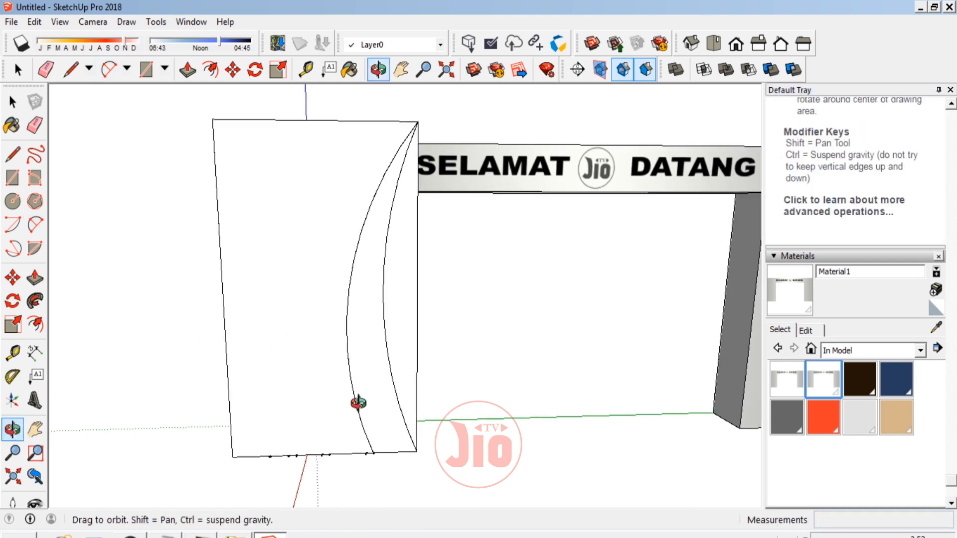
click(34, 225)
scroll(348, 427, up, 3)
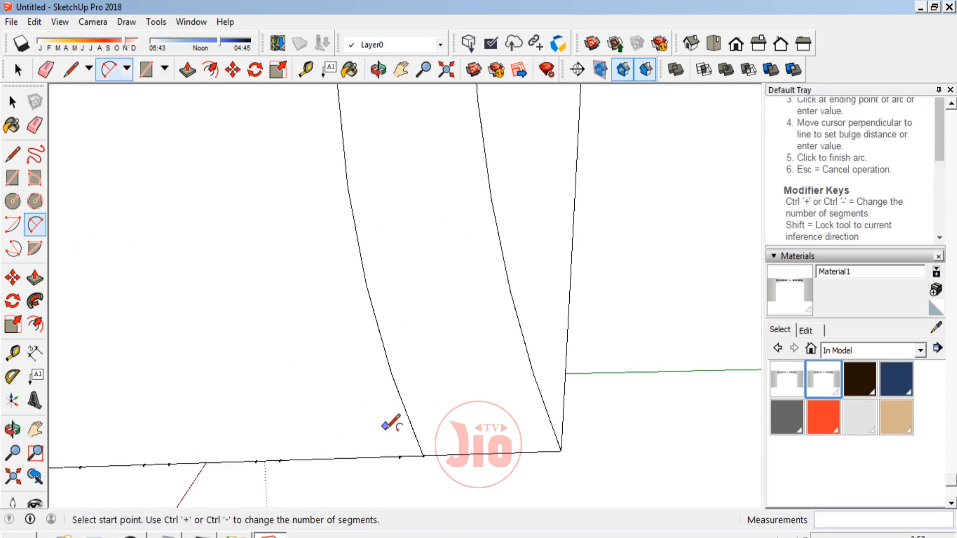
click(400, 457)
scroll(406, 473, up, 3)
scroll(413, 501, down, 3)
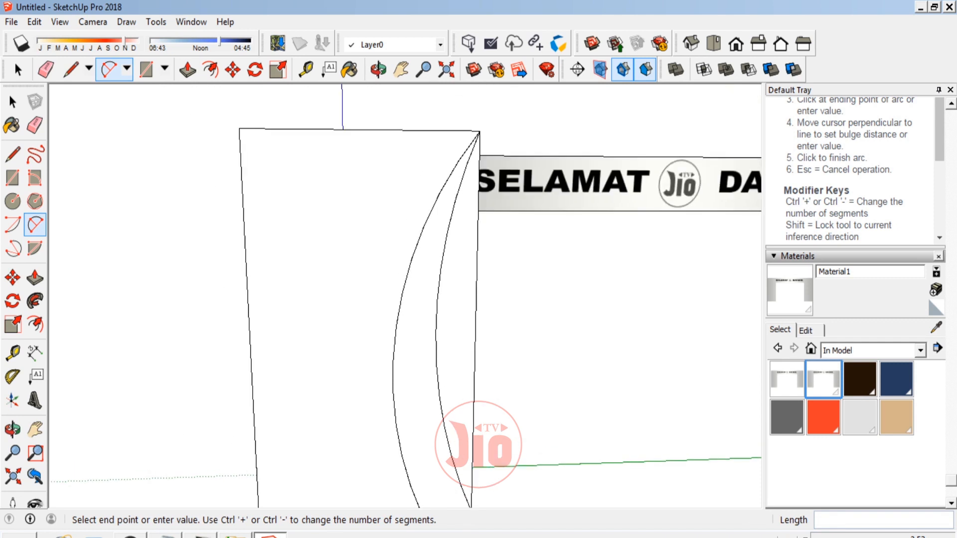
Add a horizontal guide line 60 cm below the top edge of the block's front face.
click(12, 352)
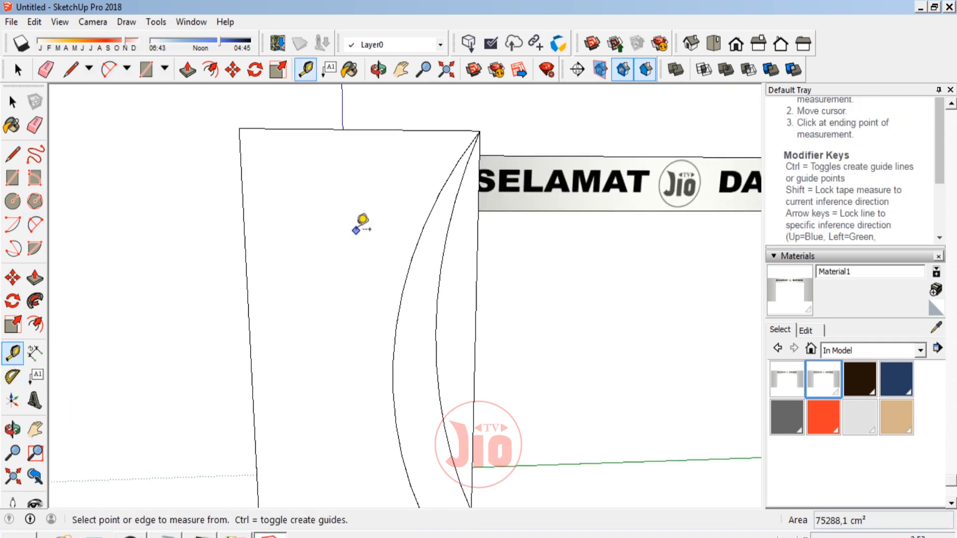
click(361, 130)
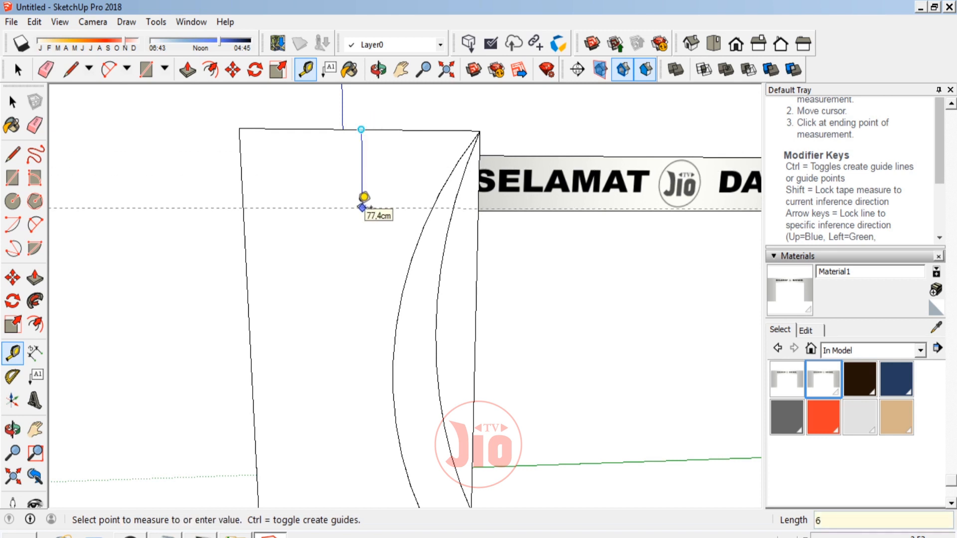
text(60)
key(Return)
scroll(404, 115, down, 2)
scroll(393, 150, up, 4)
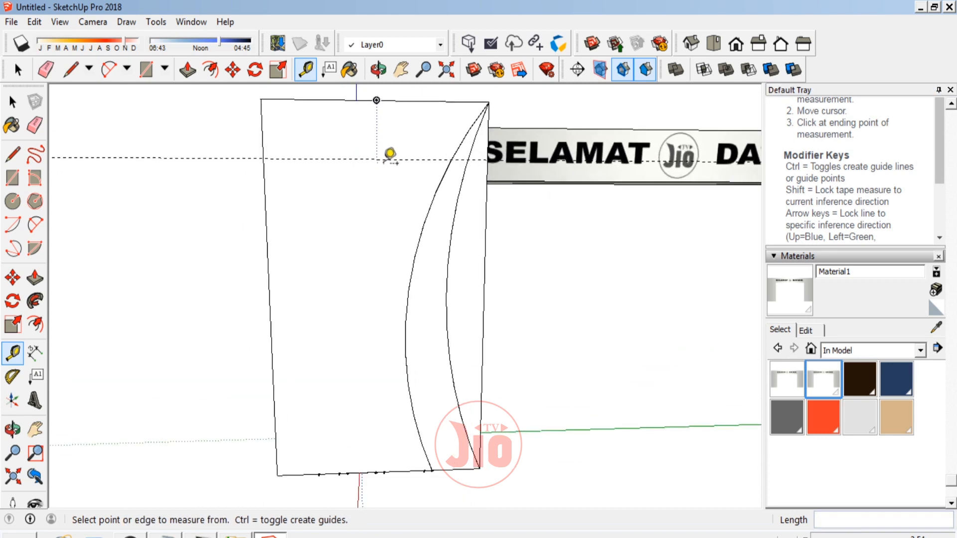
Add two more horizontal guide lines across the front face, each 60 cm below the previous one.
scroll(423, 156, down, 3)
click(353, 157)
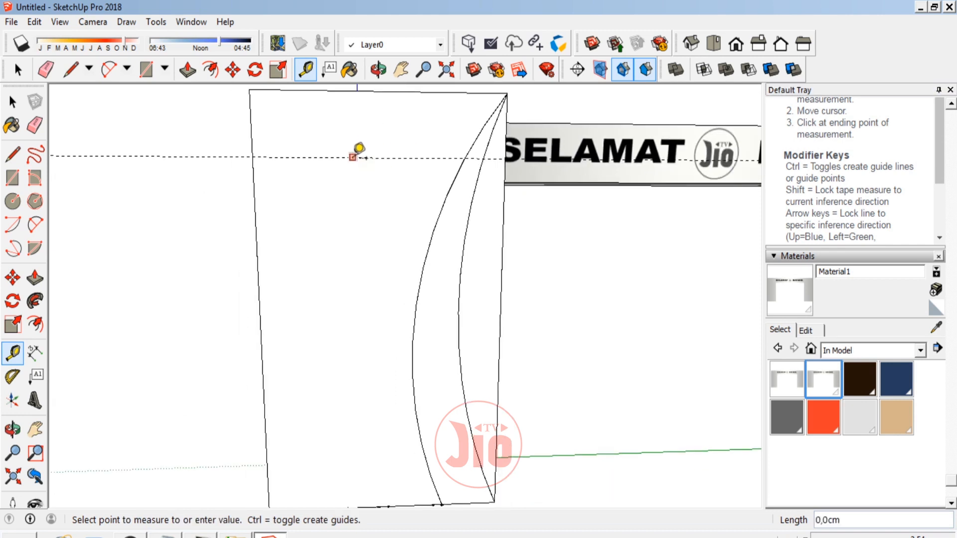
text(60)
key(Return)
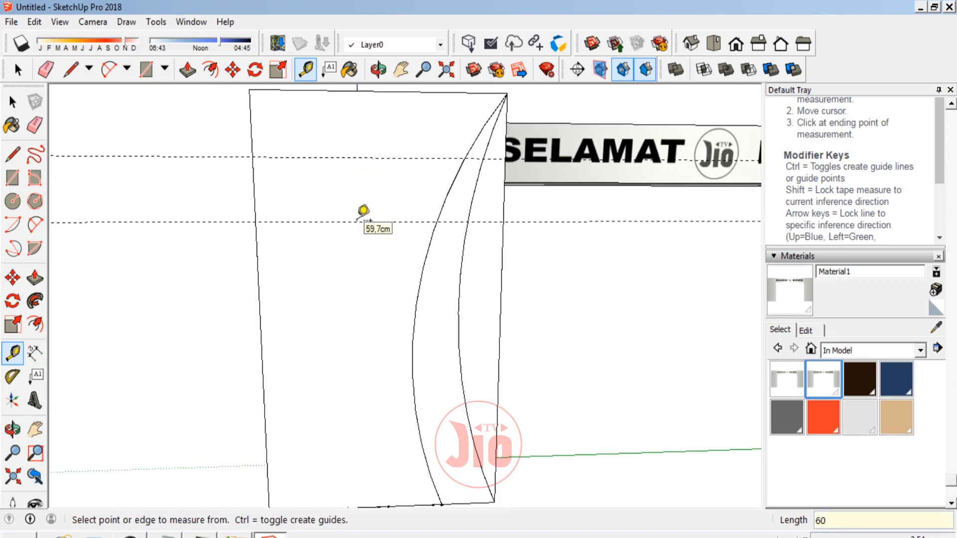
click(332, 221)
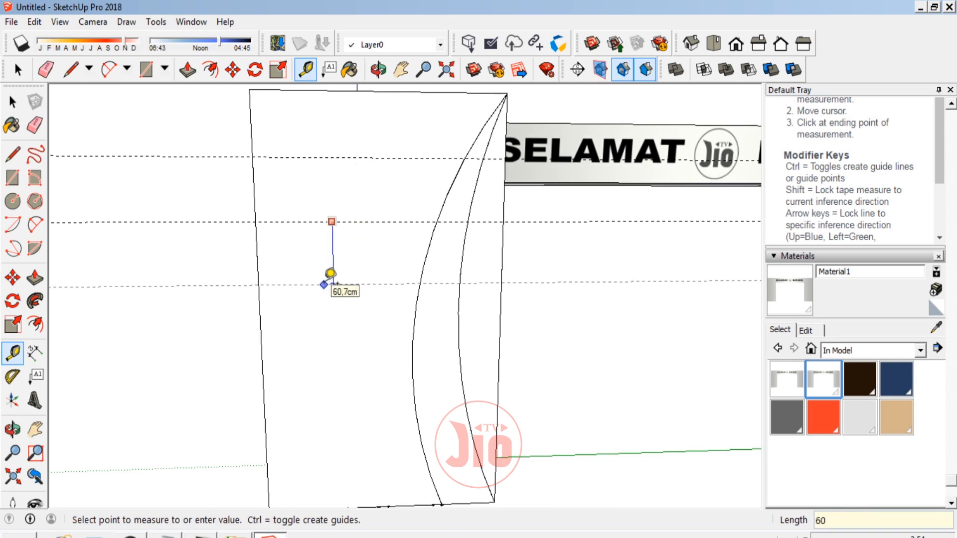
key(Return)
middle_drag(271, 284, 427, 245)
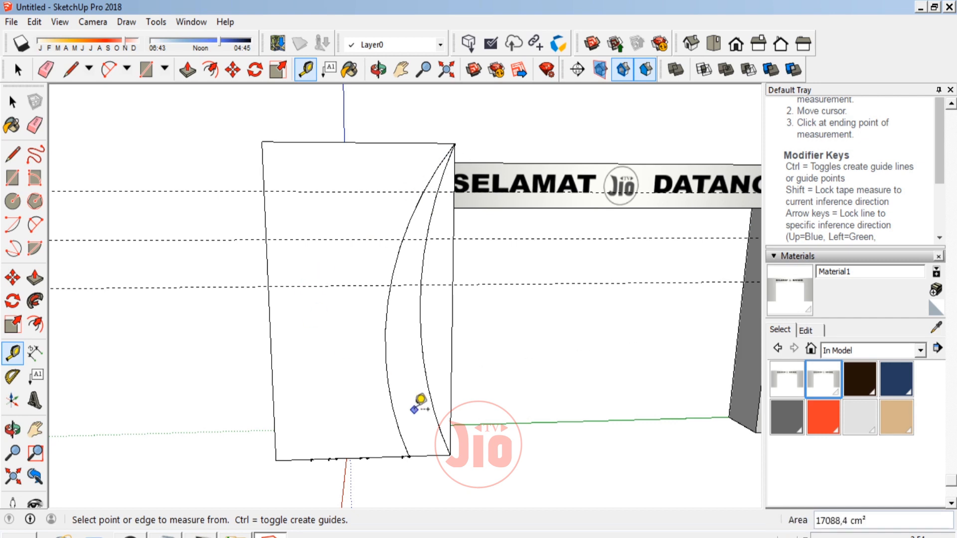
Draw an arc from the second bottom guide point up to the uppermost guide line, just outside the first arc, with a bulge of about 41.5 cm.
scroll(420, 401, up, 1)
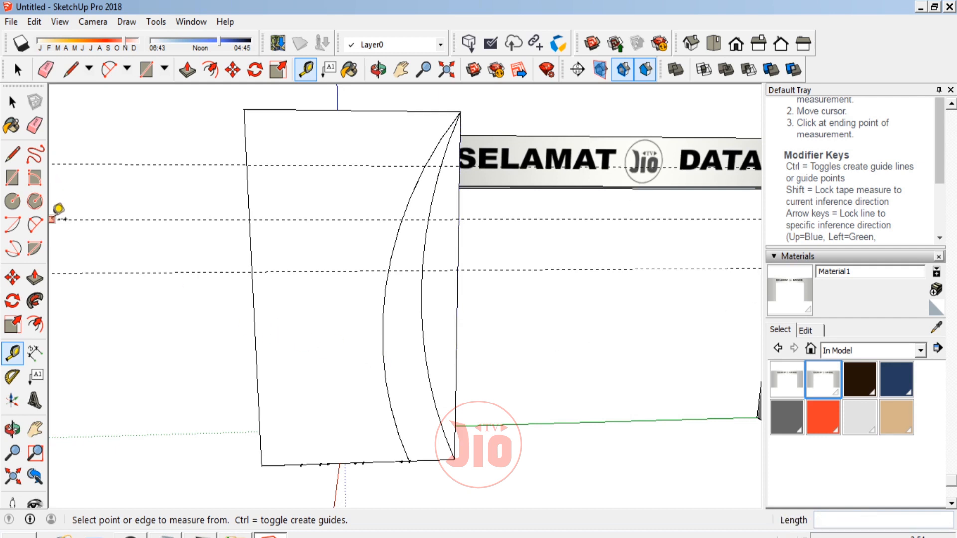
click(35, 225)
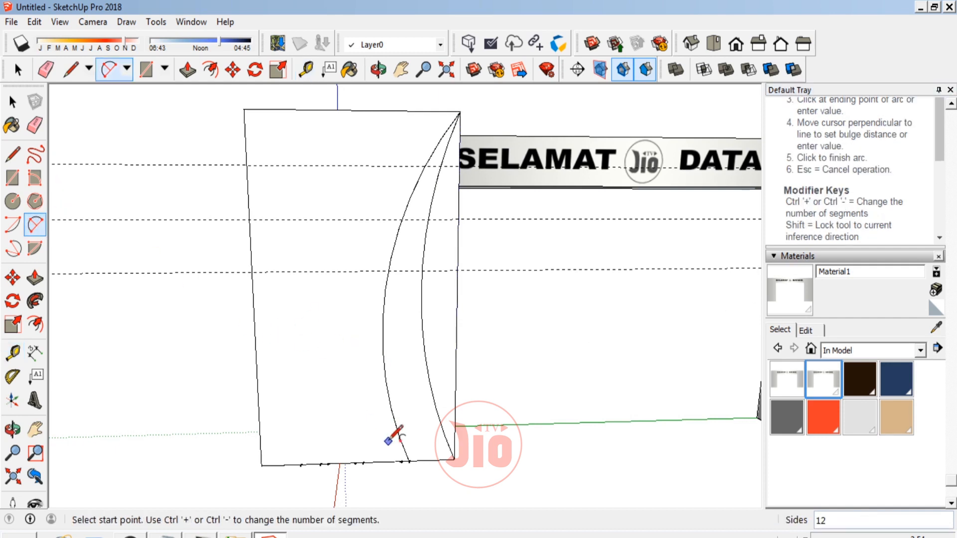
click(401, 460)
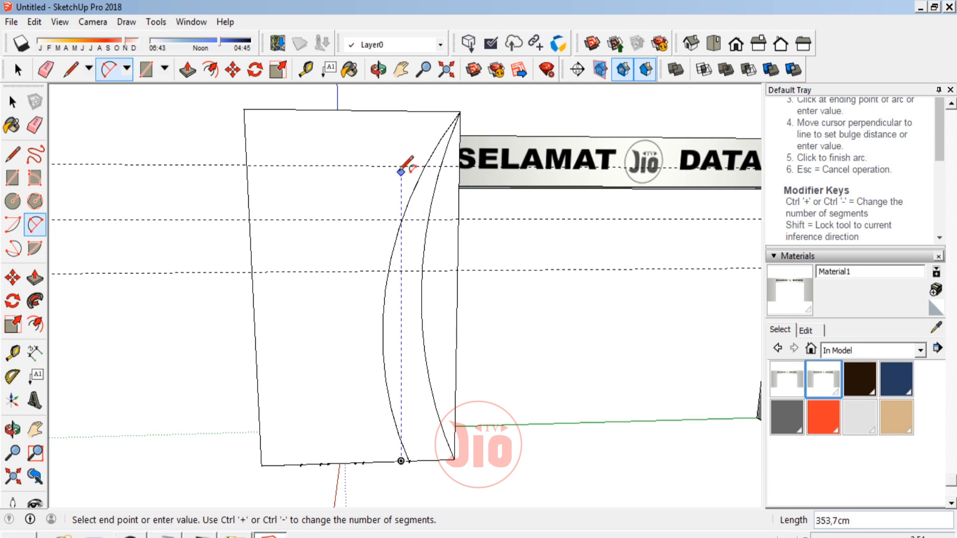
scroll(402, 164, up, 5)
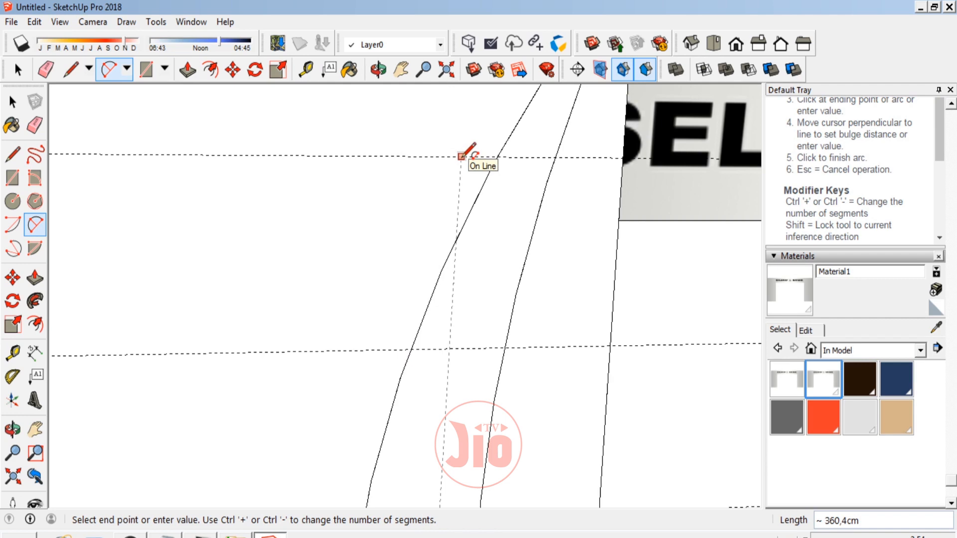
click(461, 156)
scroll(458, 159, down, 3)
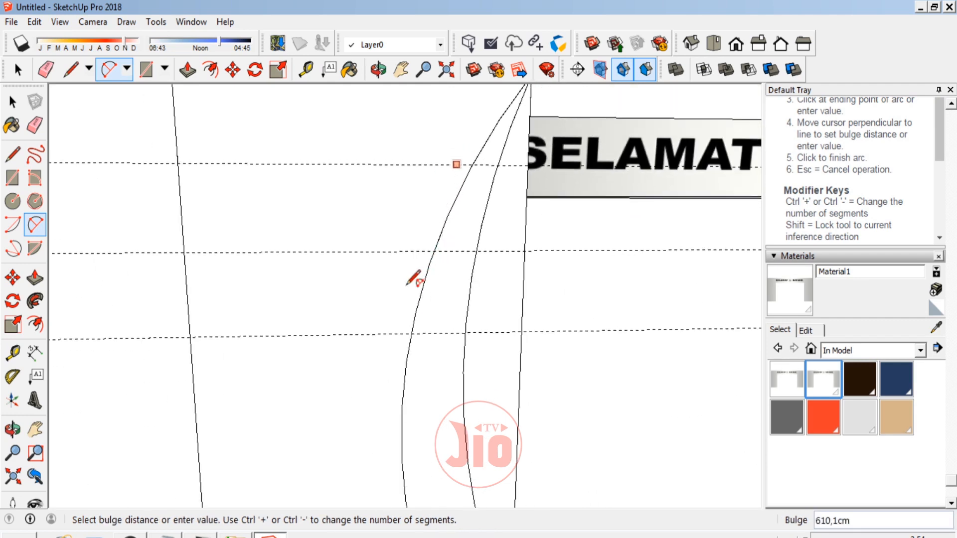
scroll(407, 285, down, 2)
scroll(394, 372, down, 2)
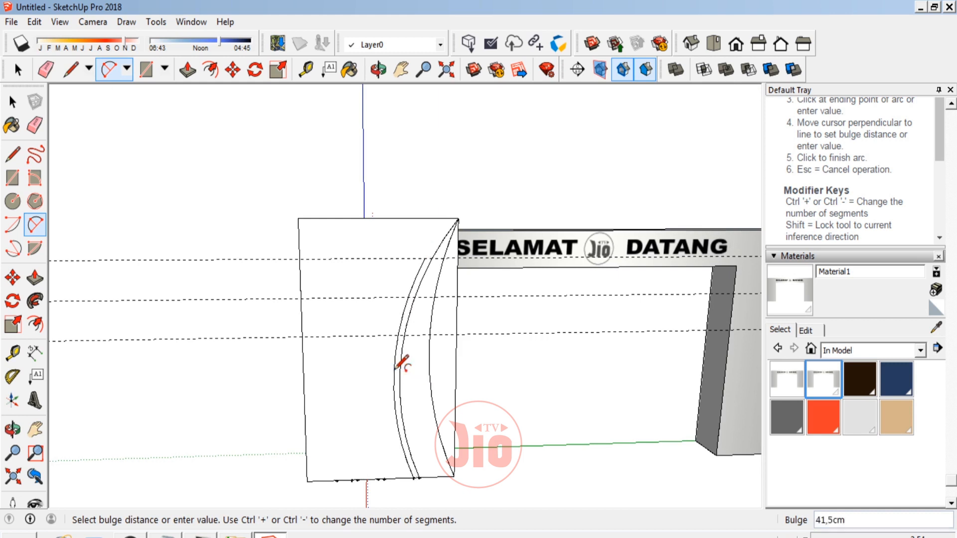
click(399, 366)
Draw a bulged arc from the third bottom guide point up to the end of the previous arc on the uppermost guide line.
scroll(389, 463, up, 2)
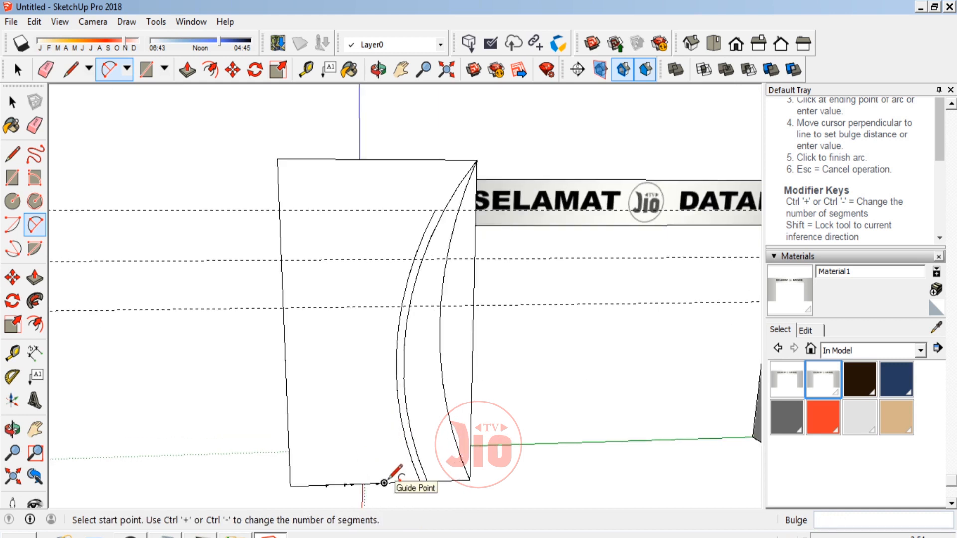
click(384, 483)
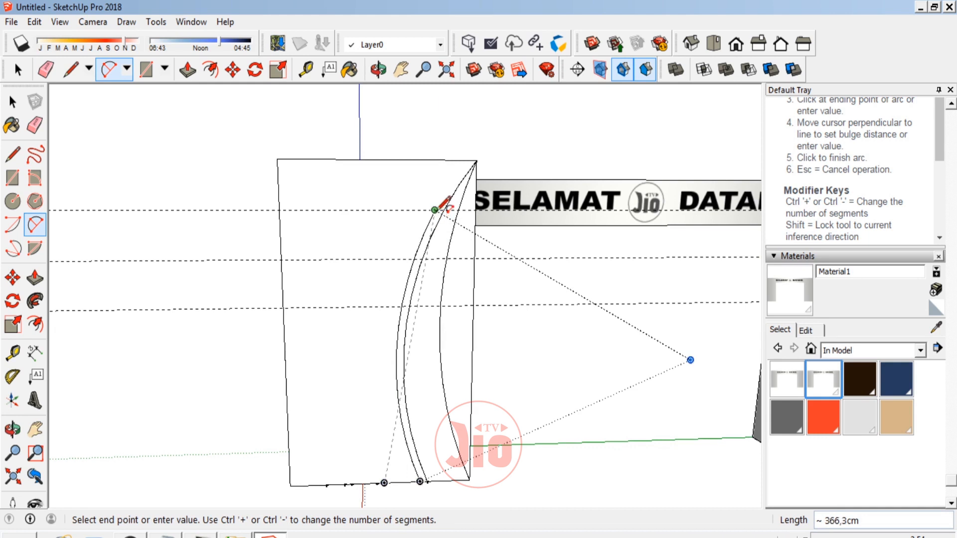
click(435, 210)
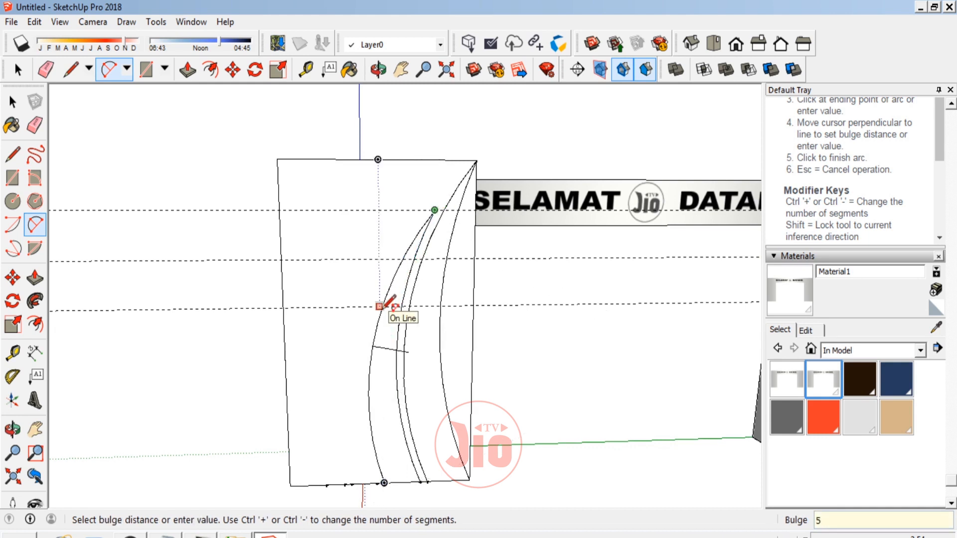
click(384, 305)
Draw an arc from the next bottom guide point up to the middle guide line, just outside the previous arc, with a bulge of about 32.3 cm.
scroll(379, 474, up, 5)
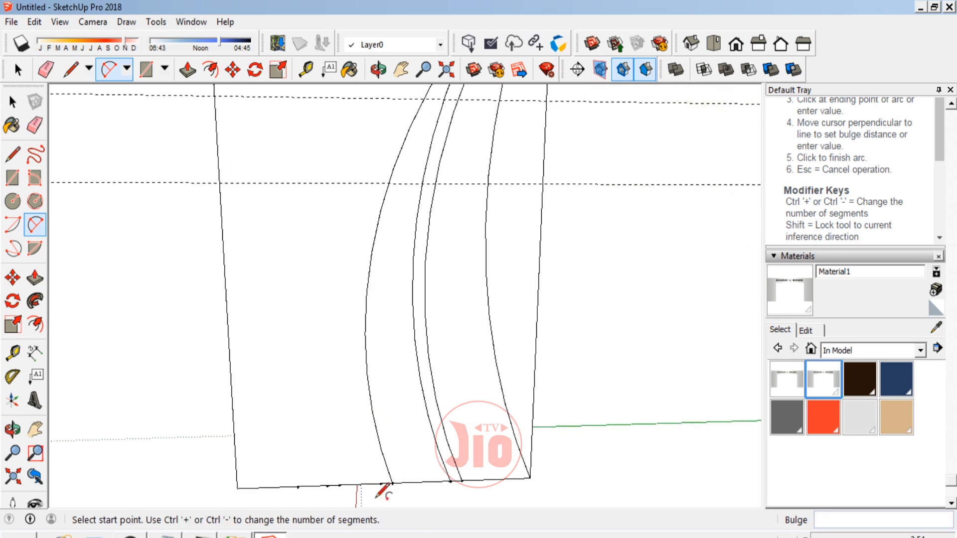
click(380, 473)
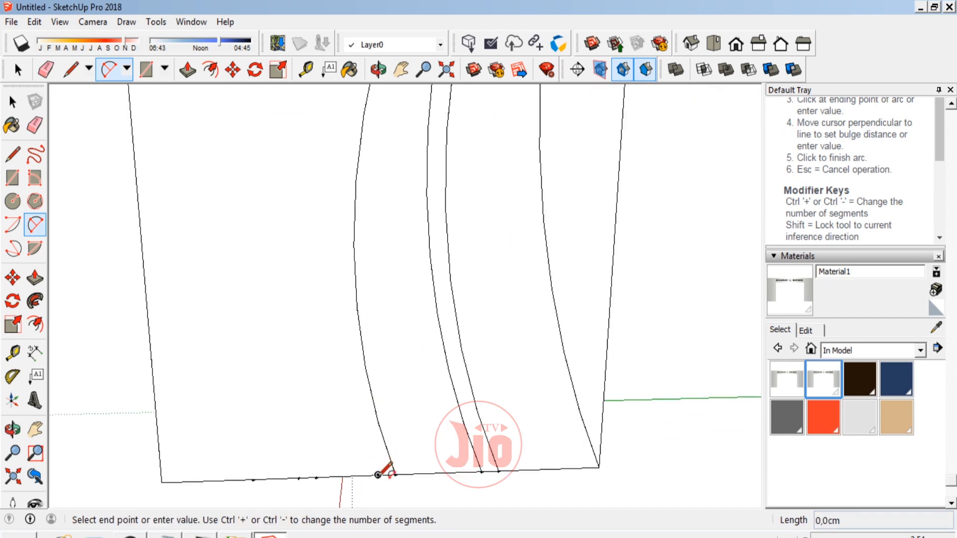
scroll(384, 448, down, 3)
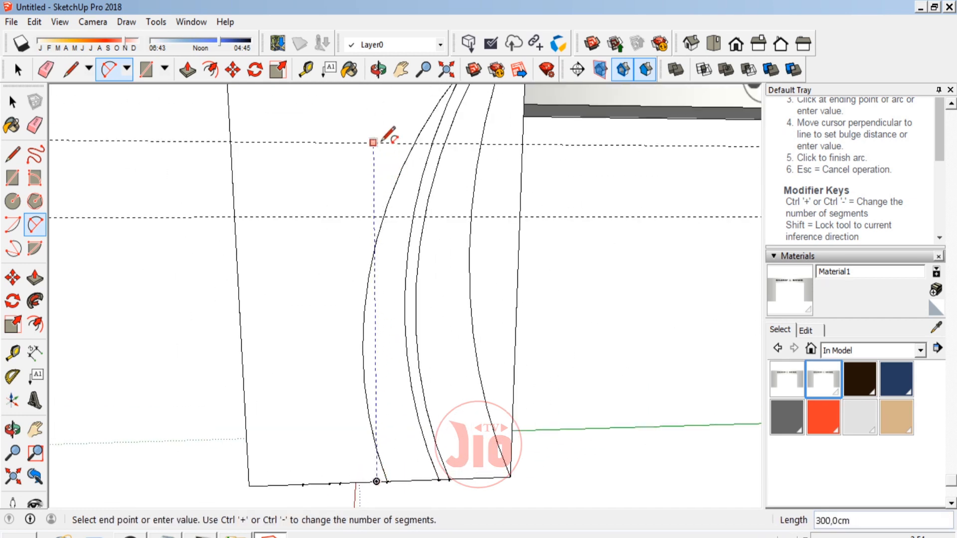
scroll(376, 142, down, 3)
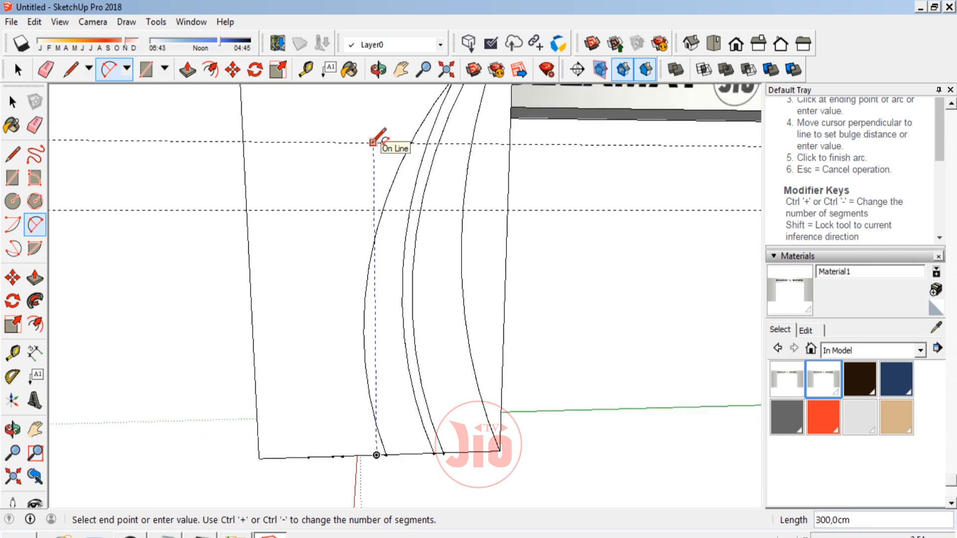
scroll(386, 249, up, 5)
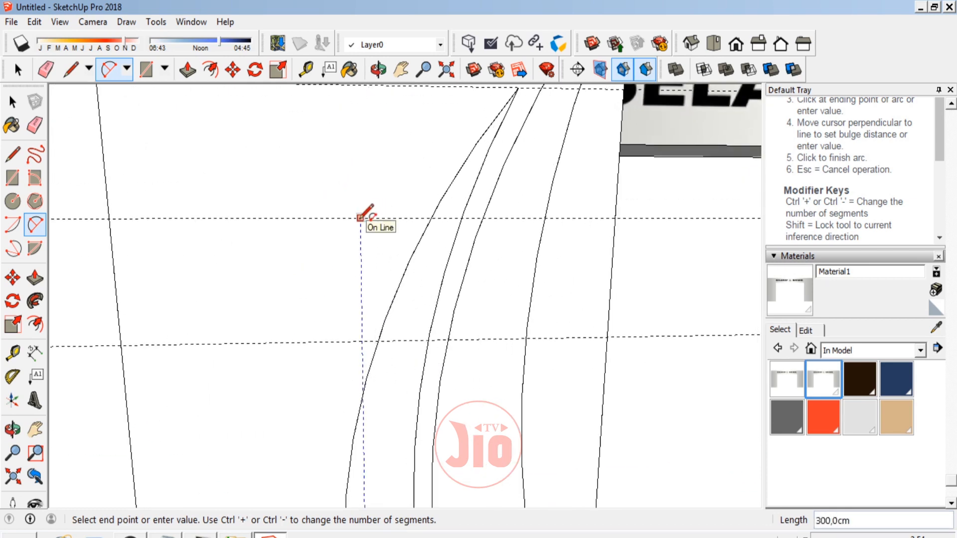
scroll(362, 218, up, 4)
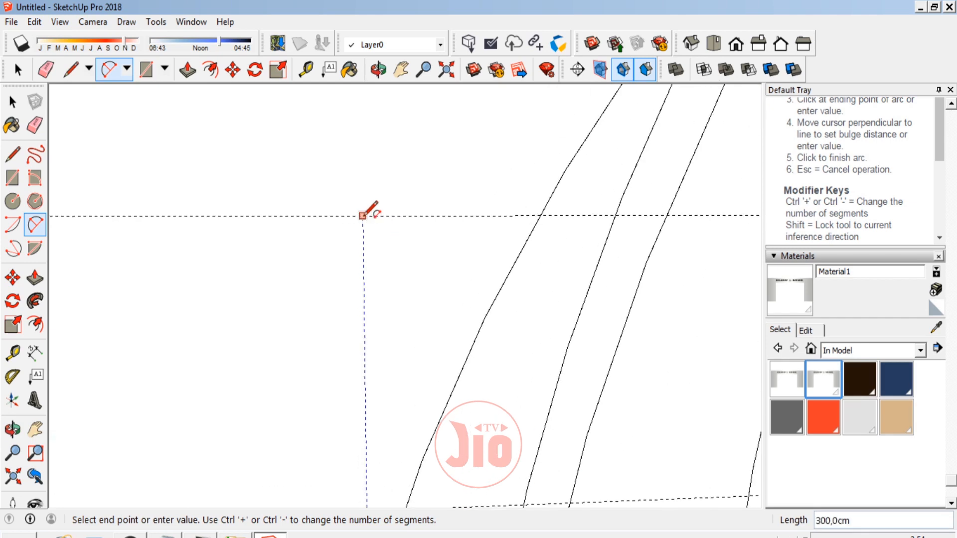
click(498, 215)
scroll(496, 174, down, 4)
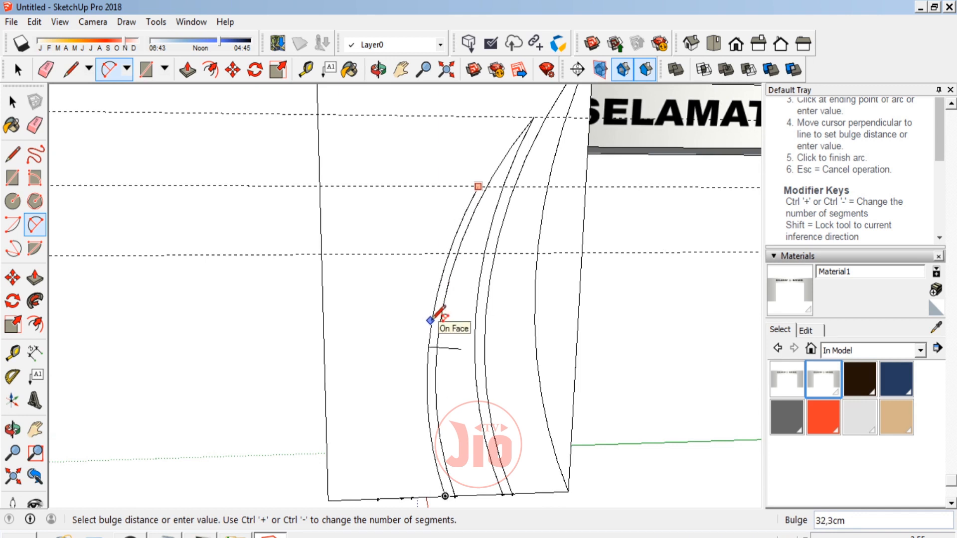
click(431, 319)
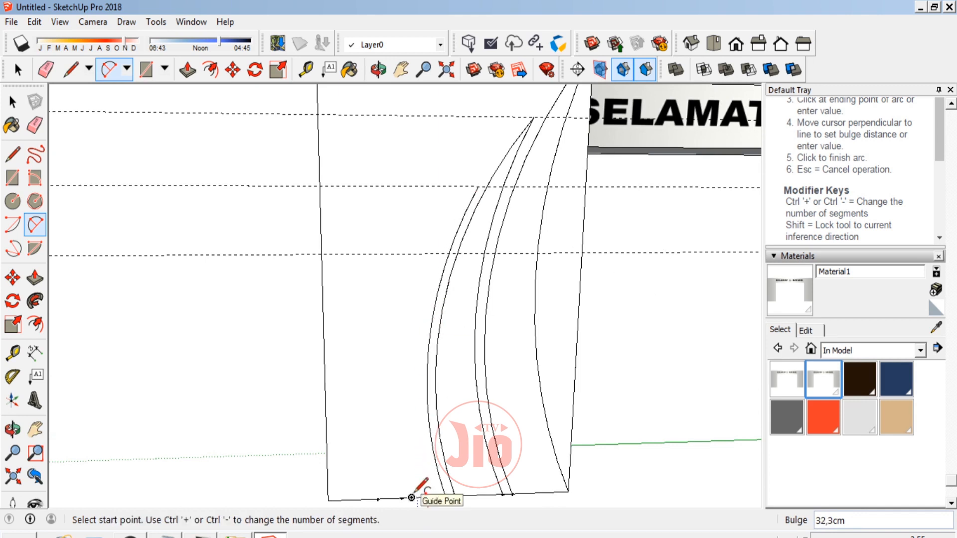
Draw an arc from the next bottom guide point to the previous arc's end on the middle guide line, with a bulge of about 44.7 cm.
click(411, 497)
click(477, 186)
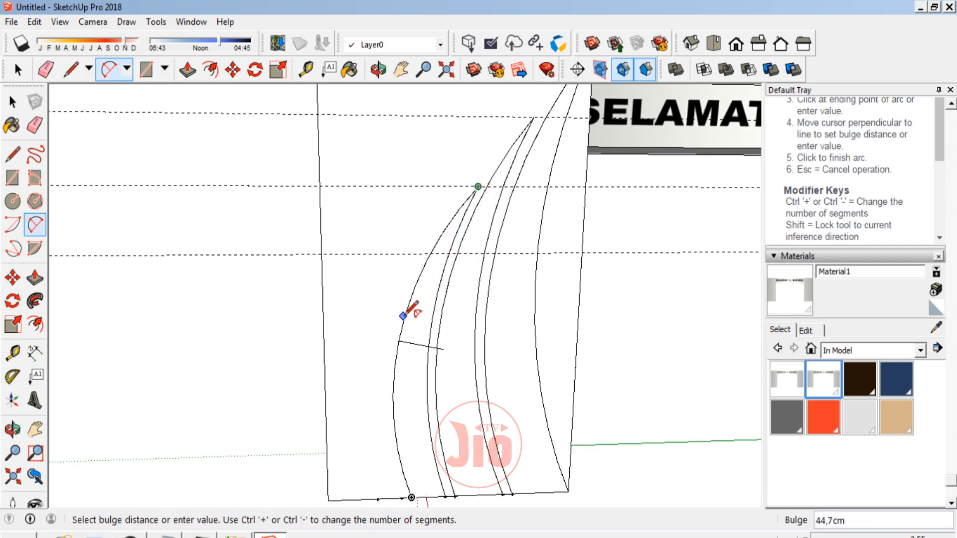
click(405, 313)
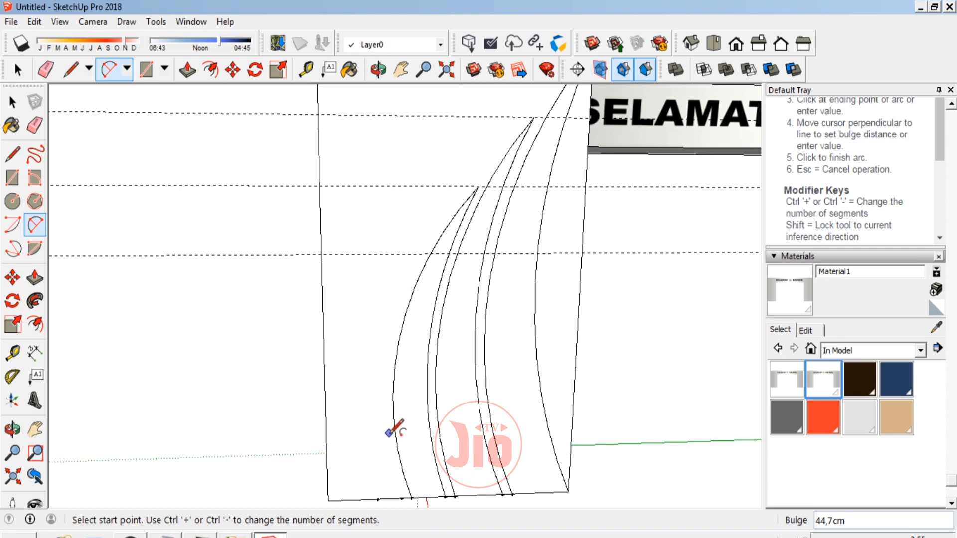
Draw an arc from the adjacent bottom guide point up to the lowest guide line, just outside the previous arc, with a bulge of about 26.2 cm.
scroll(405, 486, up, 4)
click(405, 498)
scroll(405, 497, down, 4)
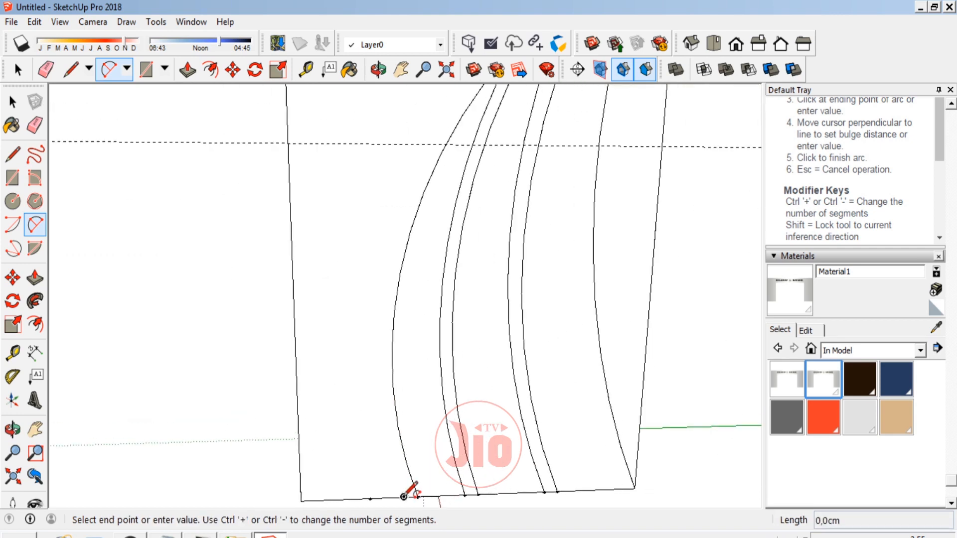
scroll(415, 241, up, 3)
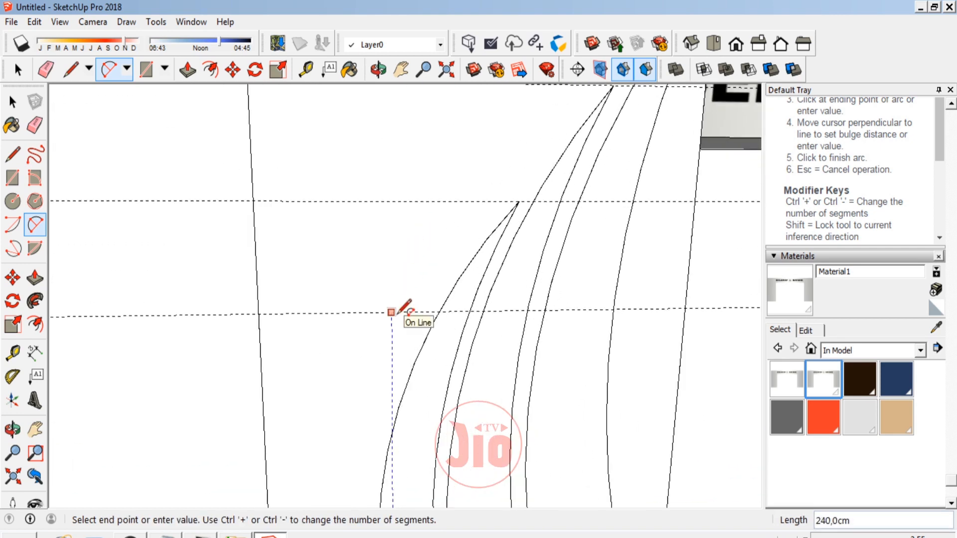
click(421, 311)
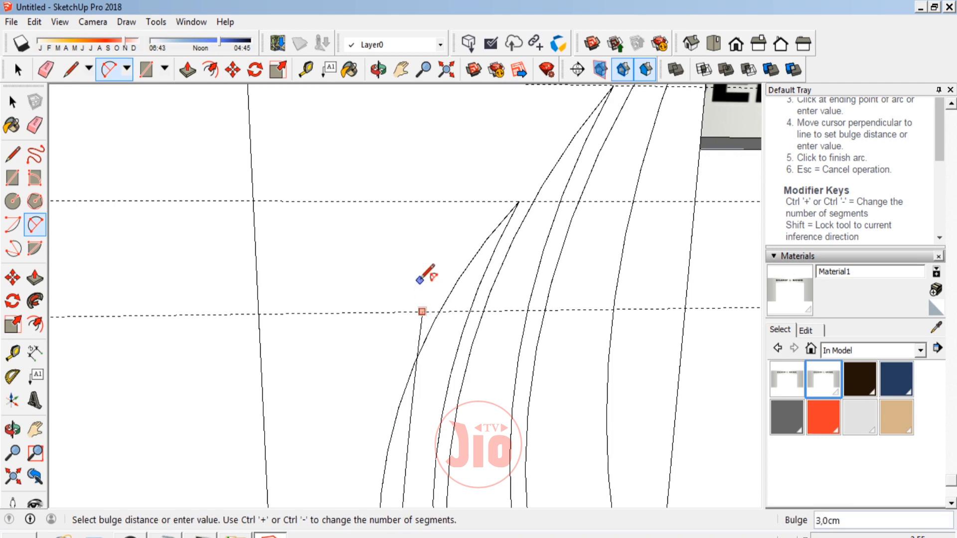
scroll(408, 352, down, 3)
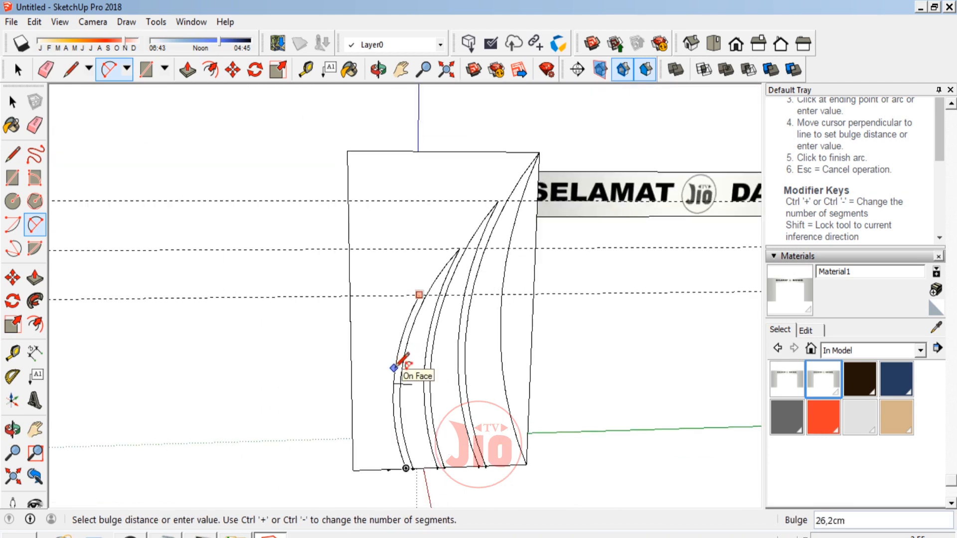
click(399, 369)
Draw an arc from the last bottom guide point to the previous arc's end on the lowest guide line, with a 45 cm bulge.
scroll(380, 451, up, 3)
click(406, 479)
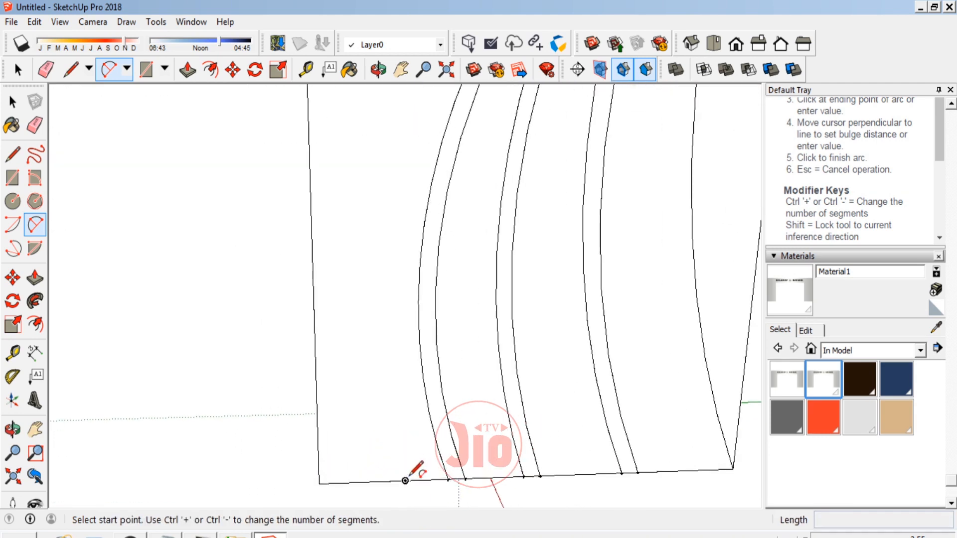
scroll(406, 479, down, 2)
click(461, 173)
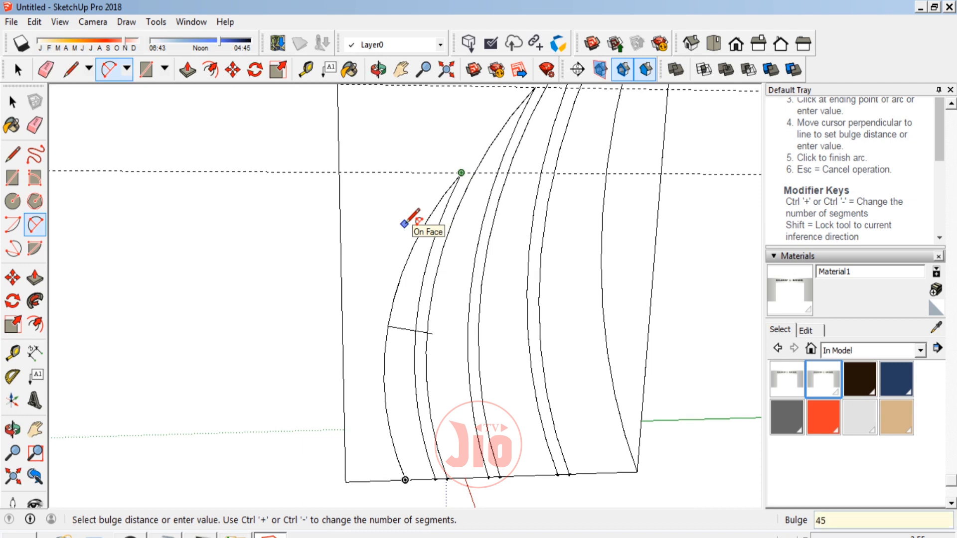
text(45)
key(Return)
Push the face outside the curved blades and the face beside the opening back 40 cm to cut them away.
scroll(346, 387, down, 4)
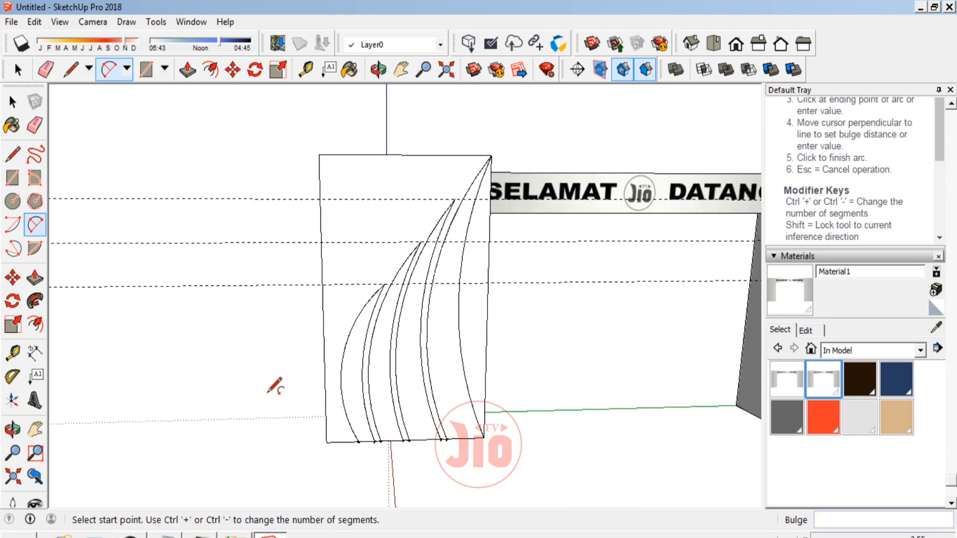
scroll(395, 380, up, 4)
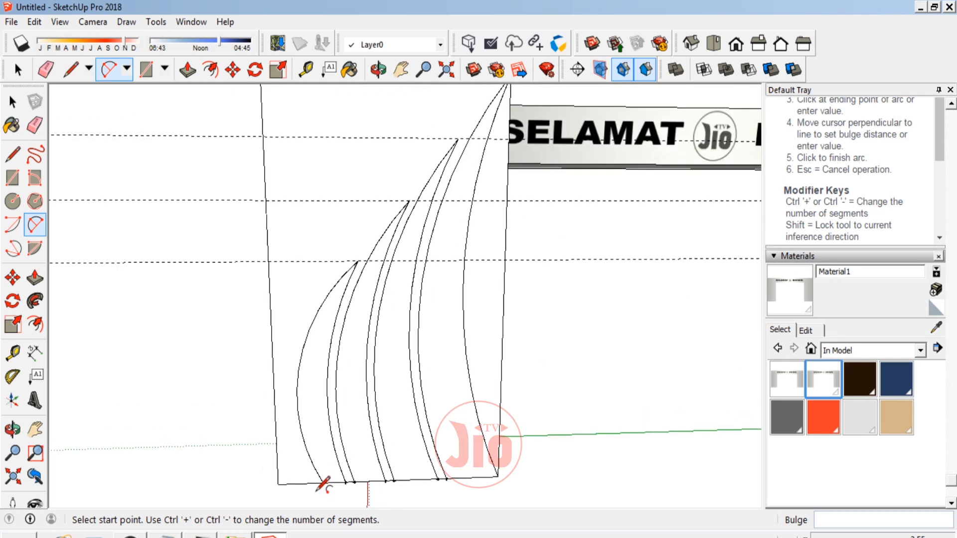
scroll(322, 485, down, 2)
key(p)
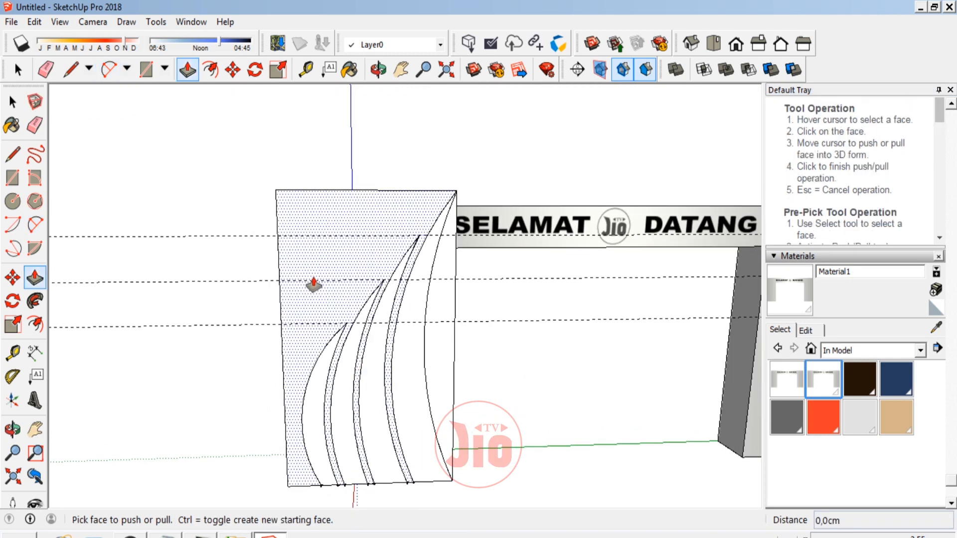
click(315, 285)
click(333, 263)
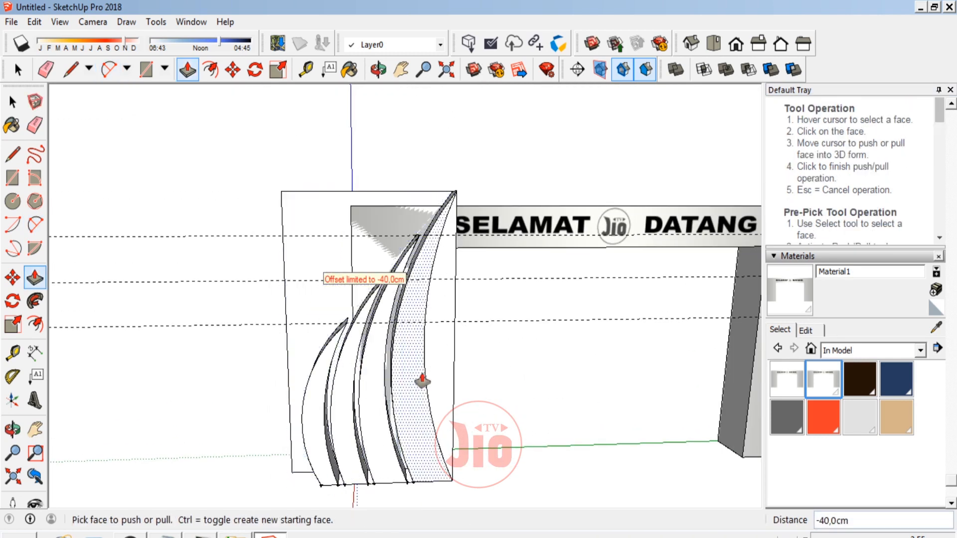
click(442, 385)
click(443, 349)
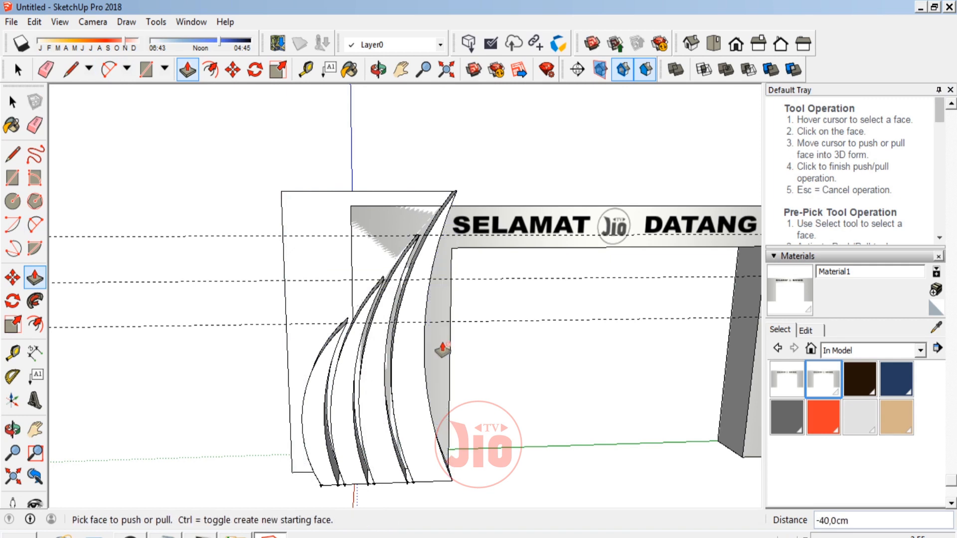
Erase the leftover outer edges of the original block behind the curved blades.
click(34, 125)
click(340, 190)
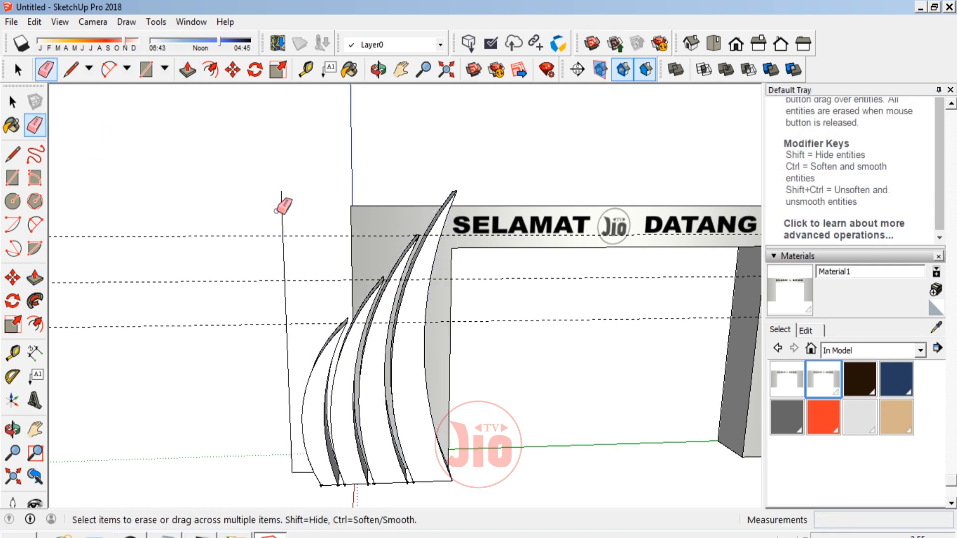
click(282, 208)
scroll(324, 469, up, 4)
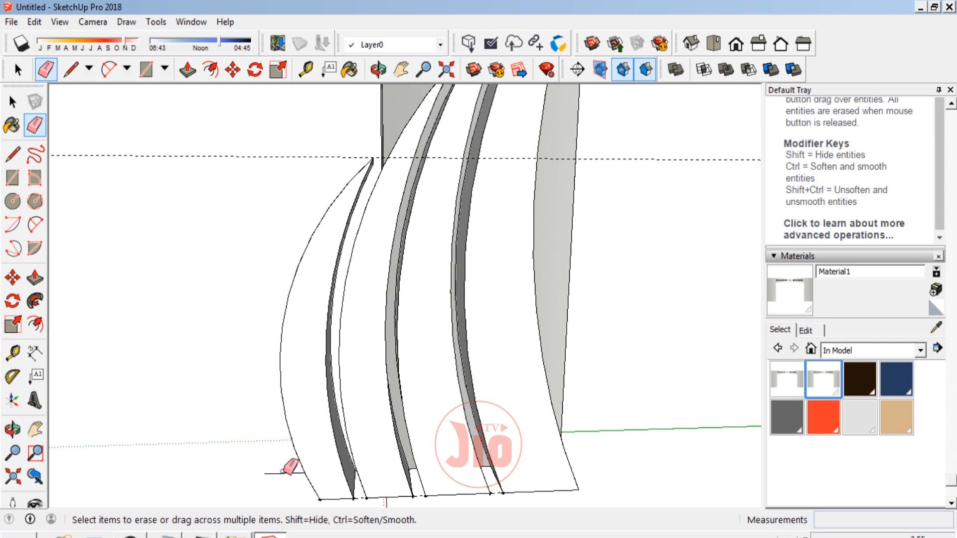
scroll(288, 468, up, 4)
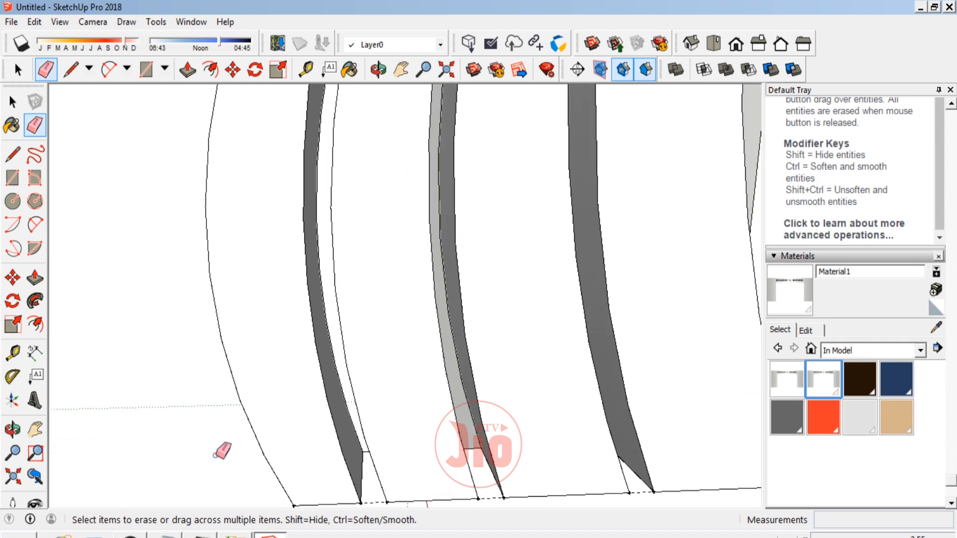
scroll(359, 453, down, 3)
scroll(354, 472, up, 3)
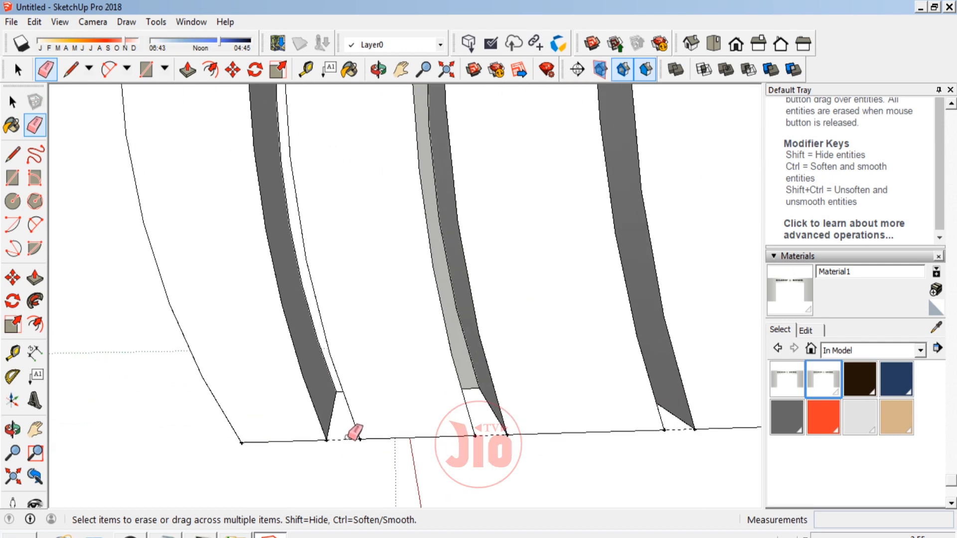
scroll(351, 434, down, 3)
Select all the curved blades in front of the gate's pillar, including their side faces.
key(space)
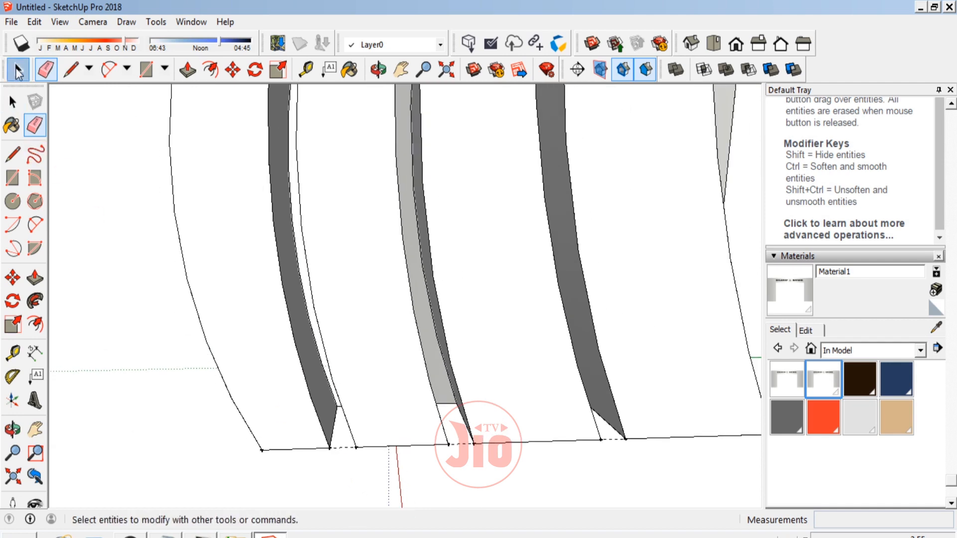
middle_drag(343, 416, 386, 427)
scroll(398, 412, down, 6)
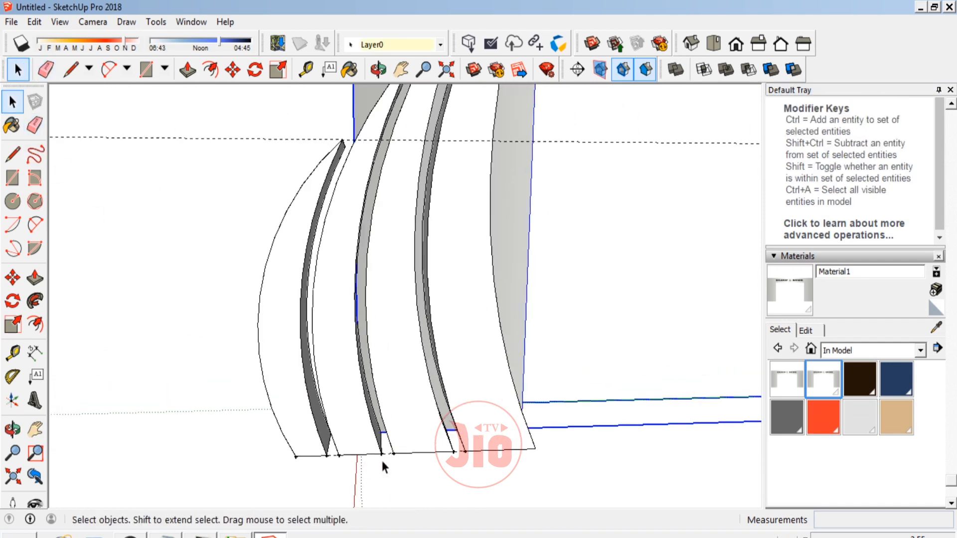
click(349, 405)
scroll(343, 434, up, 3)
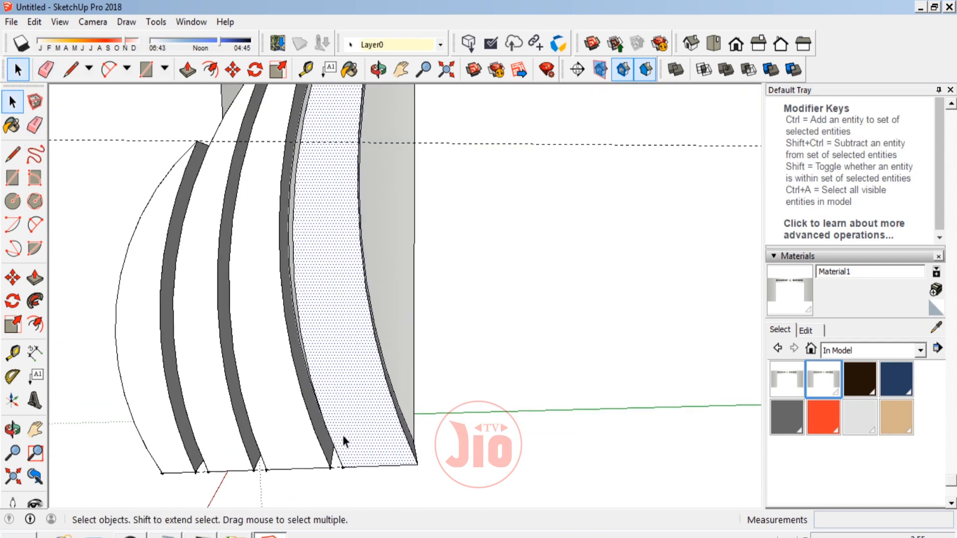
scroll(299, 436, down, 3)
scroll(249, 279, down, 3)
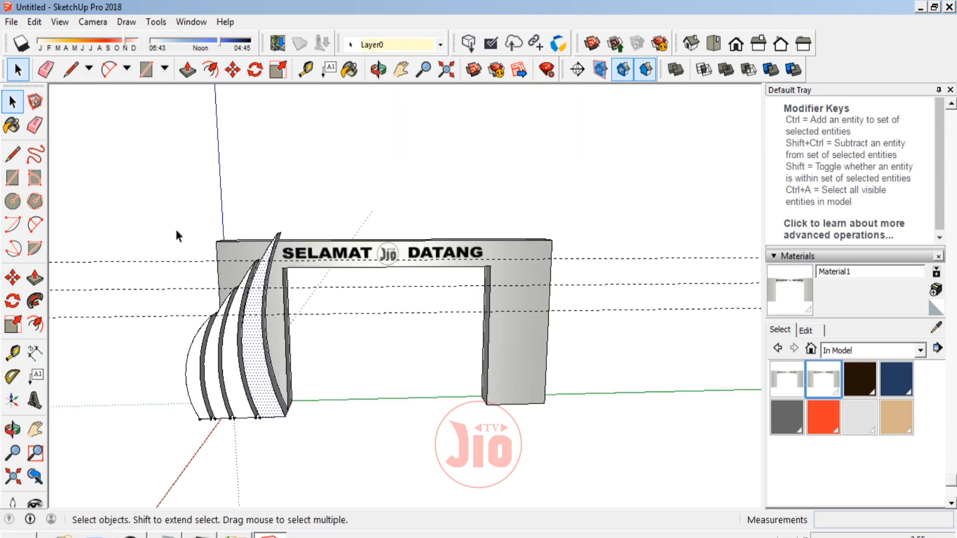
drag(154, 208, 316, 444)
scroll(207, 315, up, 4)
scroll(758, 344, down, 2)
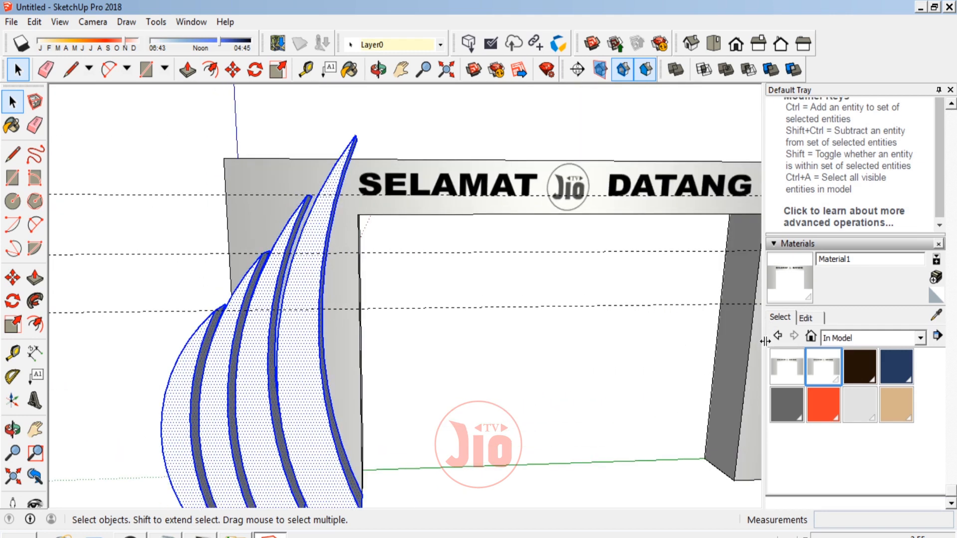
Paint all the selected curved blades with Color M04 from the Colors library.
click(896, 340)
click(855, 424)
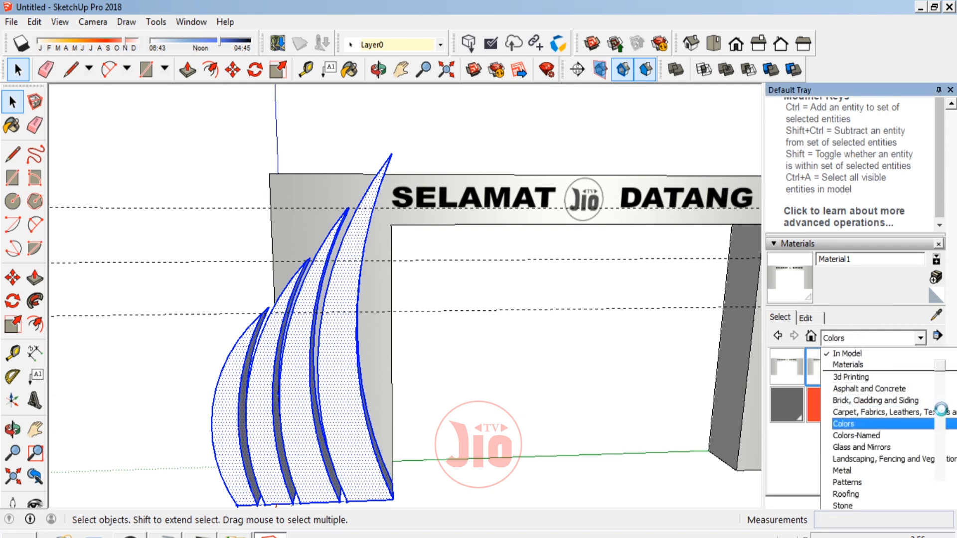
click(940, 472)
drag(940, 473, 940, 487)
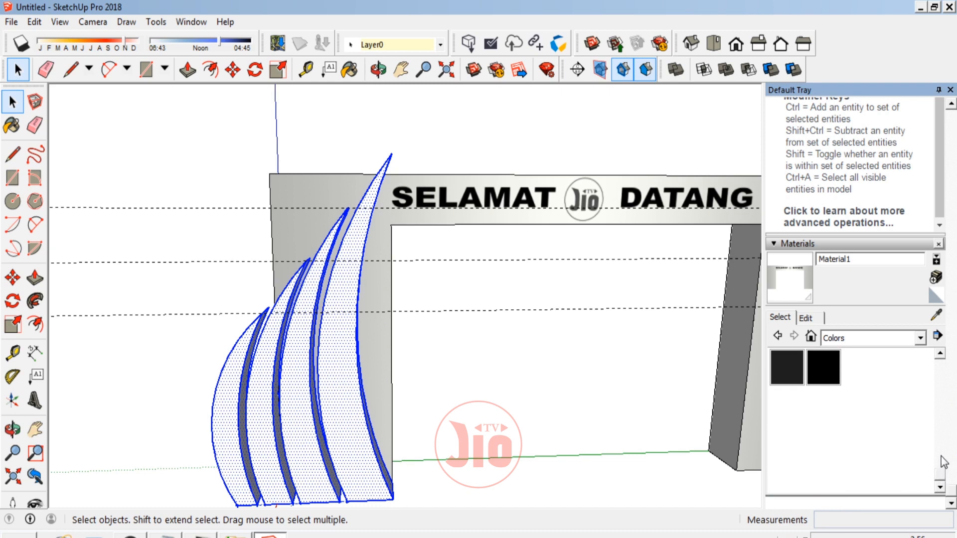
scroll(941, 481, up, 3)
click(787, 442)
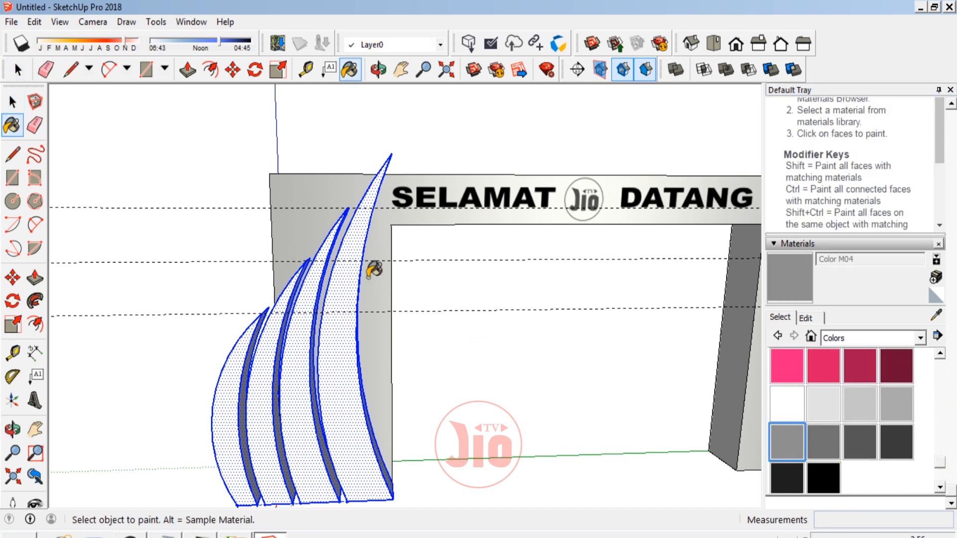
click(352, 276)
Paint the narrow inner side faces of the four curved blades with Color M01.
click(12, 428)
mouse_move(309, 329)
mouse_down()
mouse_move(363, 336)
mouse_move(389, 319)
mouse_up()
click(13, 101)
click(361, 380)
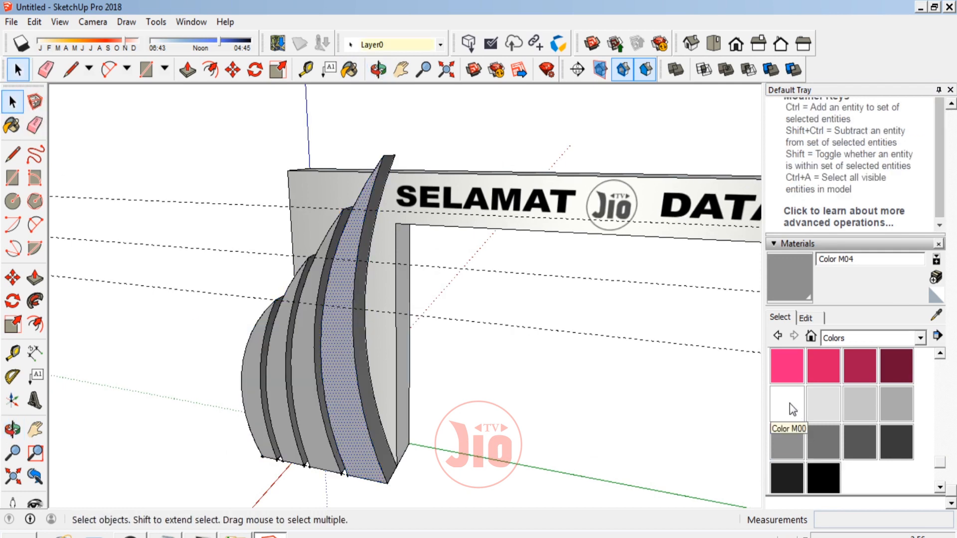
click(820, 403)
click(359, 363)
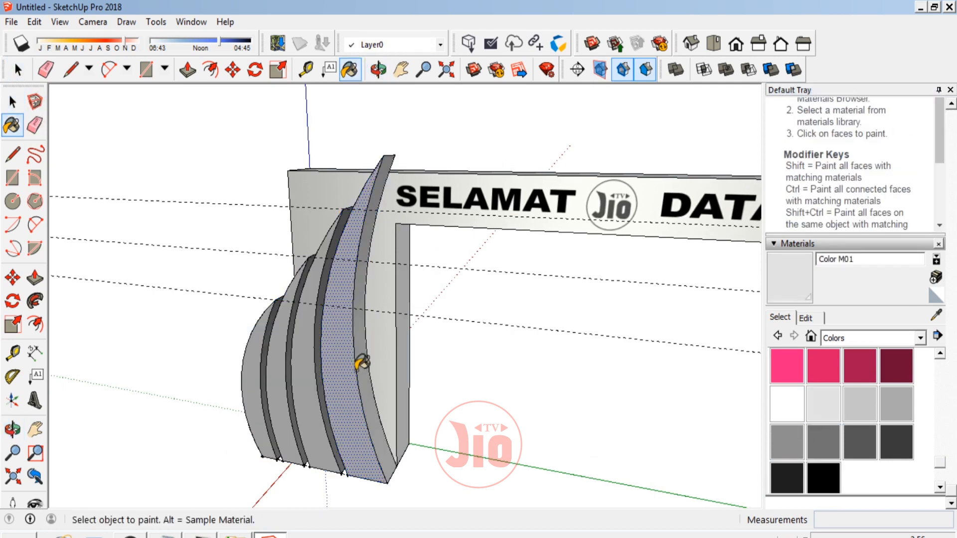
scroll(313, 348, up, 5)
click(313, 347)
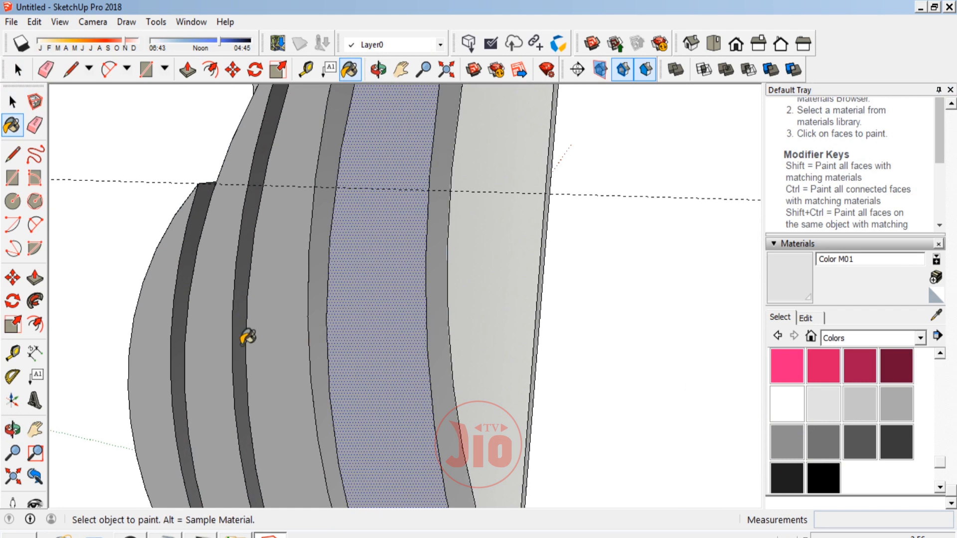
click(244, 333)
click(181, 326)
scroll(181, 344, down, 5)
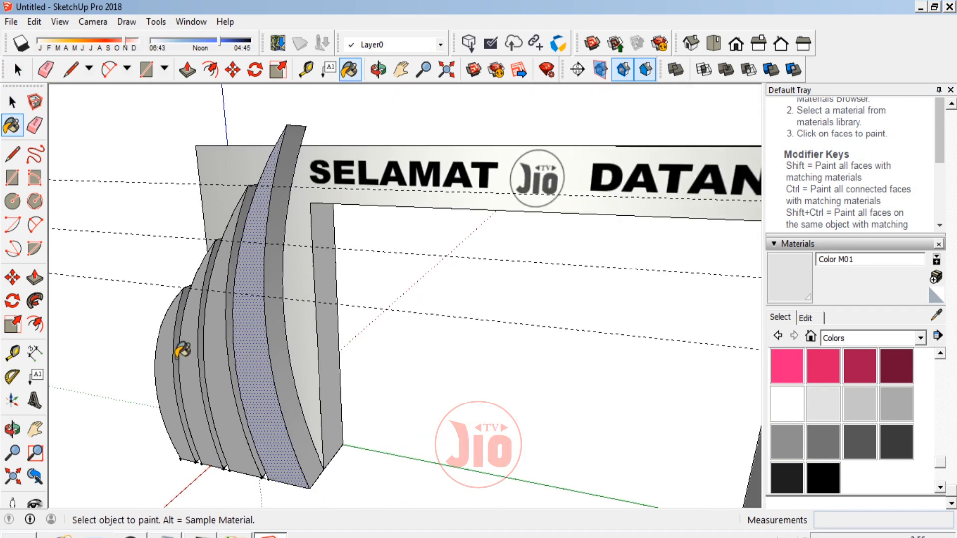
Select all the curved blades in front of the pillar and make them a group.
click(12, 429)
drag(265, 359, 216, 338)
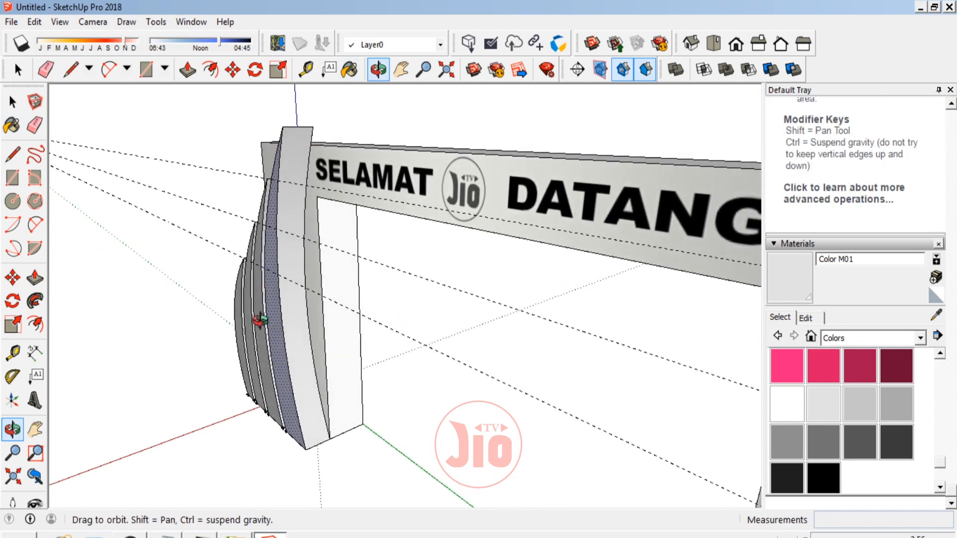
drag(235, 327, 254, 344)
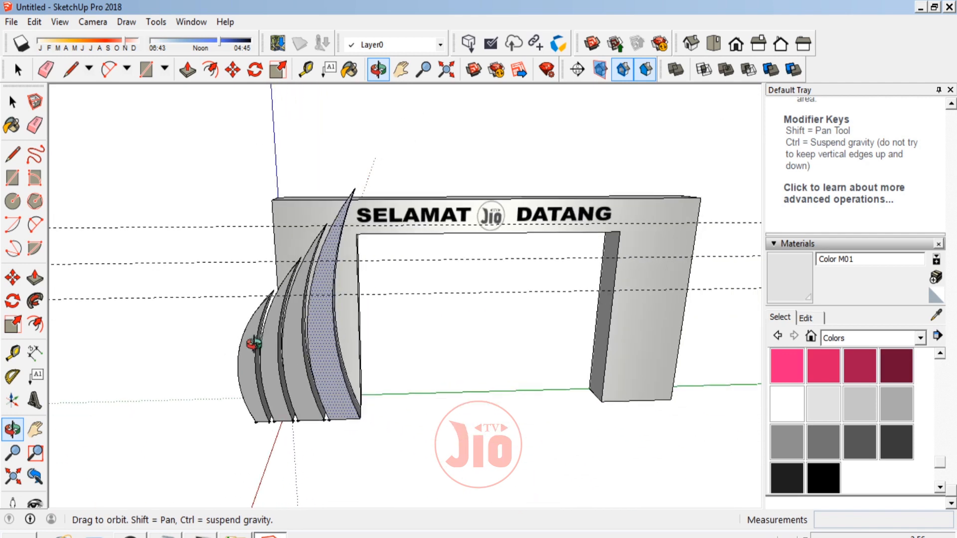
key(space)
drag(196, 172, 397, 462)
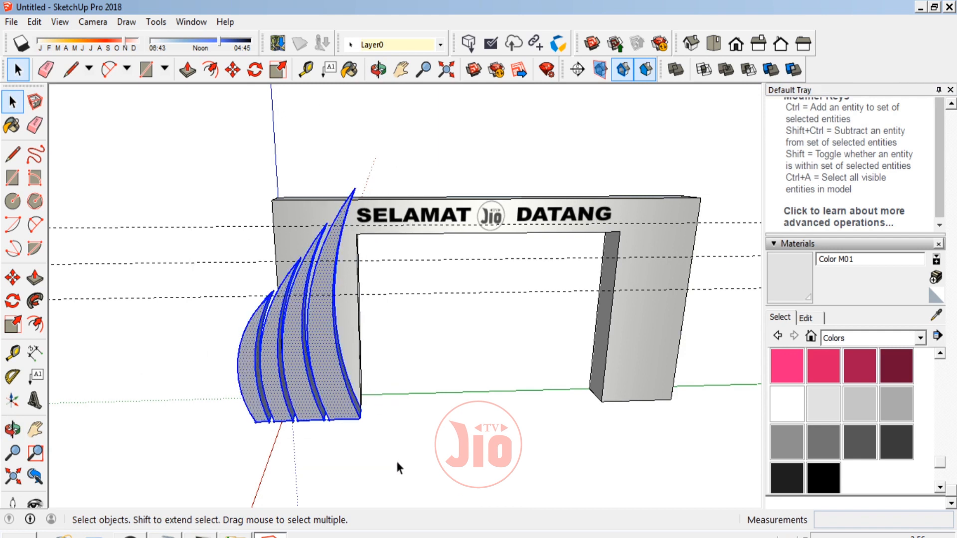
right_click(324, 358)
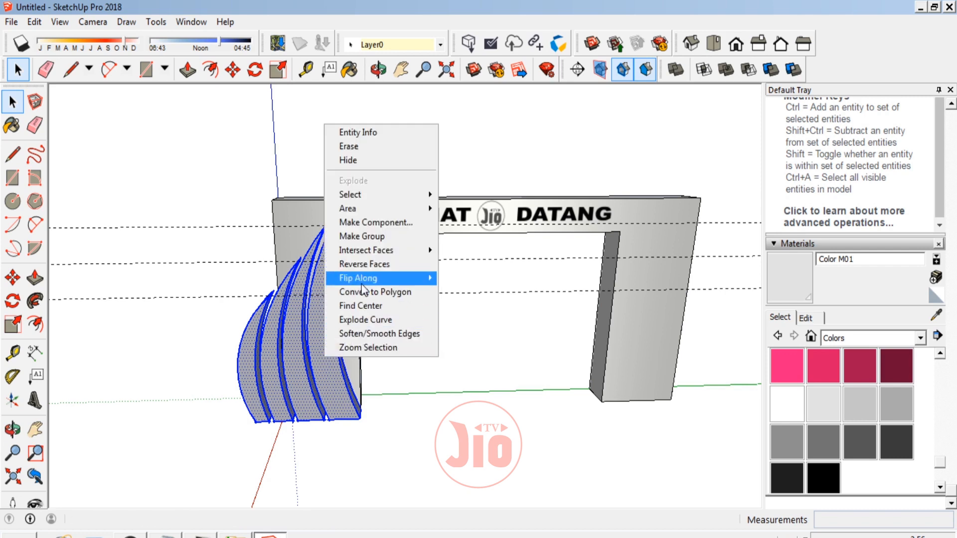
click(373, 244)
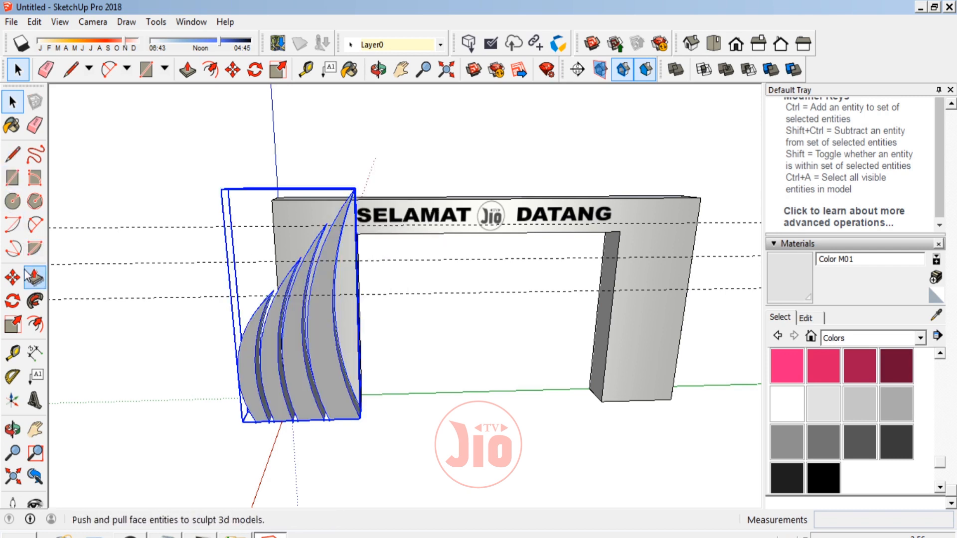
Copy the blade group about 416.2 cm along the green axis and flip the copy along the group's green axis.
click(12, 277)
click(325, 375)
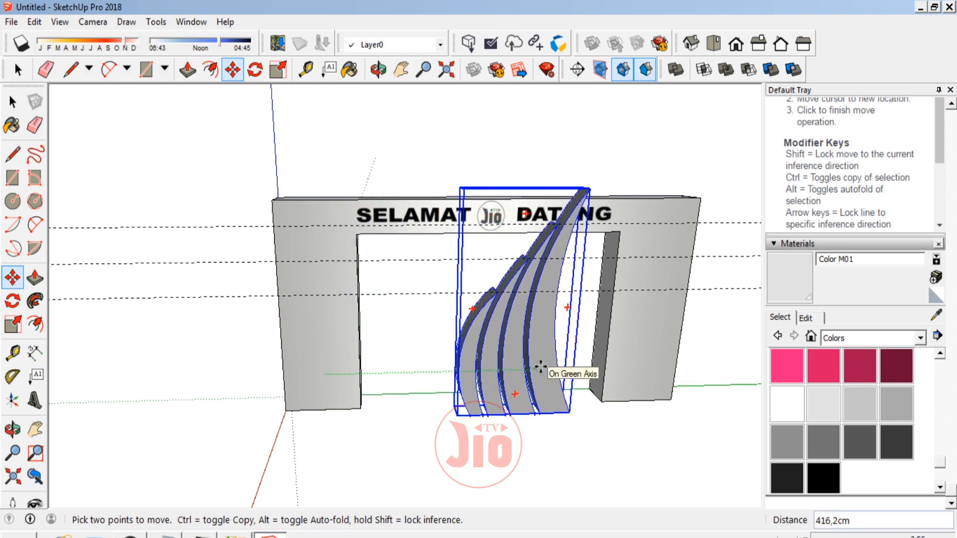
key(ctrl)
click(541, 367)
right_click(541, 367)
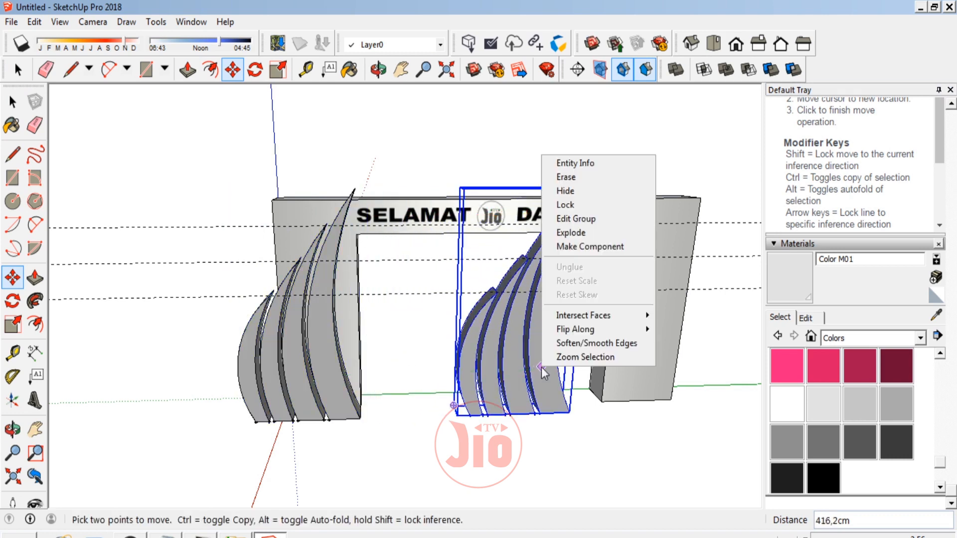
mouse_move(602, 333)
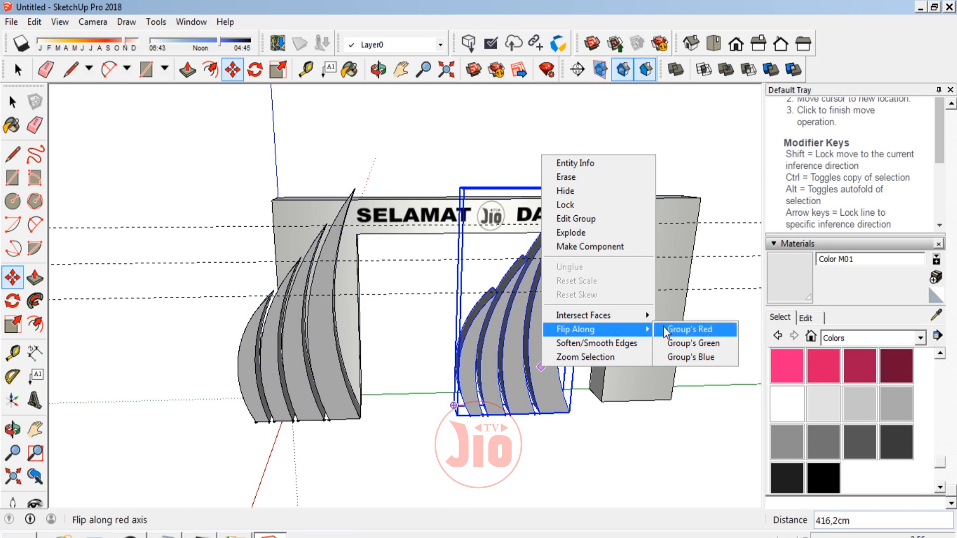
click(683, 344)
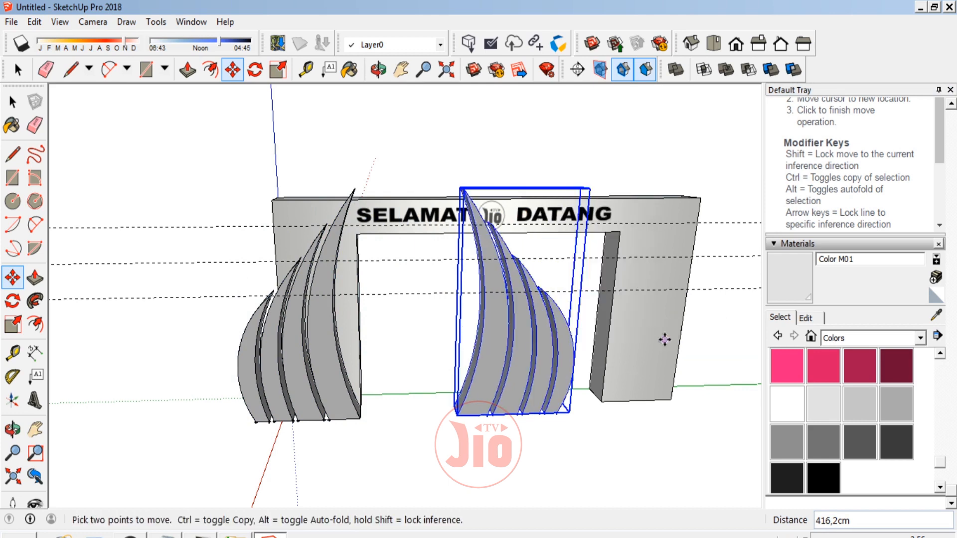
Move the mirrored blade group about 323.5 cm along the green axis to the front of the opposite pillar.
scroll(476, 436, down, 2)
scroll(486, 428, up, 3)
scroll(278, 406, up, 5)
scroll(198, 409, up, 3)
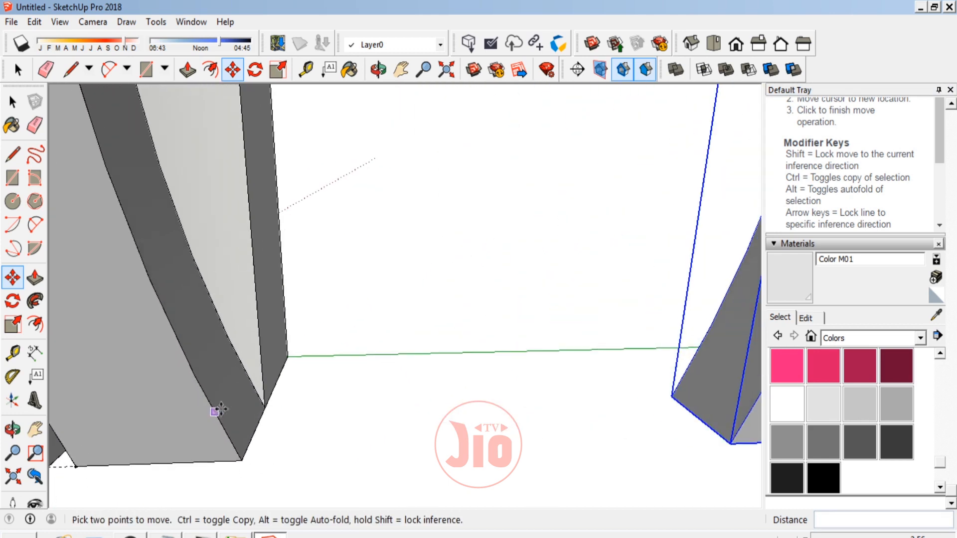
scroll(265, 407, up, 3)
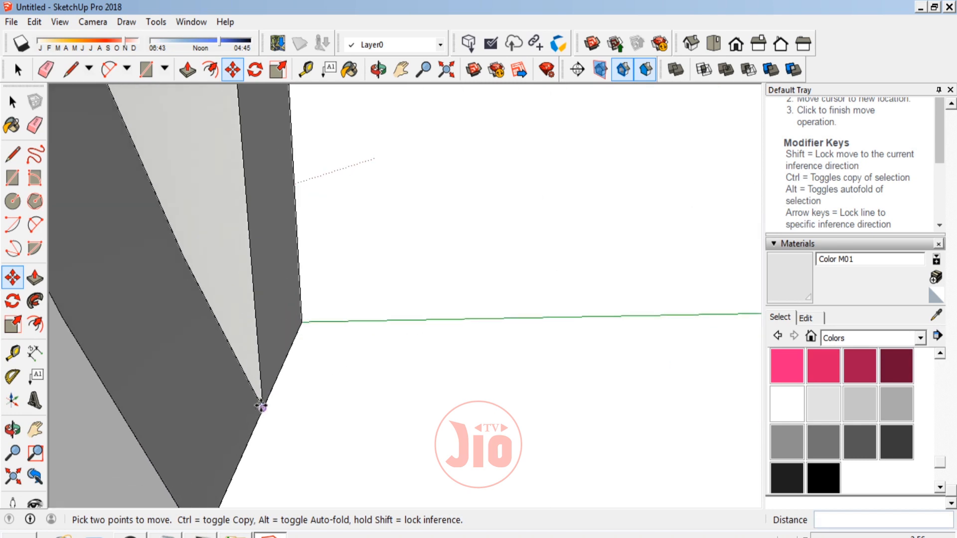
scroll(212, 421, down, 6)
scroll(532, 430, down, 5)
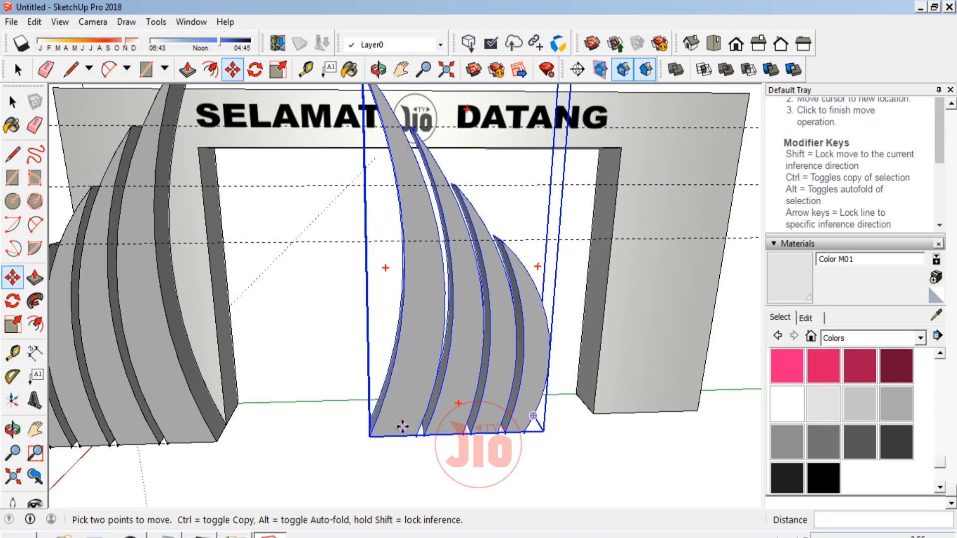
click(398, 426)
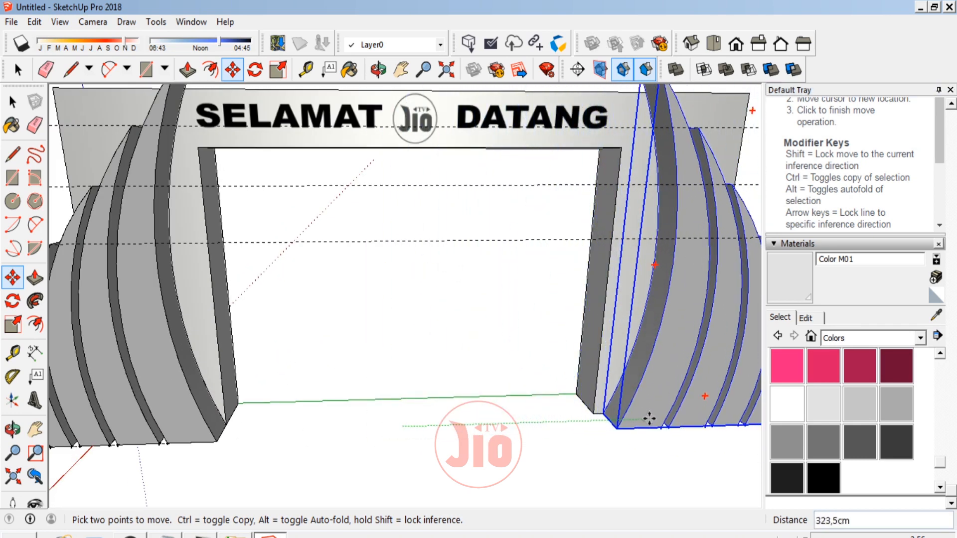
Snap the mirrored blade group's inner back bottom corner to the pillar's front bottom corner beside the opening.
scroll(593, 413, up, 5)
scroll(599, 418, up, 3)
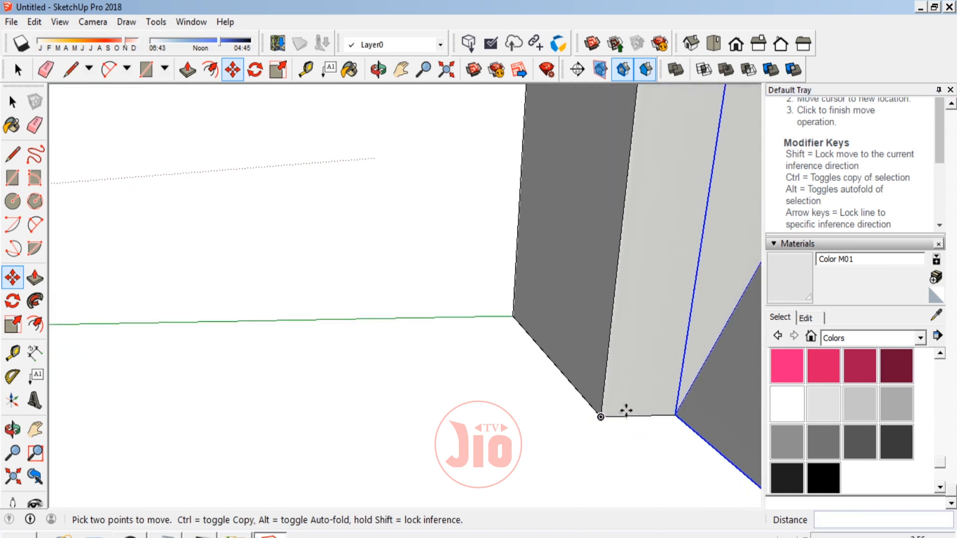
click(675, 414)
click(605, 412)
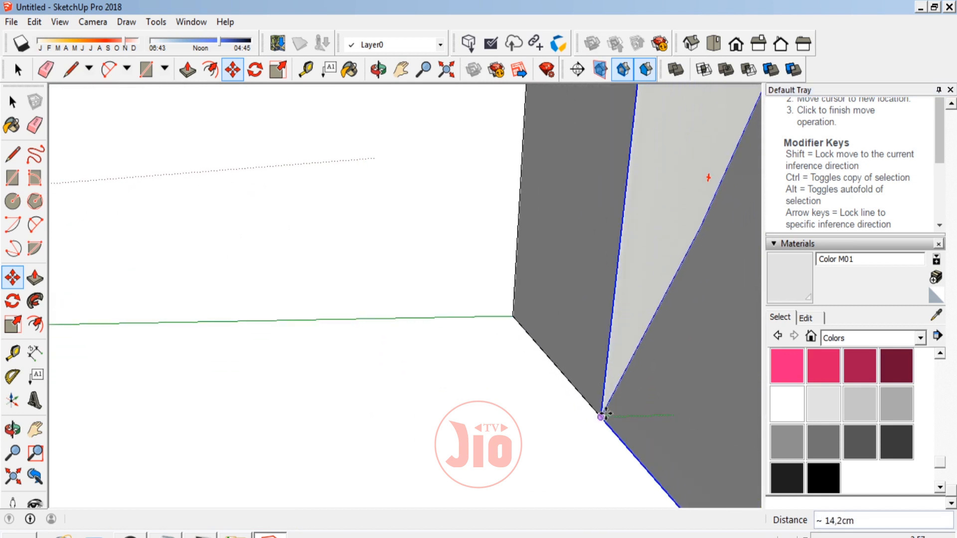
Erase the horizontal dashed guide lines running across the gate.
scroll(556, 421, down, 3)
scroll(594, 421, down, 10)
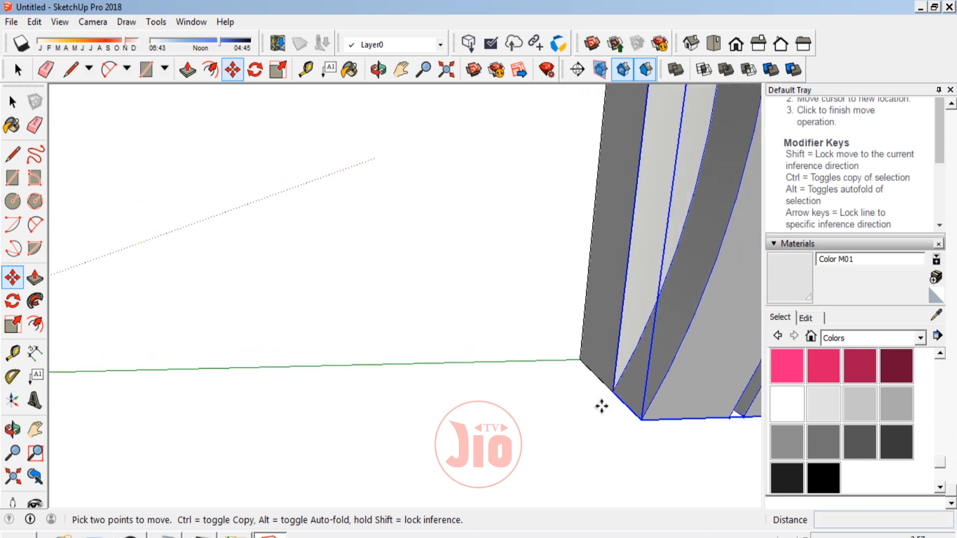
click(34, 125)
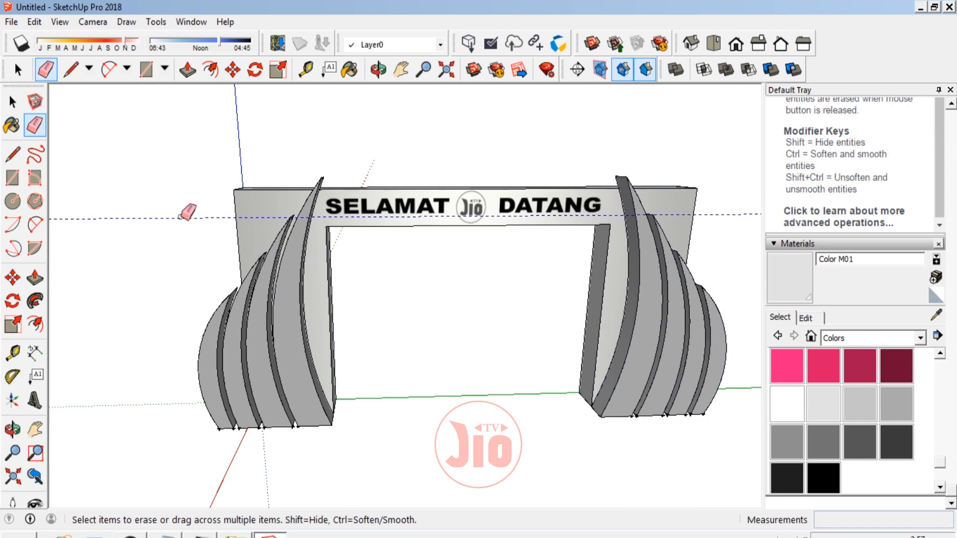
Examine the gate with curved blades on both pillars from several angles.
click(13, 428)
drag(310, 256, 333, 351)
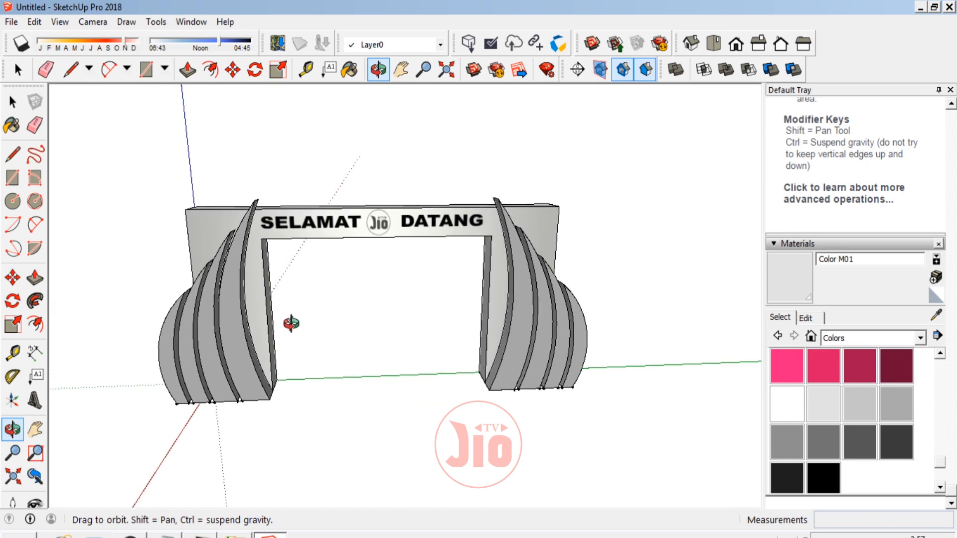
scroll(205, 327, up, 3)
scroll(250, 337, down, 3)
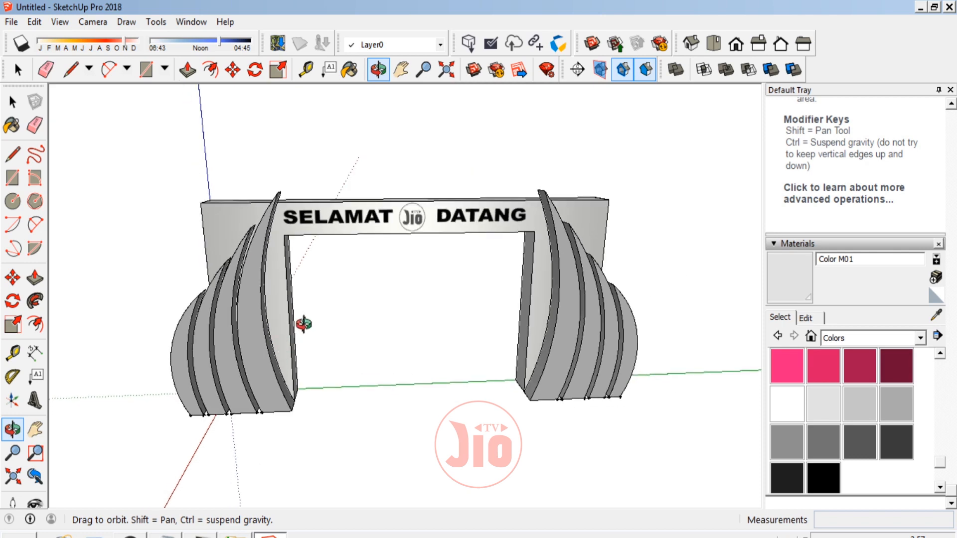
drag(241, 319, 386, 309)
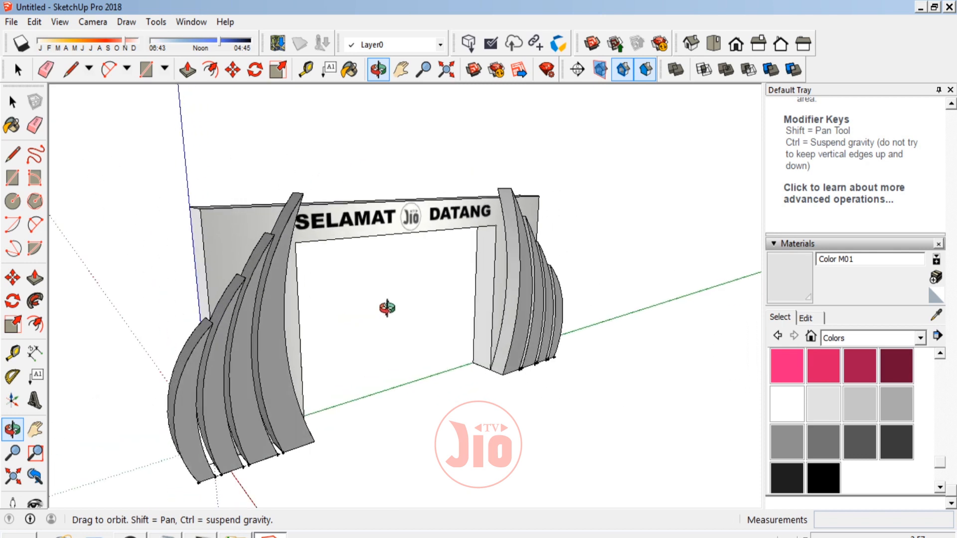
drag(306, 316, 155, 343)
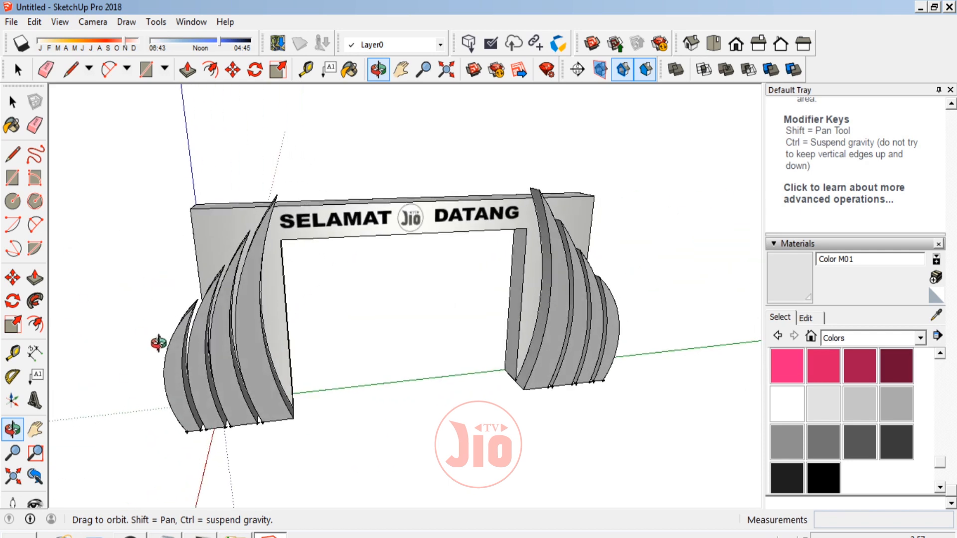